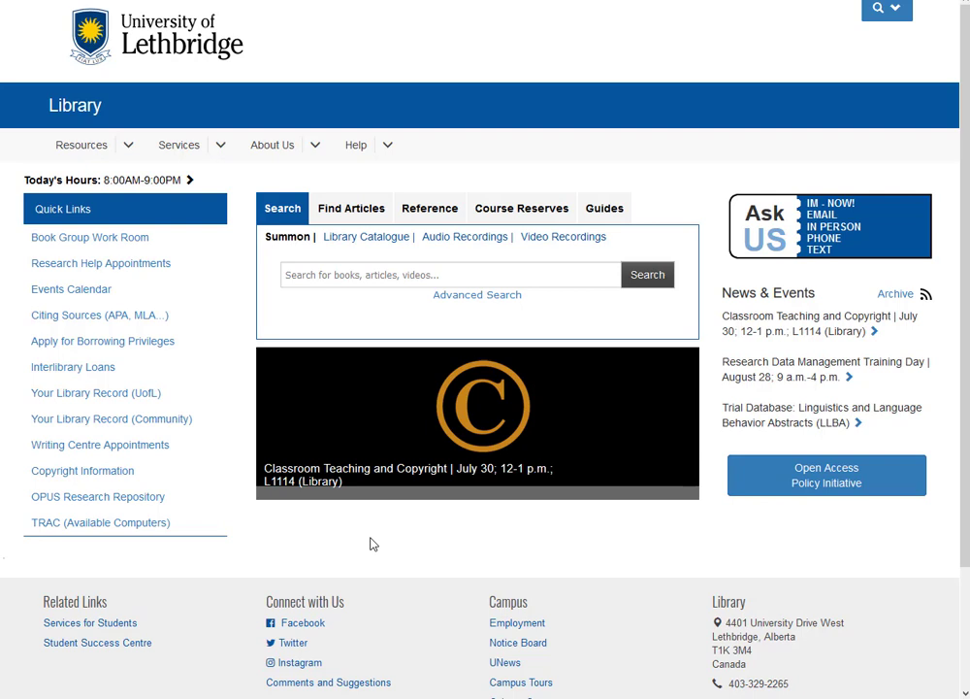
Open the library's EndNote guide from the Citation Software guides.
{"action": "left_click", "coordinate": [612, 214]}
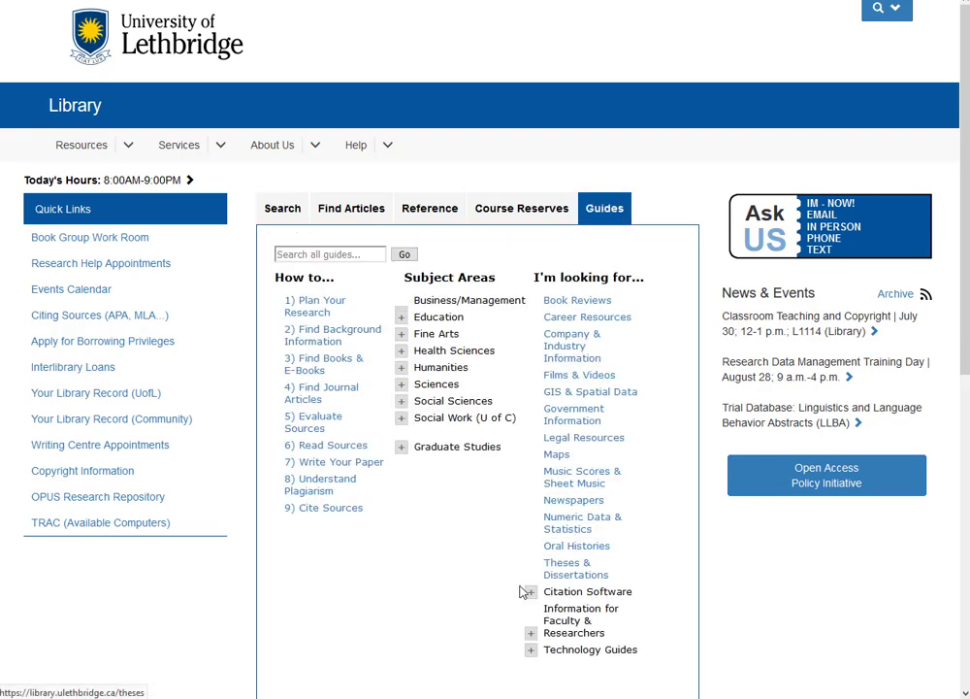
{"action": "left_click", "coordinate": [535, 595]}
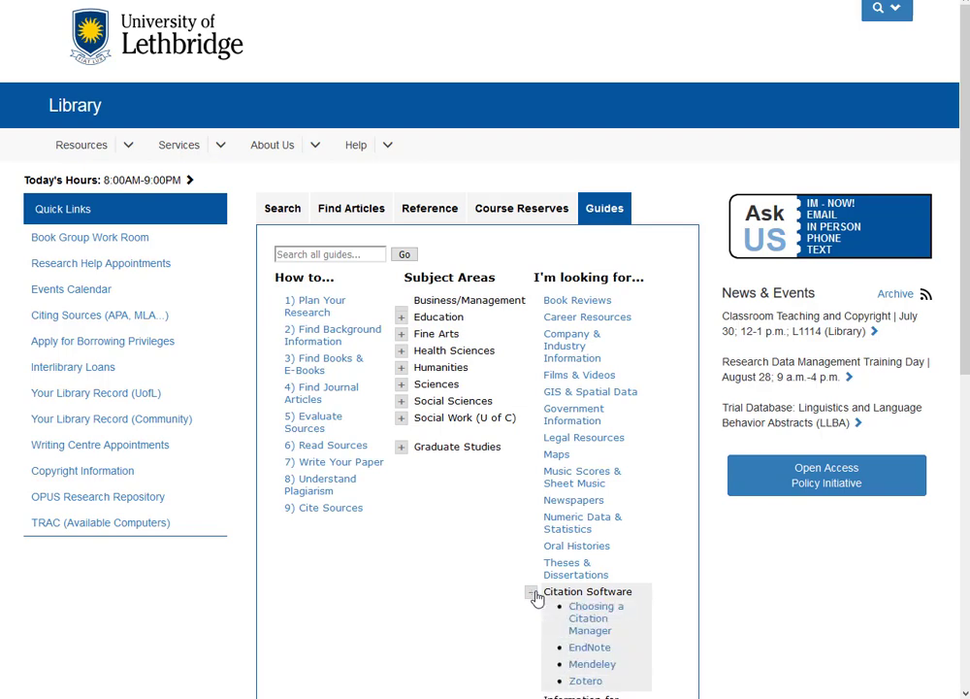
{"action": "scroll", "coordinate": [535, 599], "scroll_direction": "down", "scroll_amount": 1}
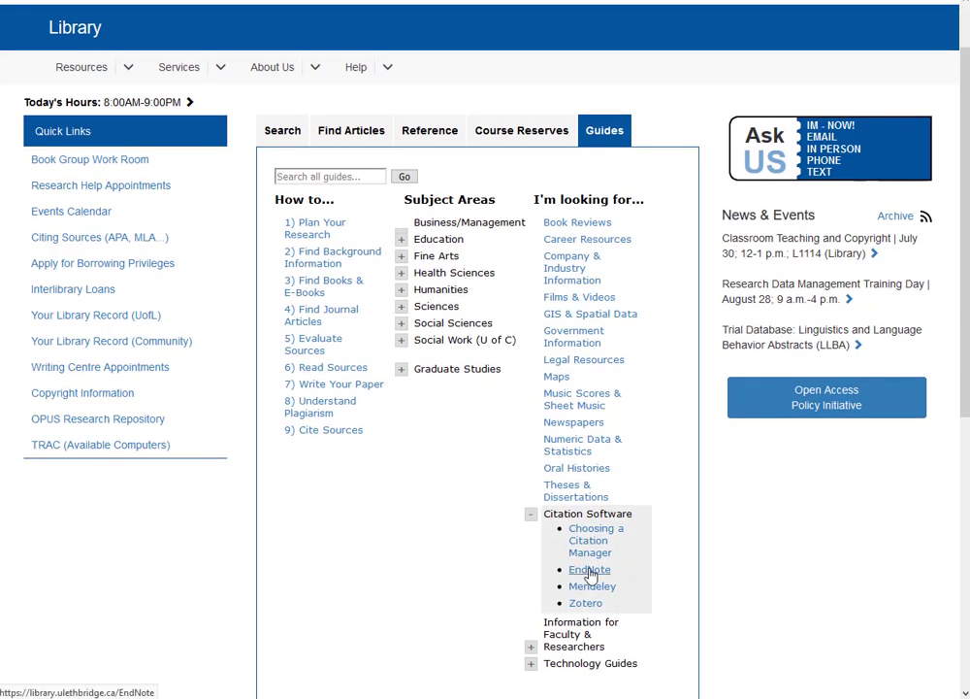
{"action": "left_click", "coordinate": [589, 570]}
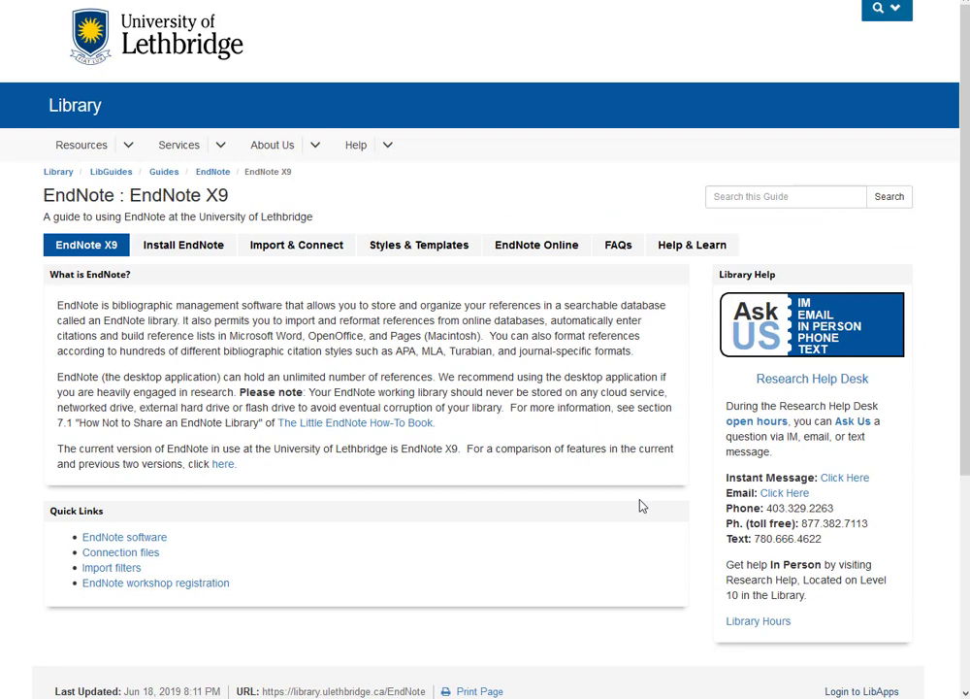
Read through the EndNote guide's Help & Learn page, covering workshops, manuals and publisher support.
{"action": "left_click", "coordinate": [691, 251]}
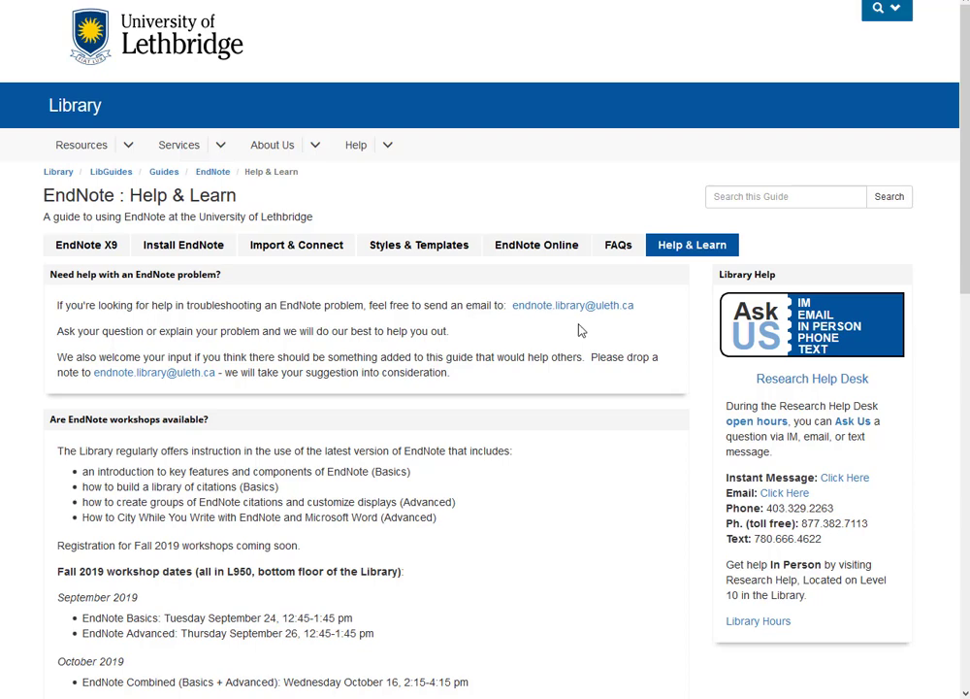
{"action": "scroll", "coordinate": [589, 329], "scroll_direction": "down", "scroll_amount": 3}
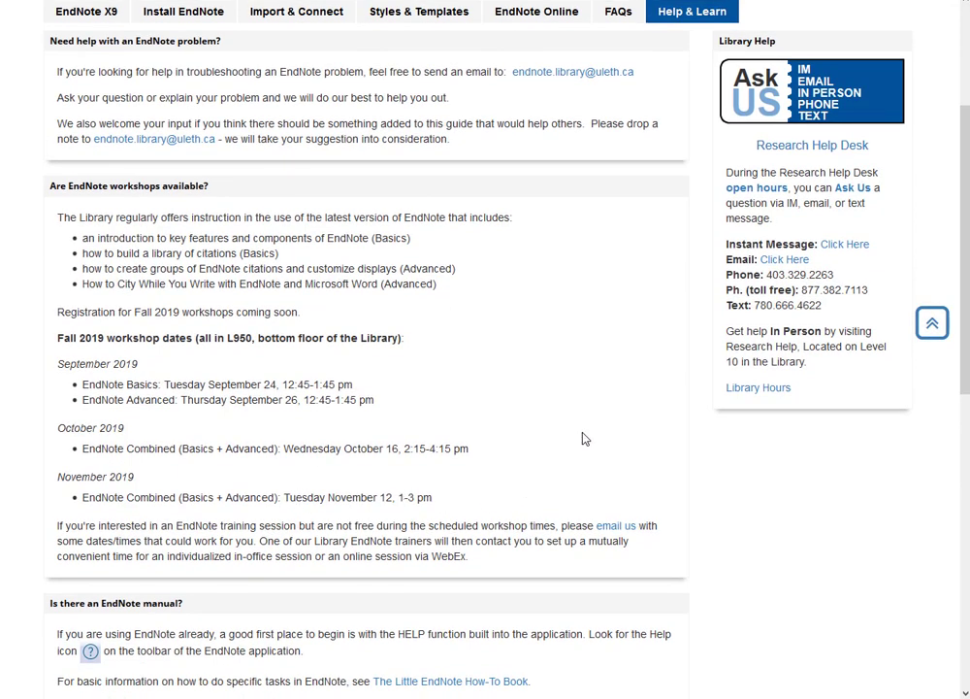
{"action": "scroll", "coordinate": [585, 434], "scroll_direction": "down", "scroll_amount": 4}
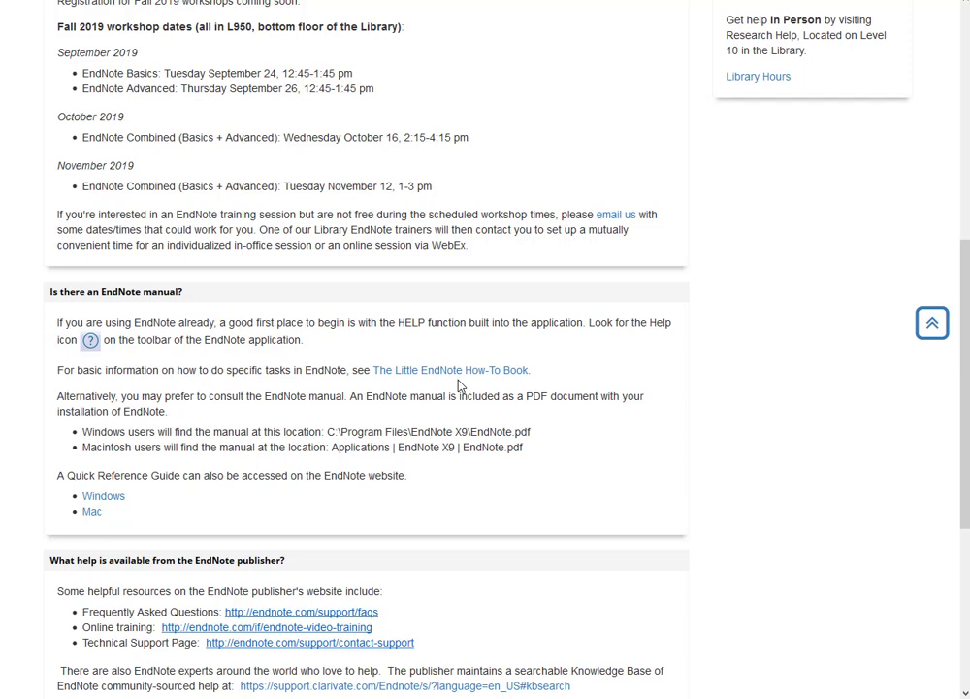
{"action": "scroll", "coordinate": [460, 385], "scroll_direction": "down", "scroll_amount": 2}
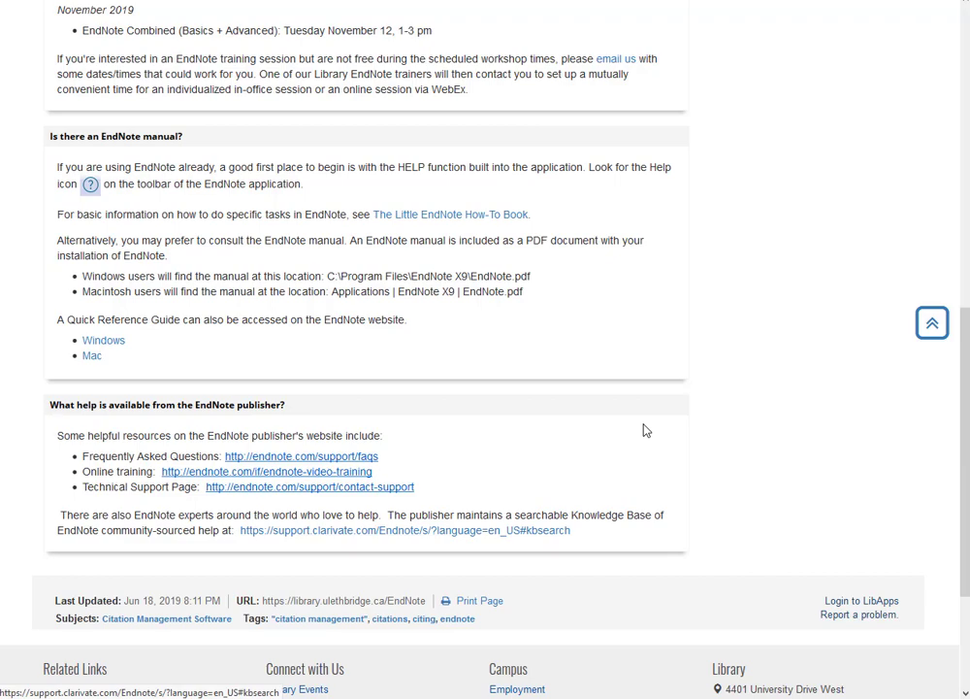
{"action": "scroll", "coordinate": [702, 404], "scroll_direction": "up", "scroll_amount": 3}
{"action": "scroll", "coordinate": [664, 441], "scroll_direction": "up", "scroll_amount": 5}
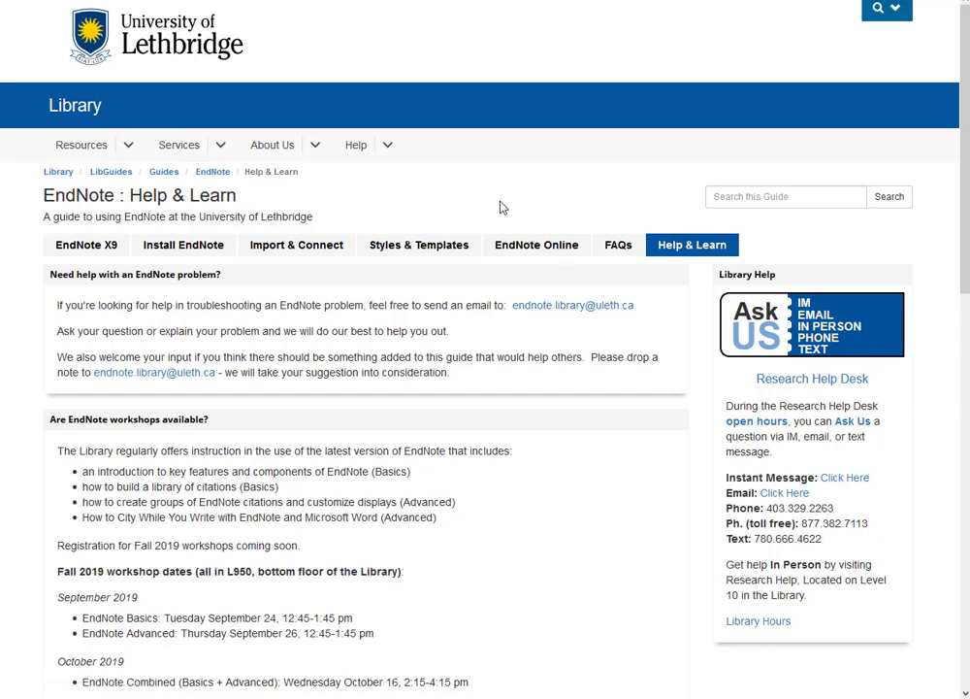
Return to the library home page, open the Research in Education subject guide, and go through its articles section to Education Research Complete.
{"action": "left_click", "coordinate": [92, 114]}
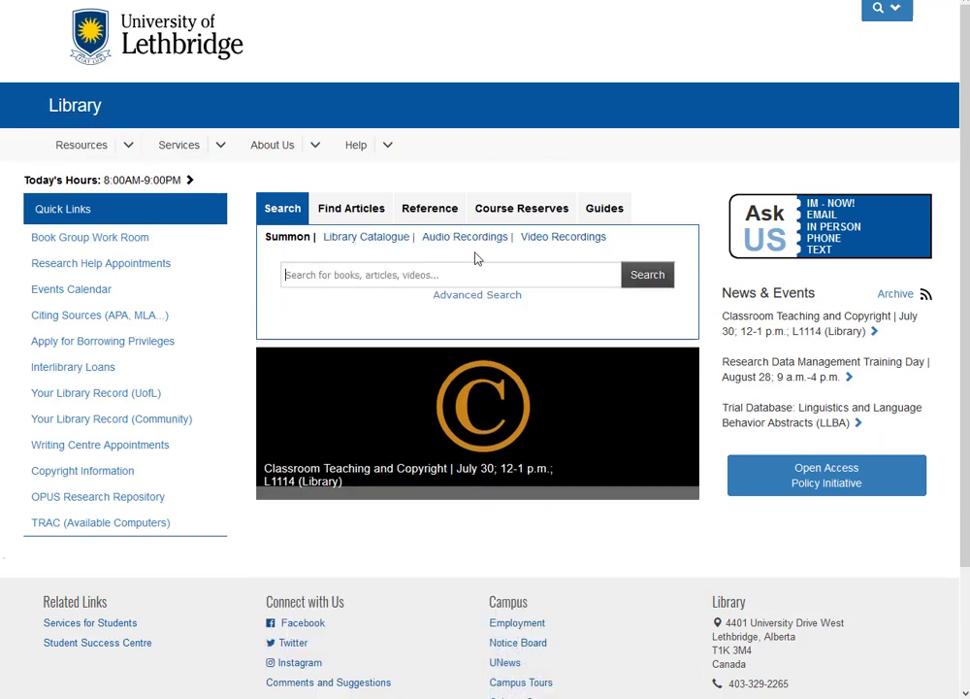
{"action": "left_click", "coordinate": [608, 213]}
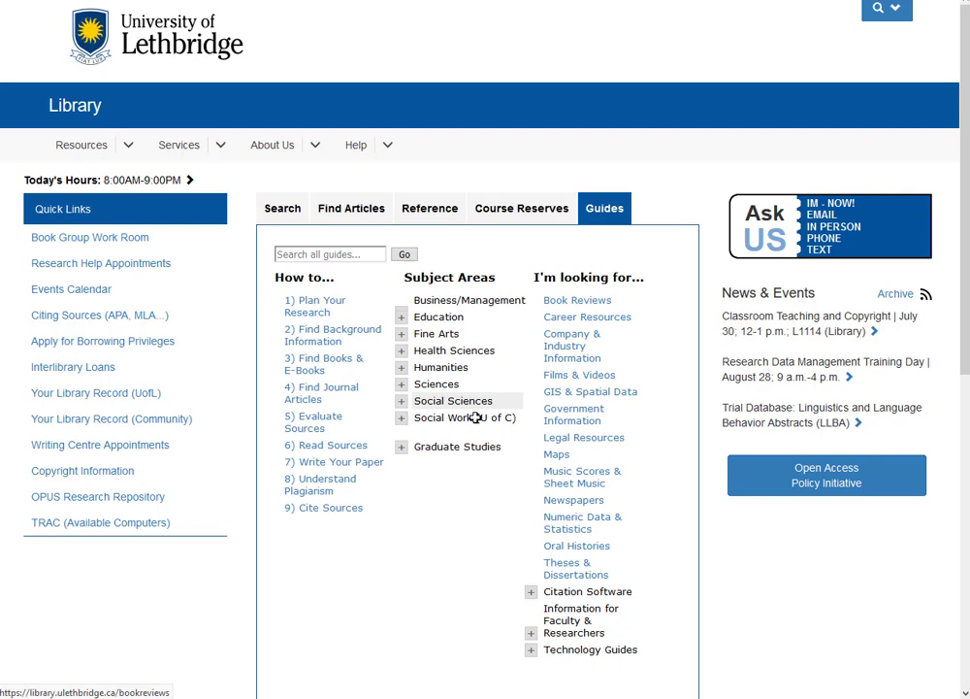
{"action": "left_click", "coordinate": [399, 318]}
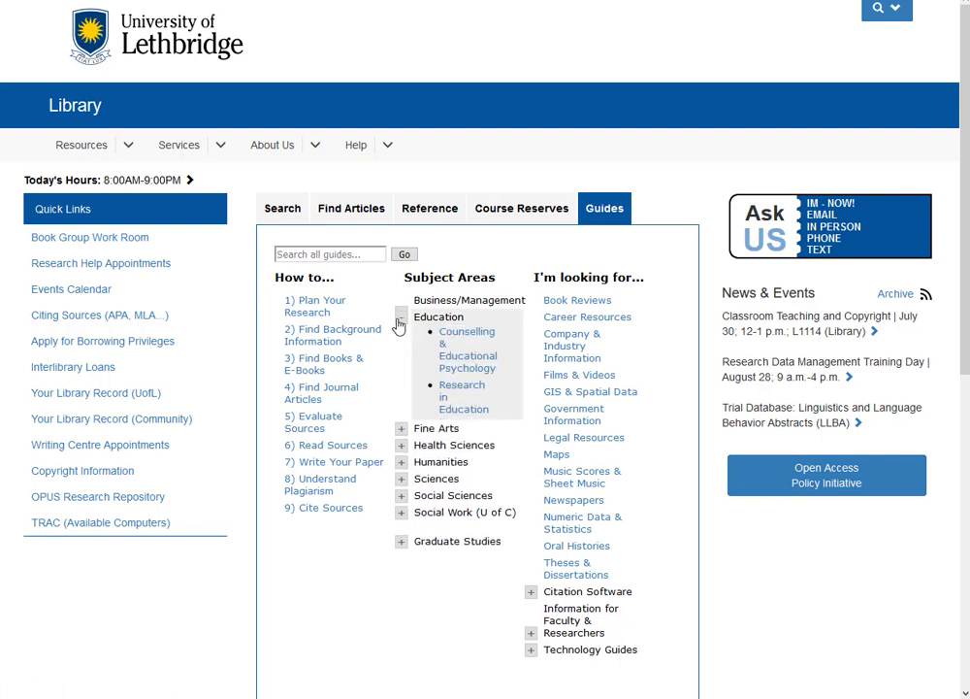
{"action": "left_click", "coordinate": [459, 391]}
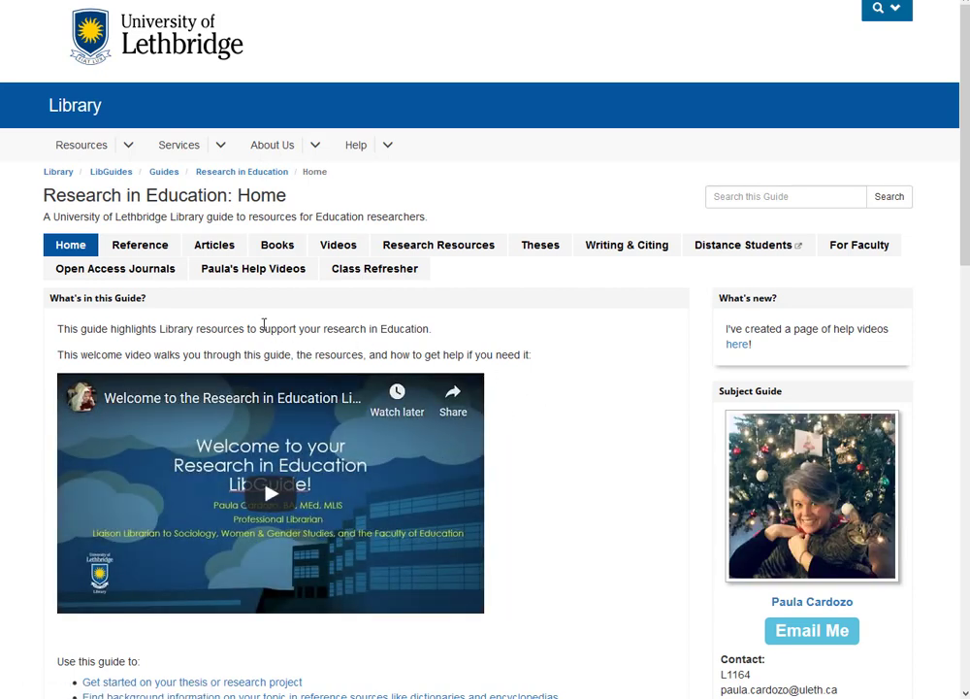
{"action": "left_click", "coordinate": [221, 254]}
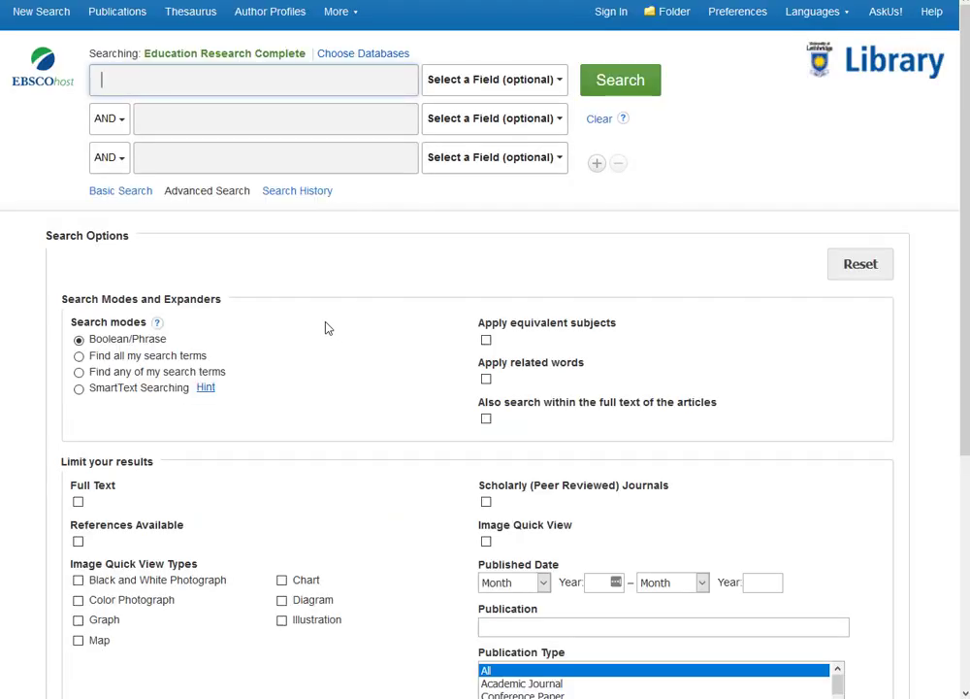
Add the ERIC and Academic Search Complete databases to the Education Research Complete search.
{"action": "left_click", "coordinate": [374, 56]}
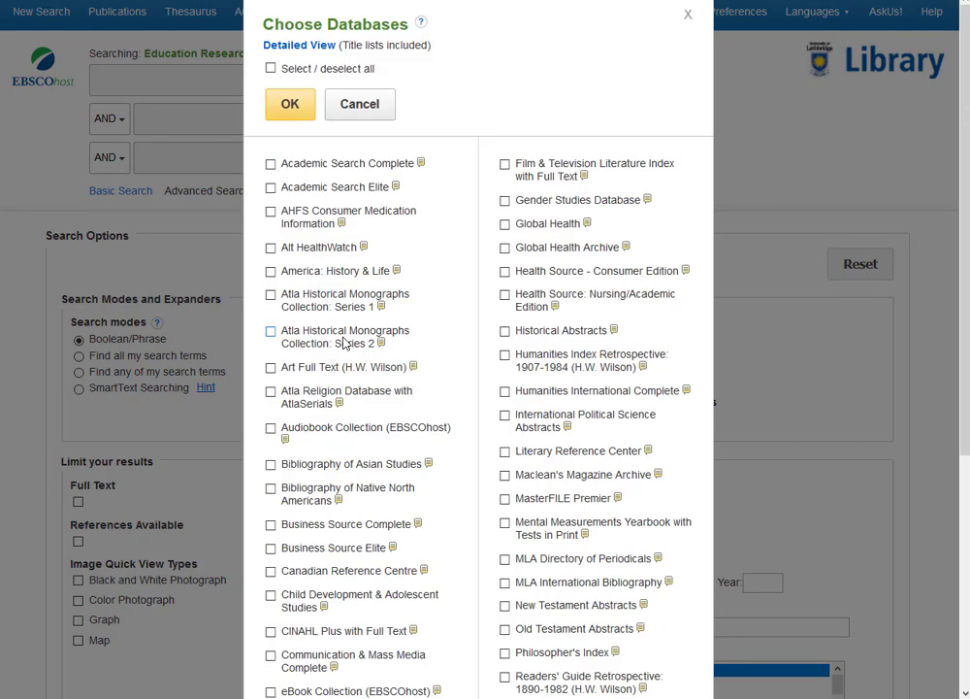
{"action": "scroll", "coordinate": [406, 334], "scroll_direction": "down", "scroll_amount": 3}
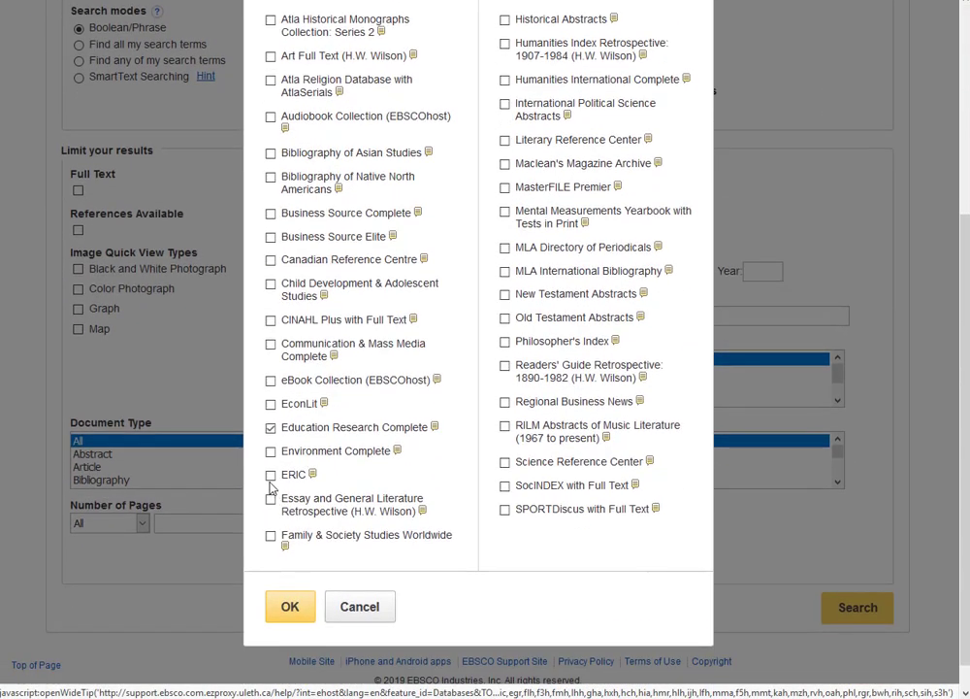
{"action": "left_click", "coordinate": [270, 475]}
{"action": "scroll", "coordinate": [357, 473], "scroll_direction": "up", "scroll_amount": 3}
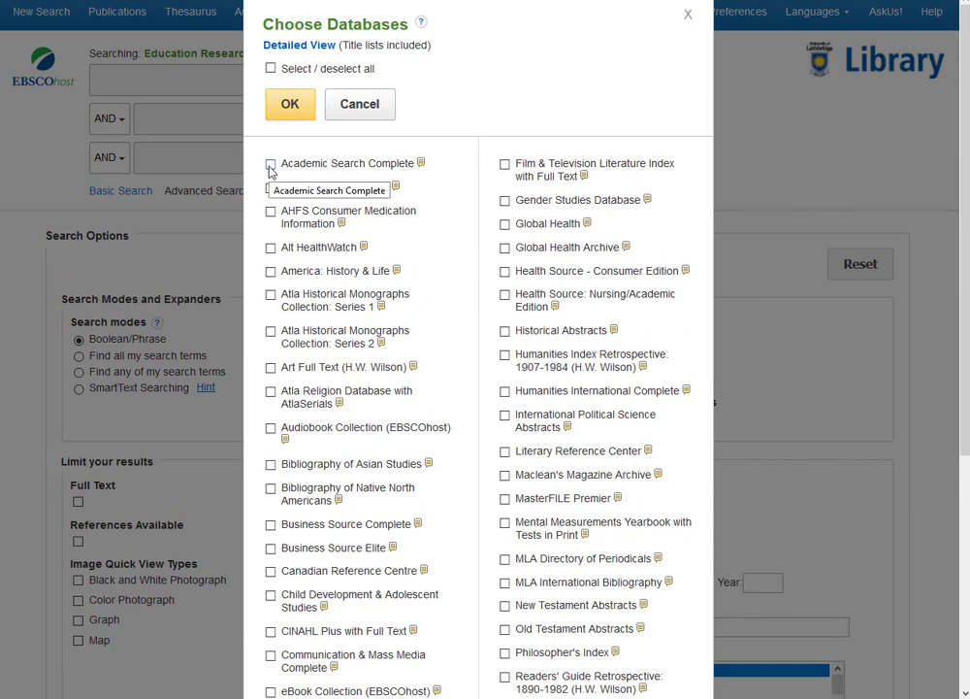
{"action": "left_click", "coordinate": [271, 165]}
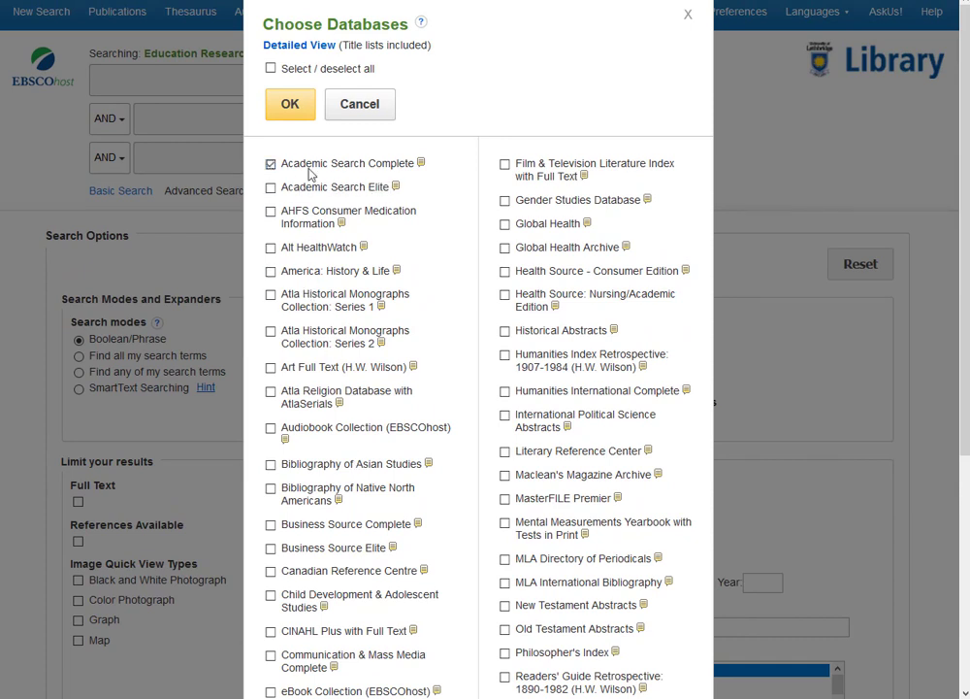
{"action": "left_click", "coordinate": [293, 107]}
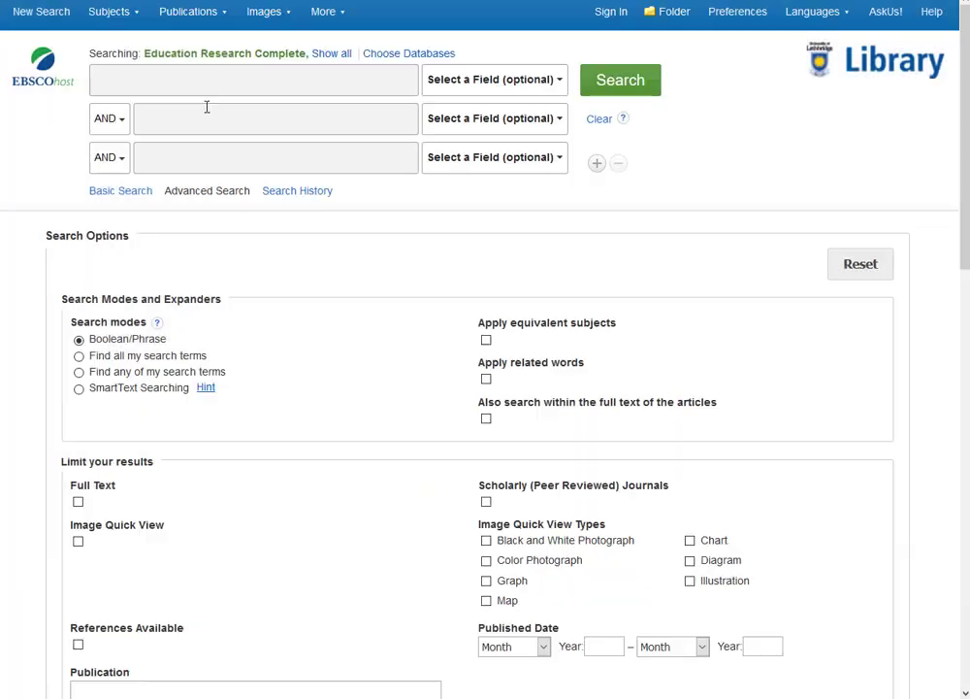
Search the chosen databases for the phrase "game of thrones" combined with AND disability.
{"action": "left_click", "coordinate": [224, 80]}
{"action": "type", "text": "\""}
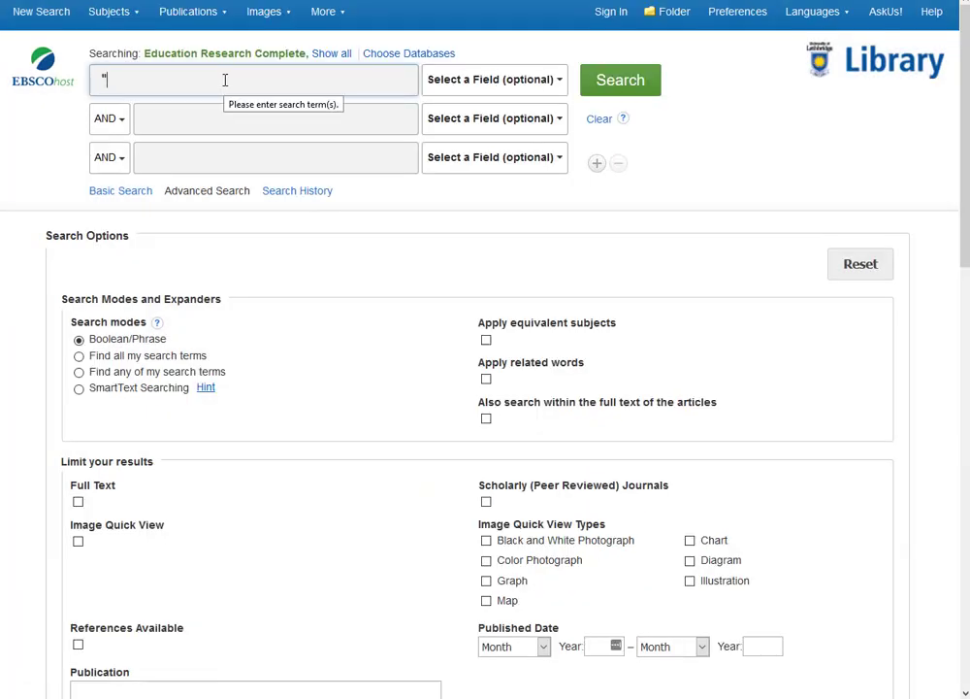
{"action": "type", "text": "game of thr"}
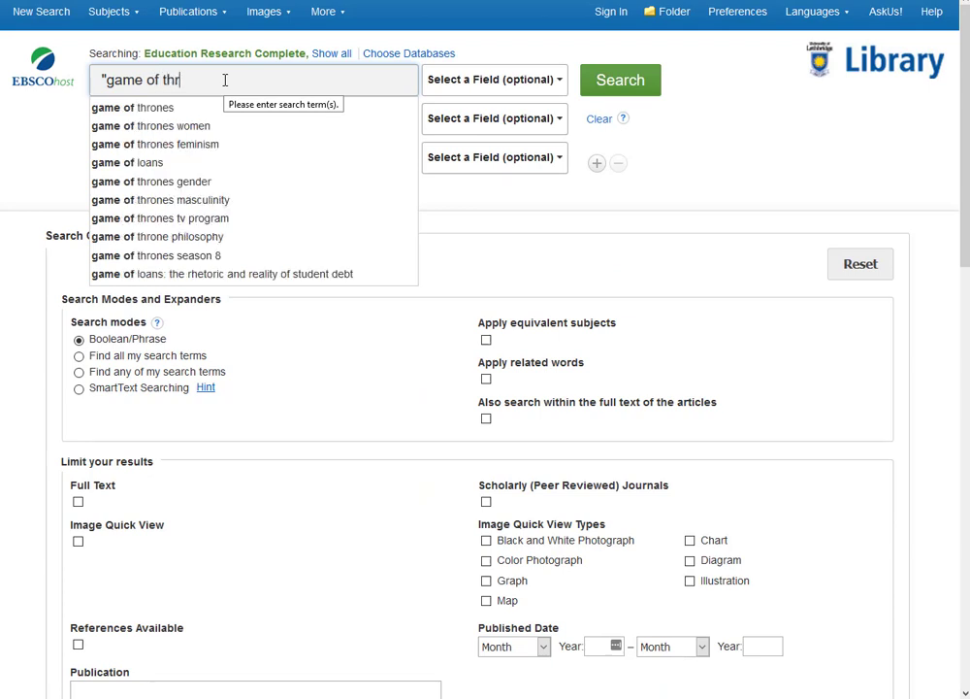
{"action": "type", "text": "ones\""}
{"action": "key", "text": "Tab"}
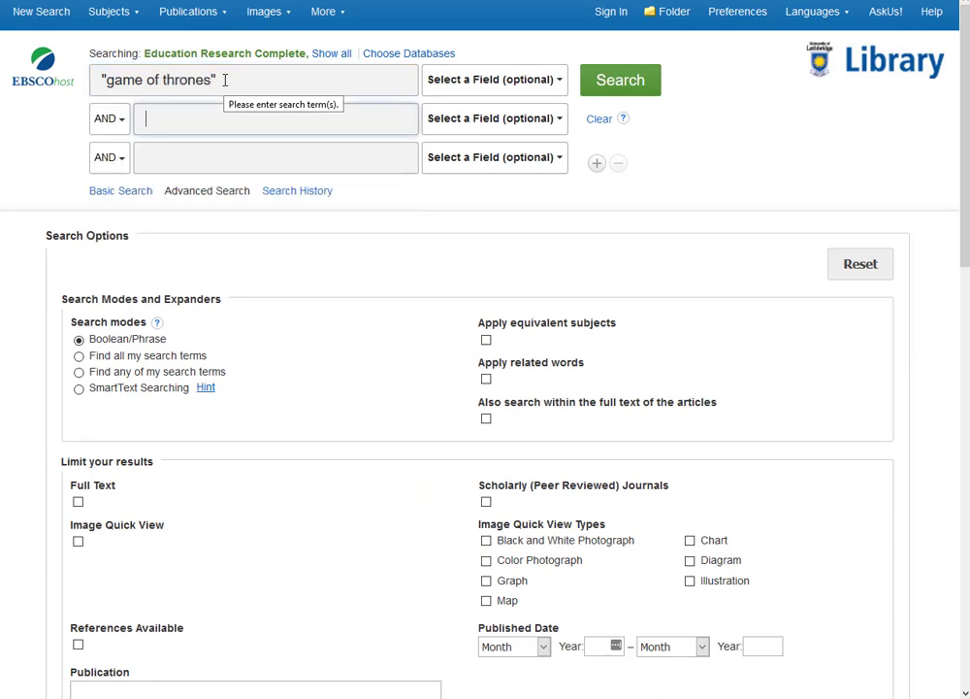
{"action": "type", "text": "disability"}
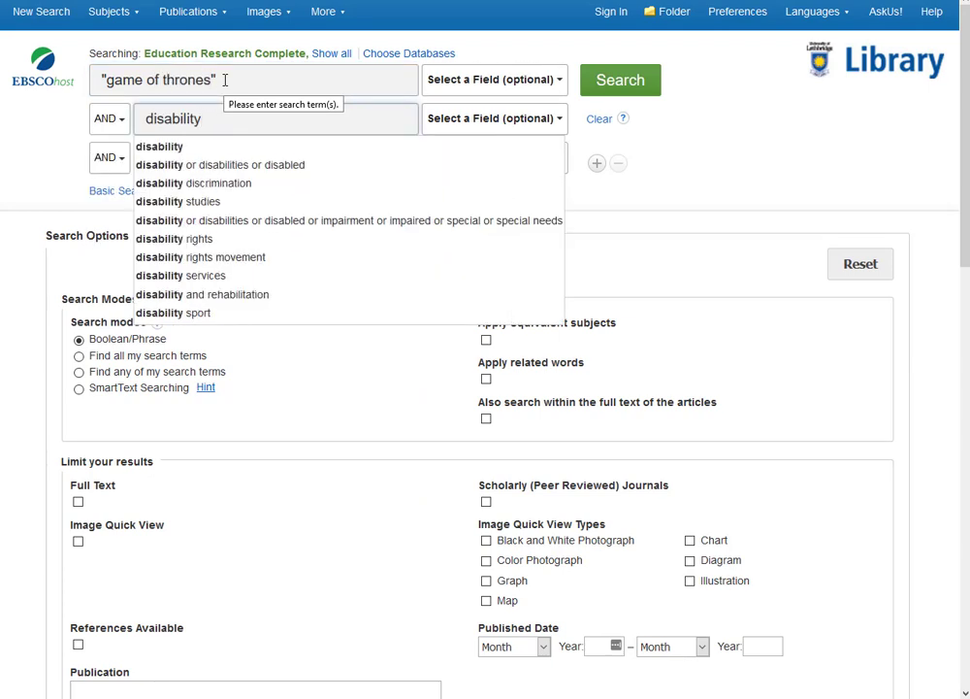
{"action": "left_click", "coordinate": [728, 184]}
{"action": "left_click", "coordinate": [624, 94]}
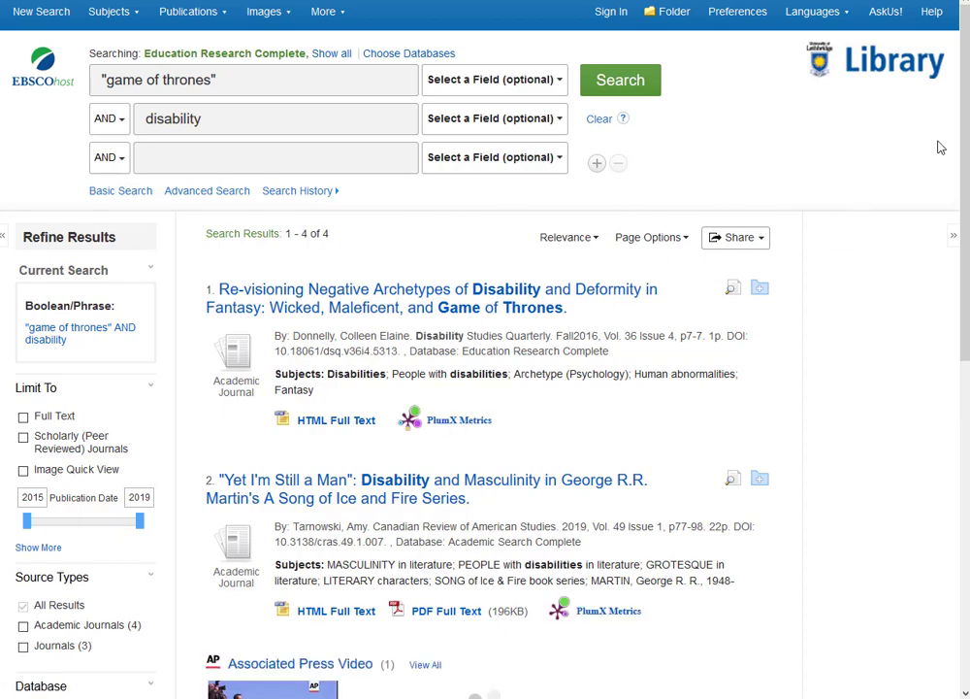
Add the first, second and fourth search results, all on disability in fantasy works, to the folder.
{"action": "scroll", "coordinate": [968, 113], "scroll_direction": "down", "scroll_amount": 2}
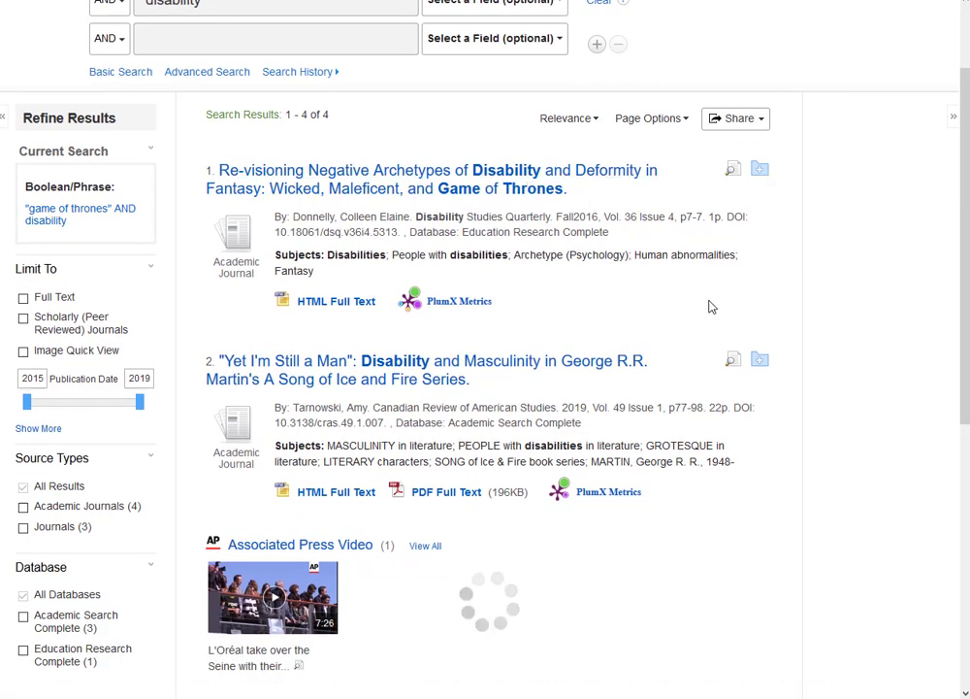
{"action": "left_click", "coordinate": [762, 171]}
{"action": "left_click", "coordinate": [761, 362]}
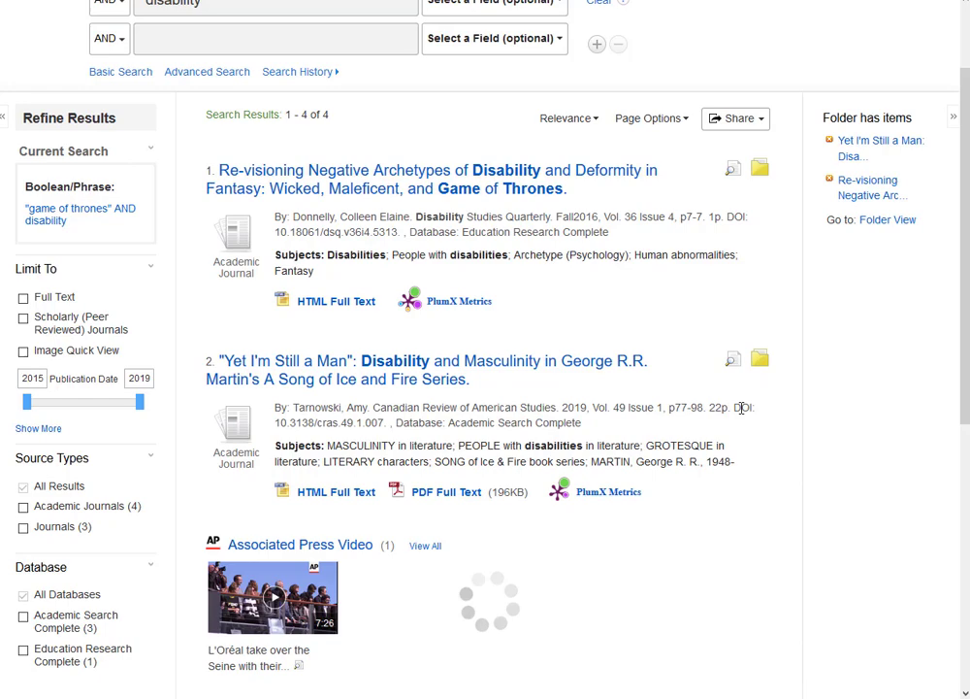
{"action": "scroll", "coordinate": [740, 408], "scroll_direction": "down", "scroll_amount": 5}
{"action": "scroll", "coordinate": [724, 461], "scroll_direction": "down", "scroll_amount": 1}
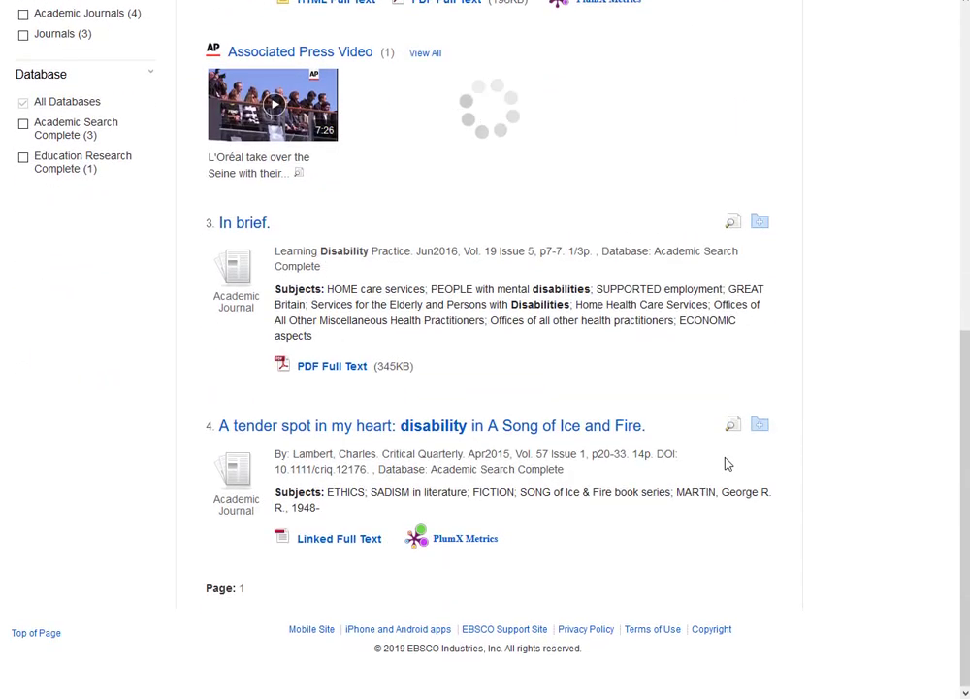
{"action": "left_click", "coordinate": [758, 430]}
Open the folder and review the articles saved in it.
{"action": "scroll", "coordinate": [736, 391], "scroll_direction": "up", "scroll_amount": 10}
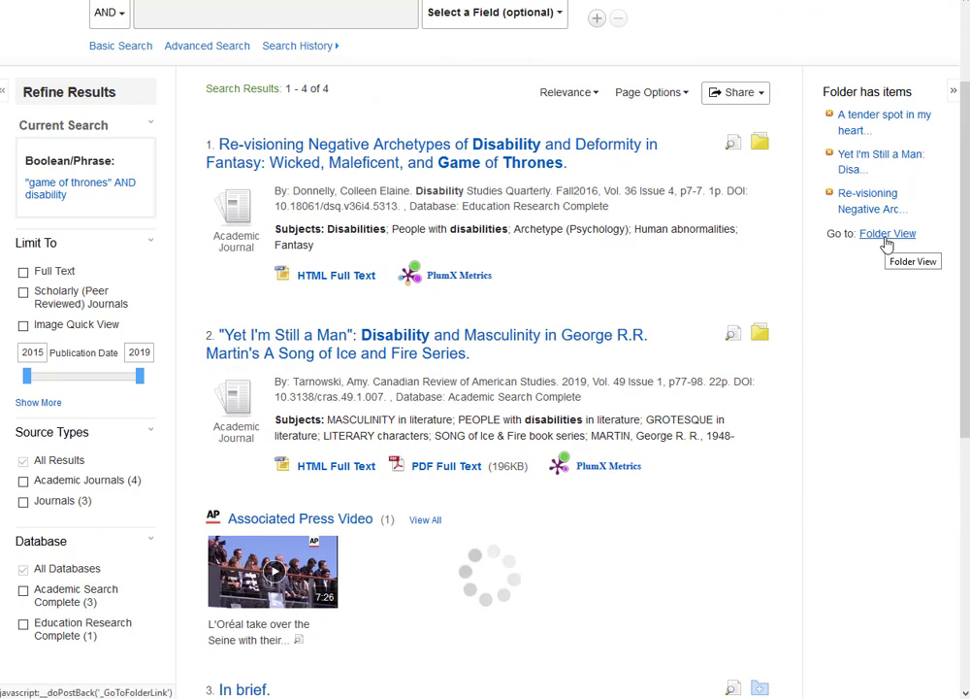
{"action": "scroll", "coordinate": [760, 339], "scroll_direction": "up", "scroll_amount": 3}
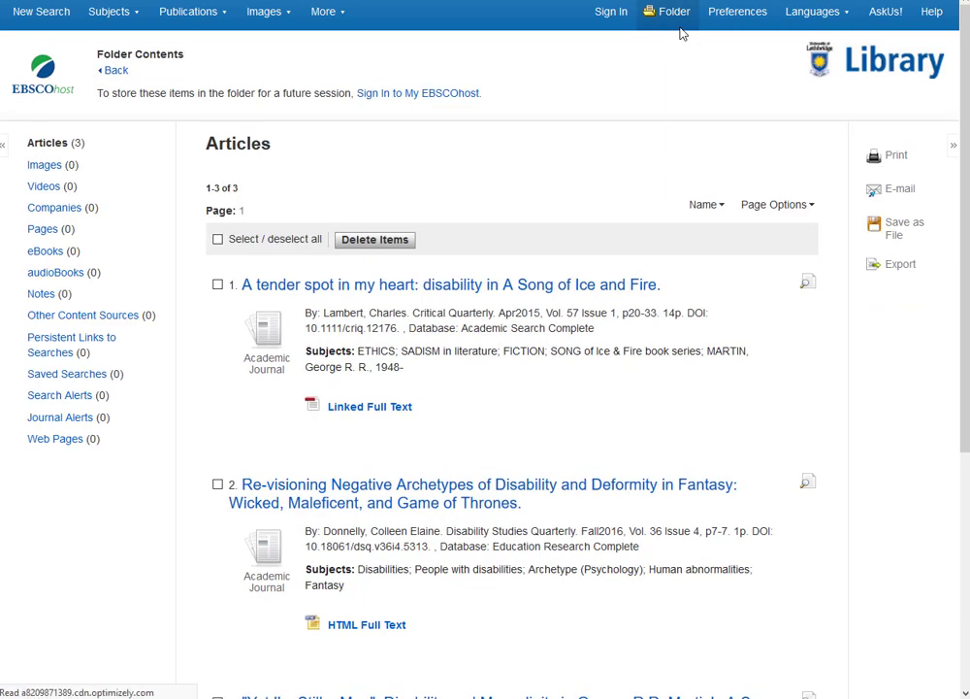
{"action": "scroll", "coordinate": [380, 383], "scroll_direction": "down", "scroll_amount": 3}
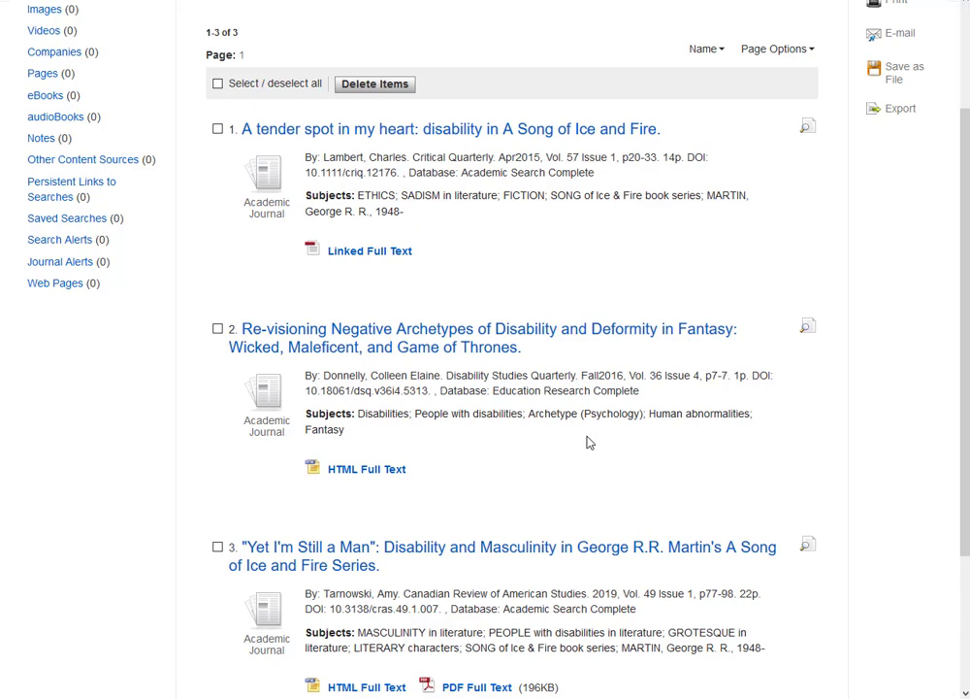
{"action": "scroll", "coordinate": [598, 461], "scroll_direction": "up", "scroll_amount": 3}
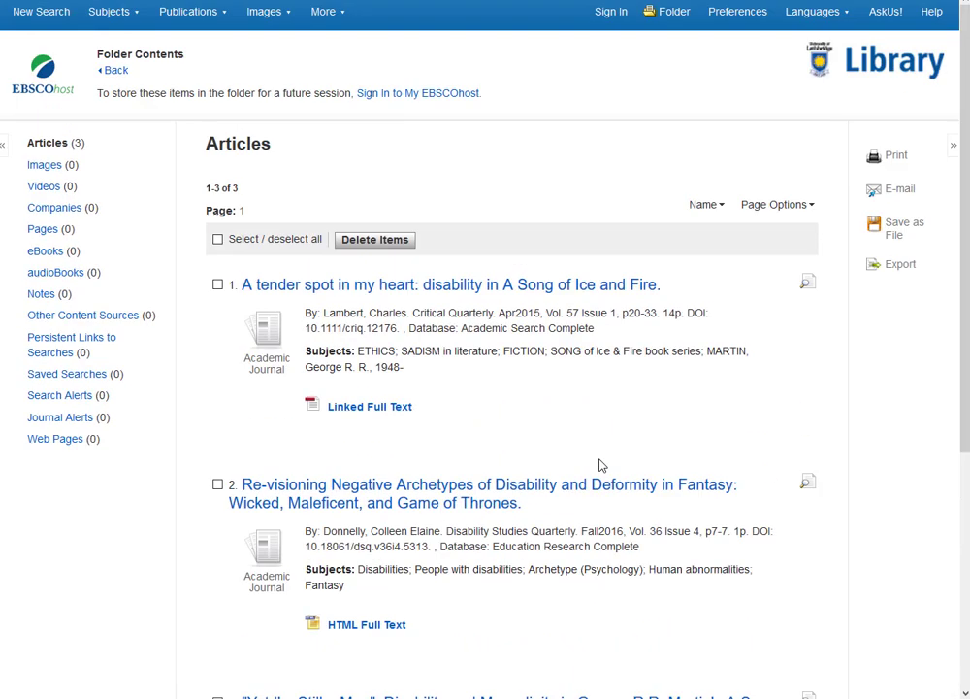
Export all folder articles in RIS format and open delivery.ris with ResearchSoft Direct Export Helper to import them into EndNote.
{"action": "left_click", "coordinate": [218, 239]}
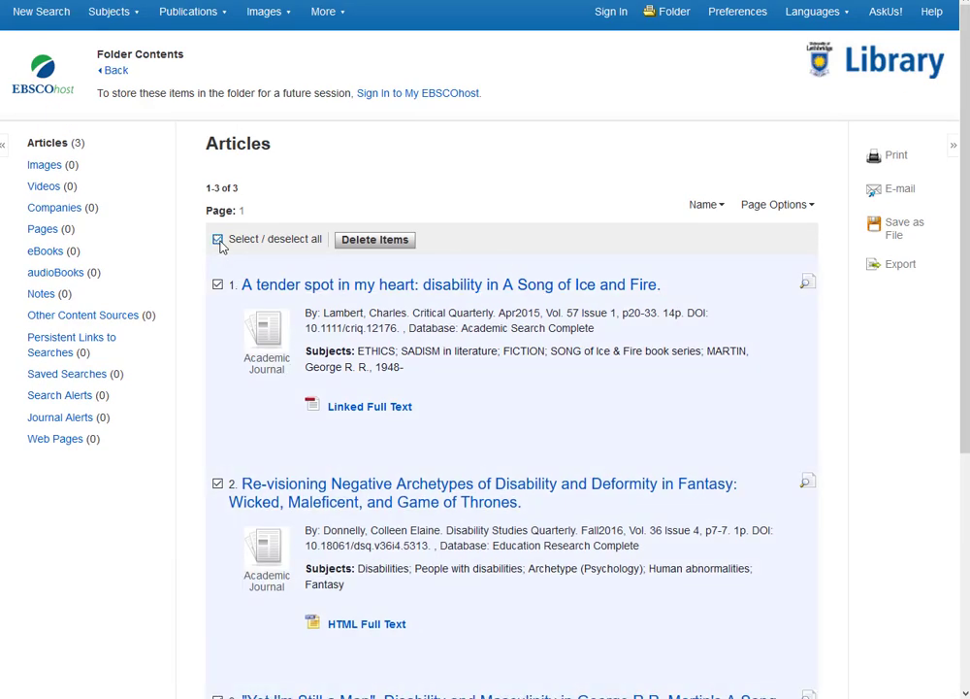
{"action": "left_click", "coordinate": [908, 273]}
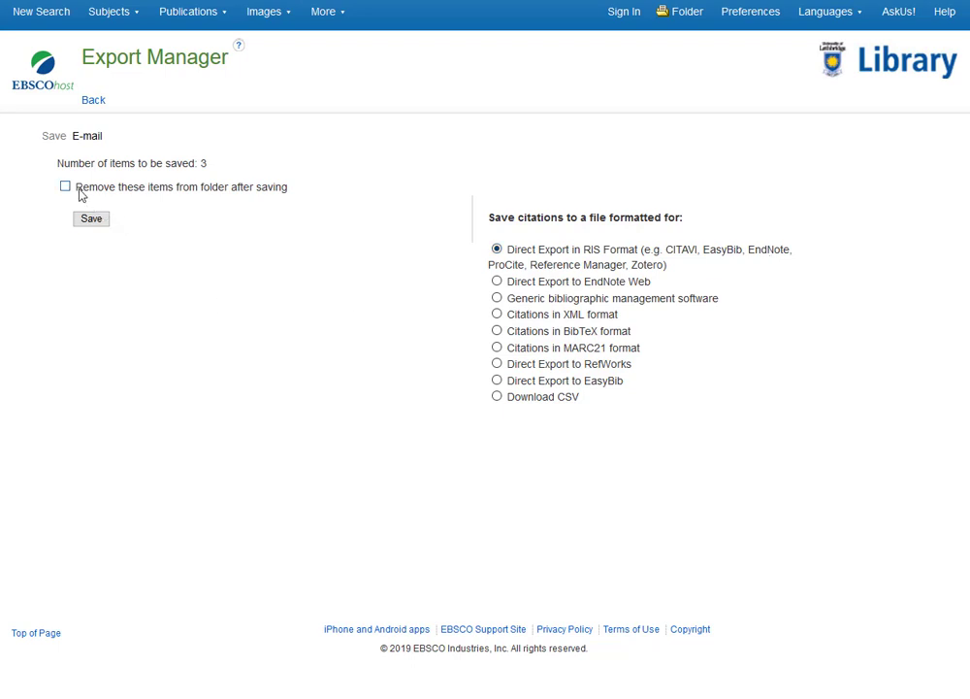
{"action": "left_click", "coordinate": [97, 225]}
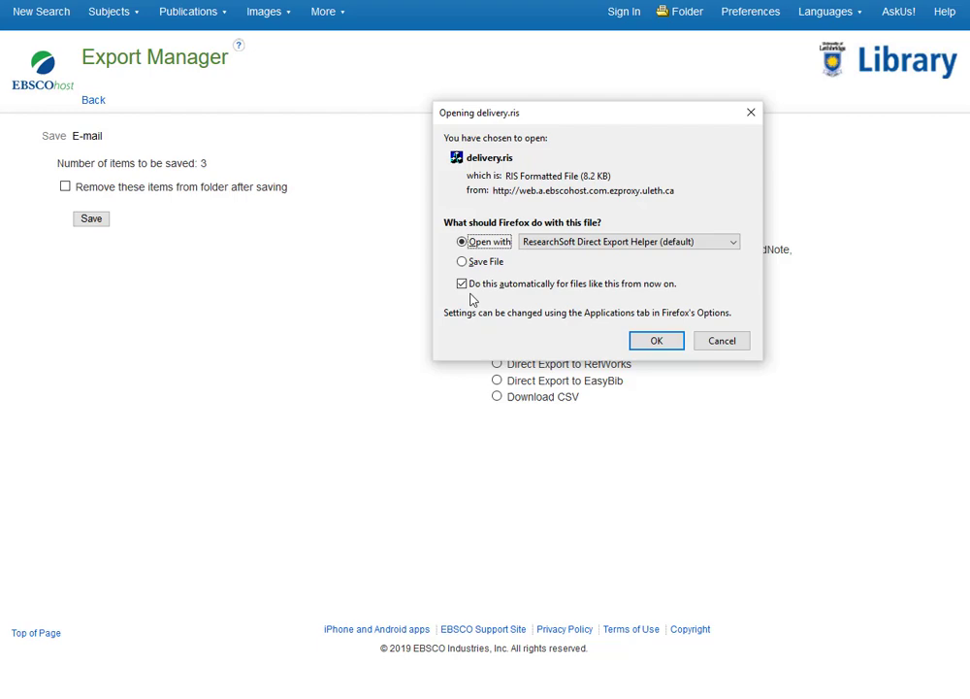
{"action": "left_click", "coordinate": [656, 341]}
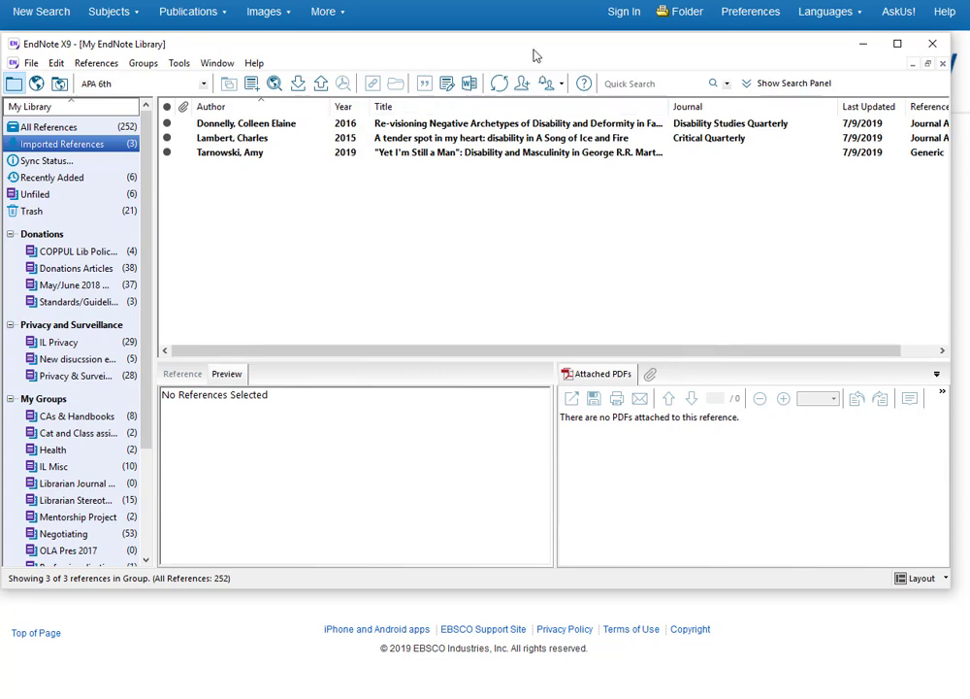
Select all three imported references on disability in fantasy works and run Find Full Text to retrieve their PDFs.
{"action": "left_click_drag", "start_coordinate": [535, 54], "coordinate": [535, 21]}
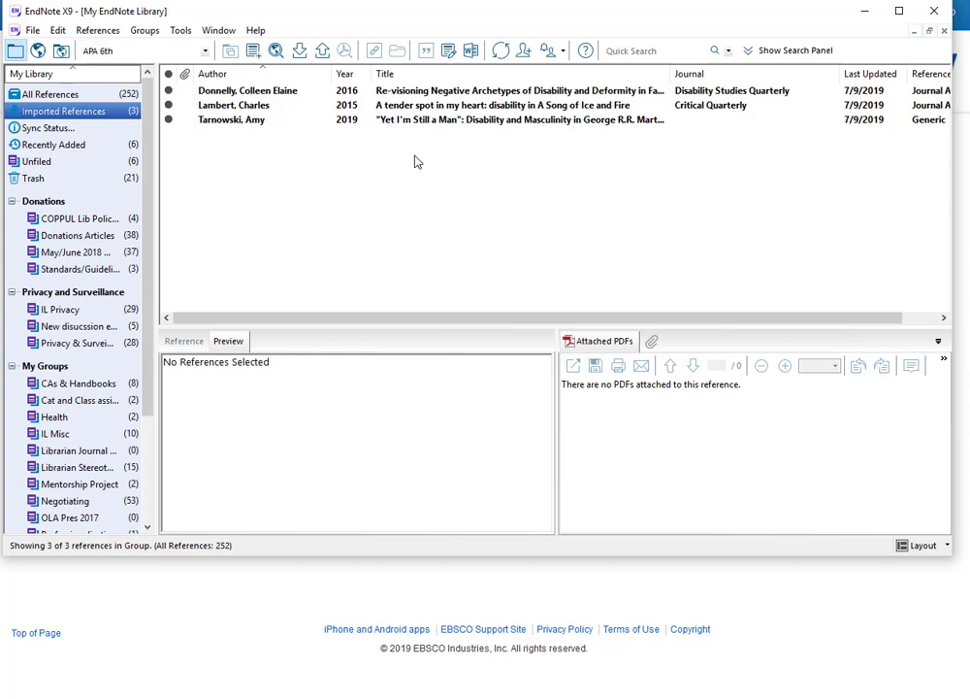
{"action": "left_click", "coordinate": [278, 93]}
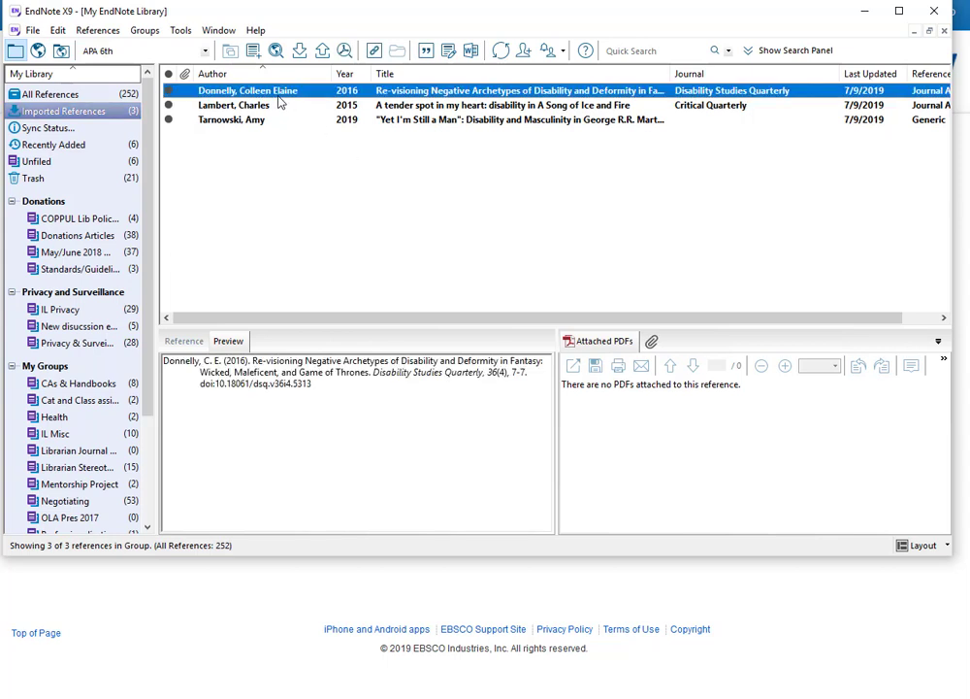
{"action": "left_click", "coordinate": [246, 123], "text": "shift"}
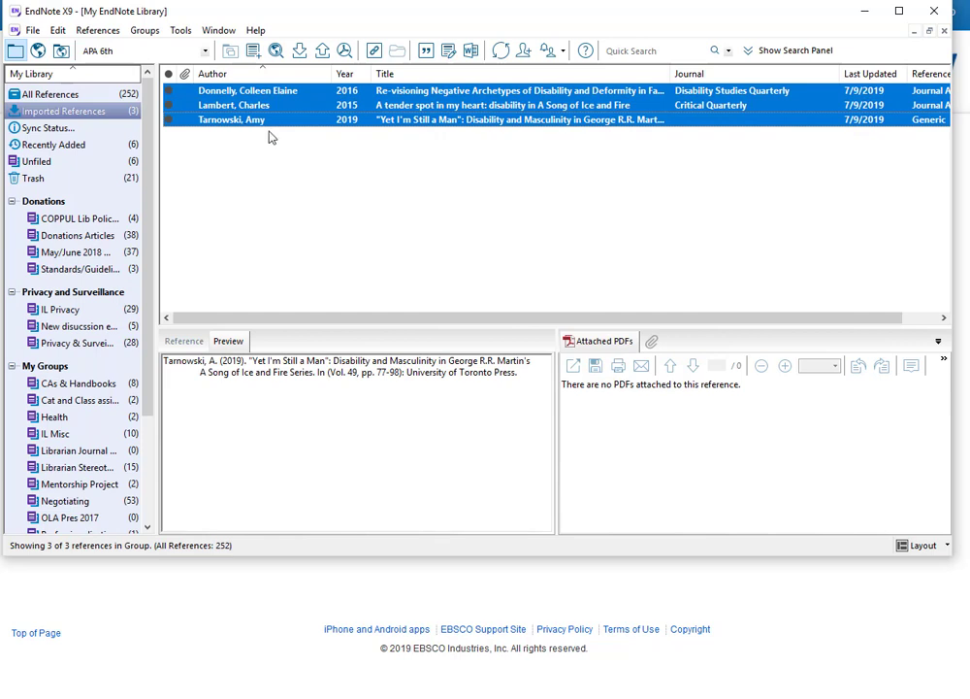
{"action": "left_click", "coordinate": [345, 51]}
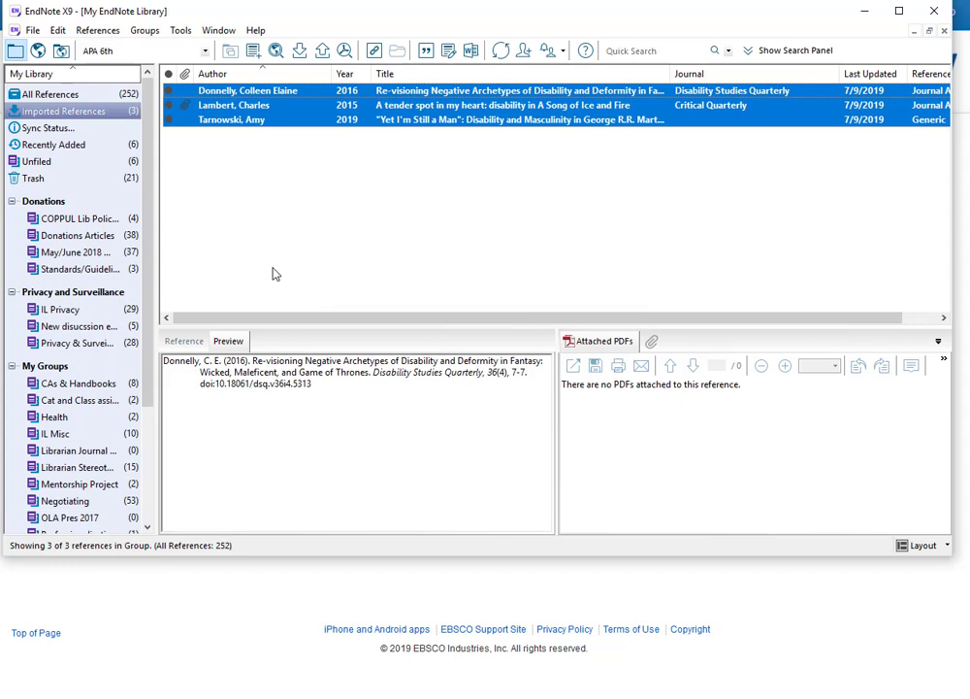
{"action": "left_click_drag", "start_coordinate": [146, 223], "coordinate": [150, 347]}
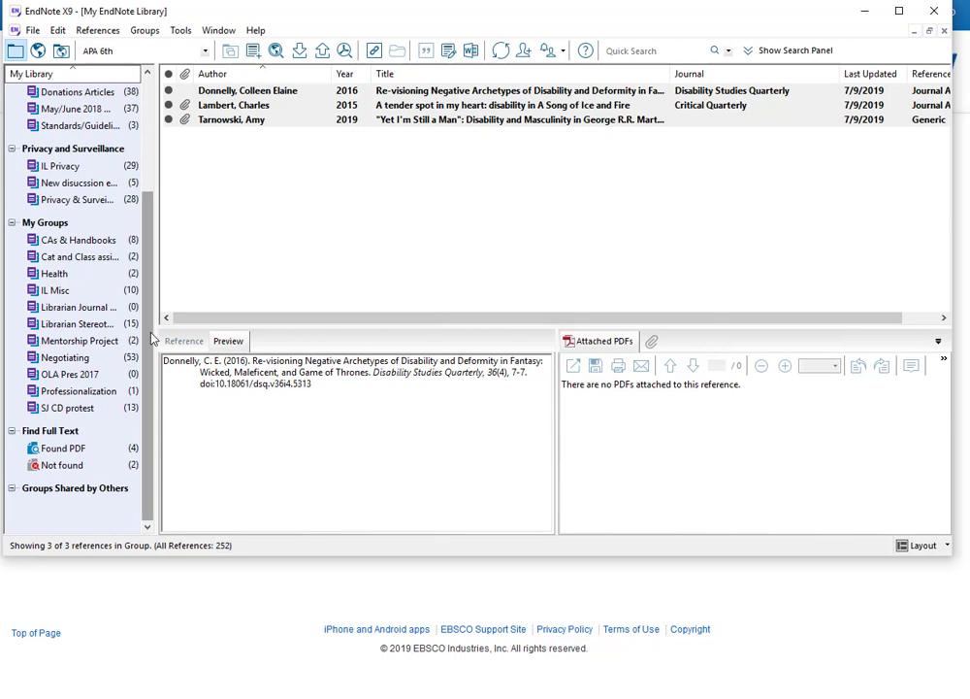
{"action": "left_click_drag", "start_coordinate": [150, 338], "coordinate": [146, 252]}
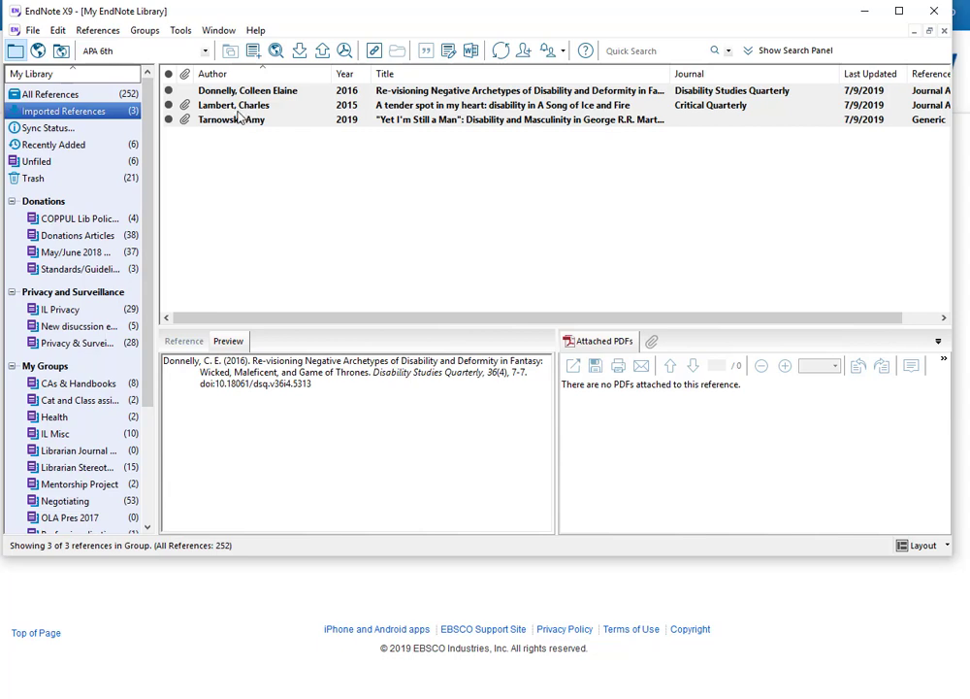
Check each imported reference for an attached PDF and return to the EBSCOhost folder to compare the articles' full-text formats.
{"action": "left_click", "coordinate": [435, 106]}
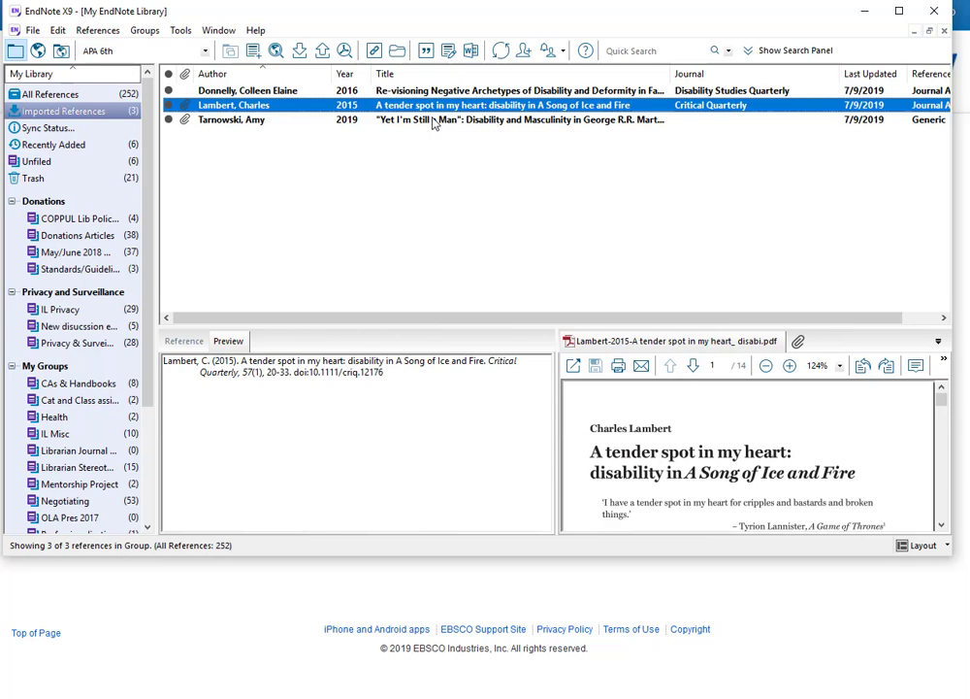
{"action": "left_click", "coordinate": [434, 121]}
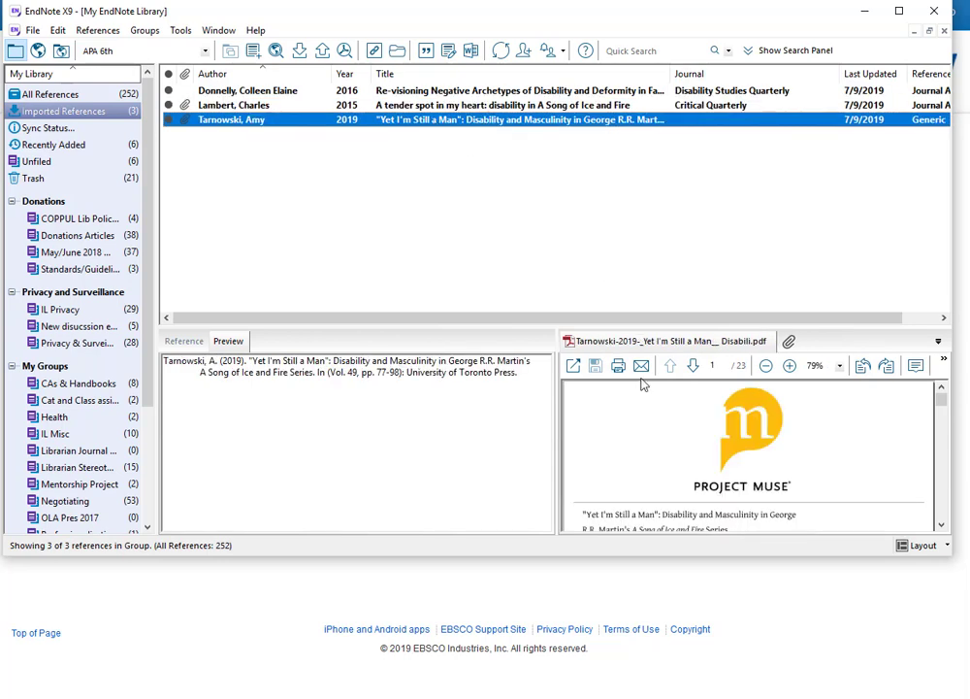
{"action": "left_click", "coordinate": [482, 93]}
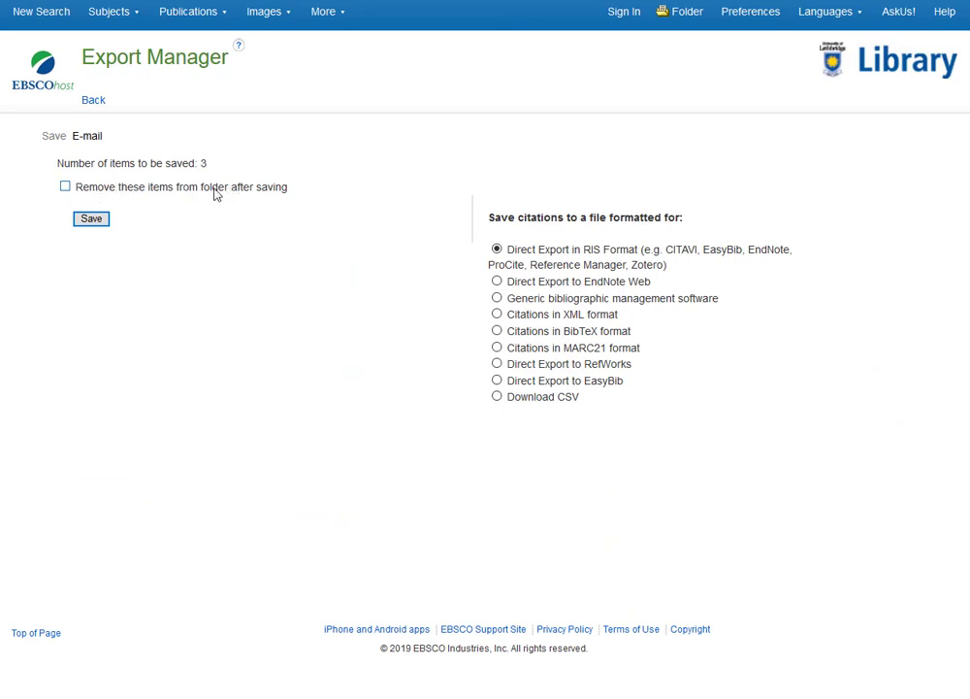
{"action": "key", "text": "alt+Left"}
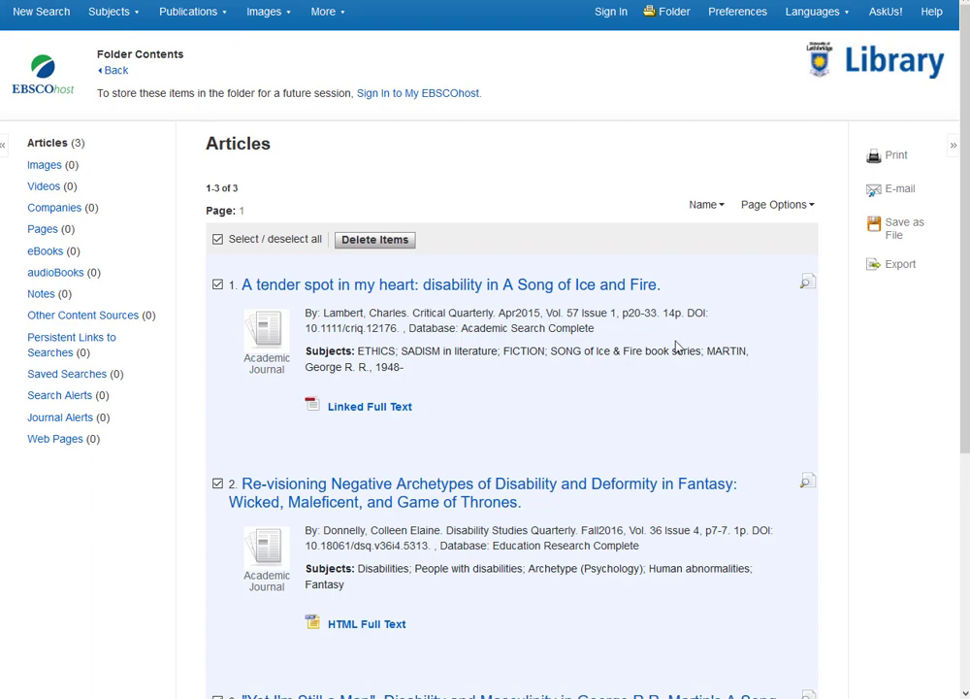
{"action": "scroll", "coordinate": [676, 347], "scroll_direction": "down", "scroll_amount": 3}
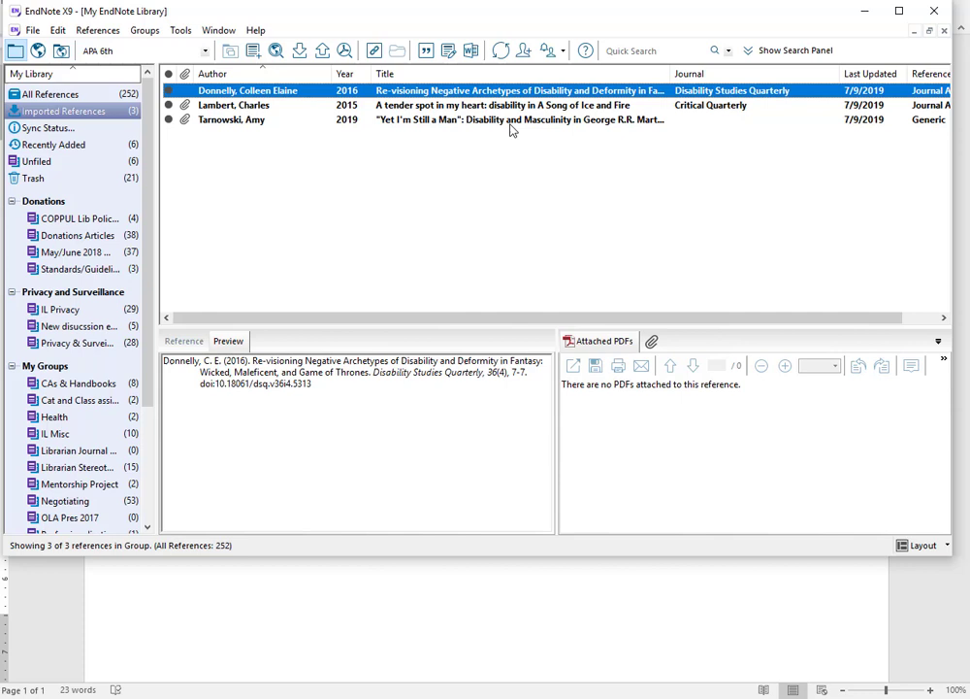
Open the full record of the "Yet I'm Still a Man" reference in EndNote and review its fields, links and file attachment.
{"action": "left_click", "coordinate": [512, 120]}
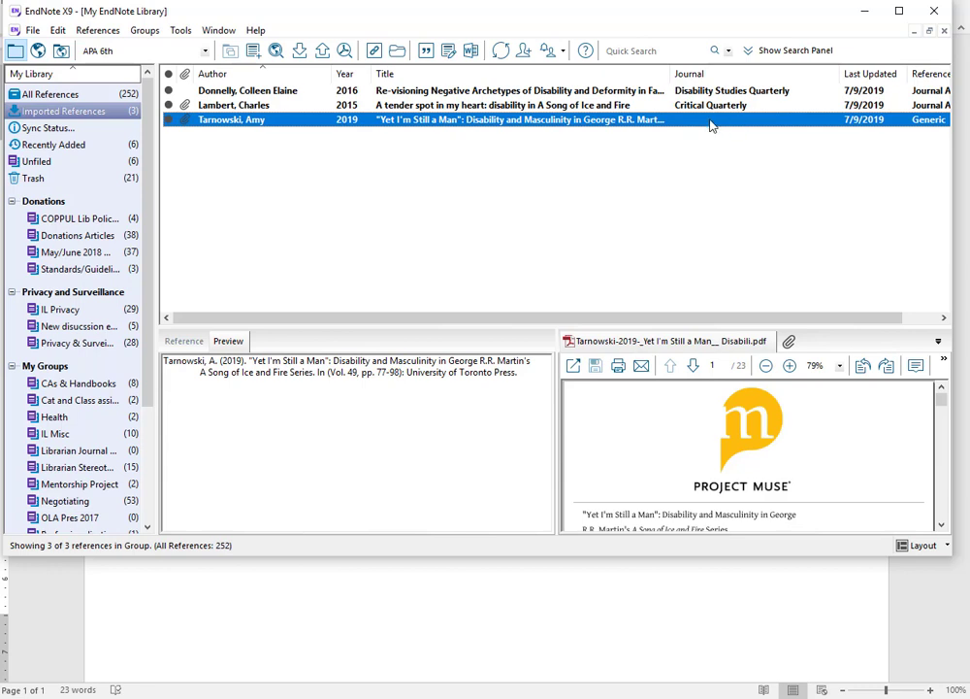
{"action": "left_click", "coordinate": [941, 406]}
{"action": "left_click_drag", "start_coordinate": [941, 406], "coordinate": [941, 394]}
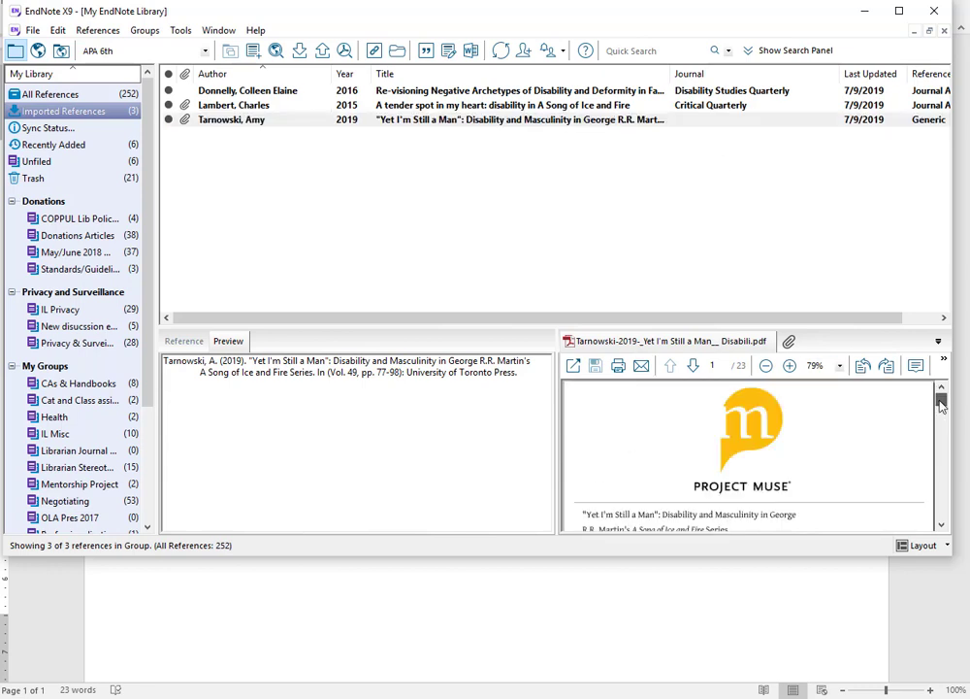
{"action": "double_click", "coordinate": [481, 121]}
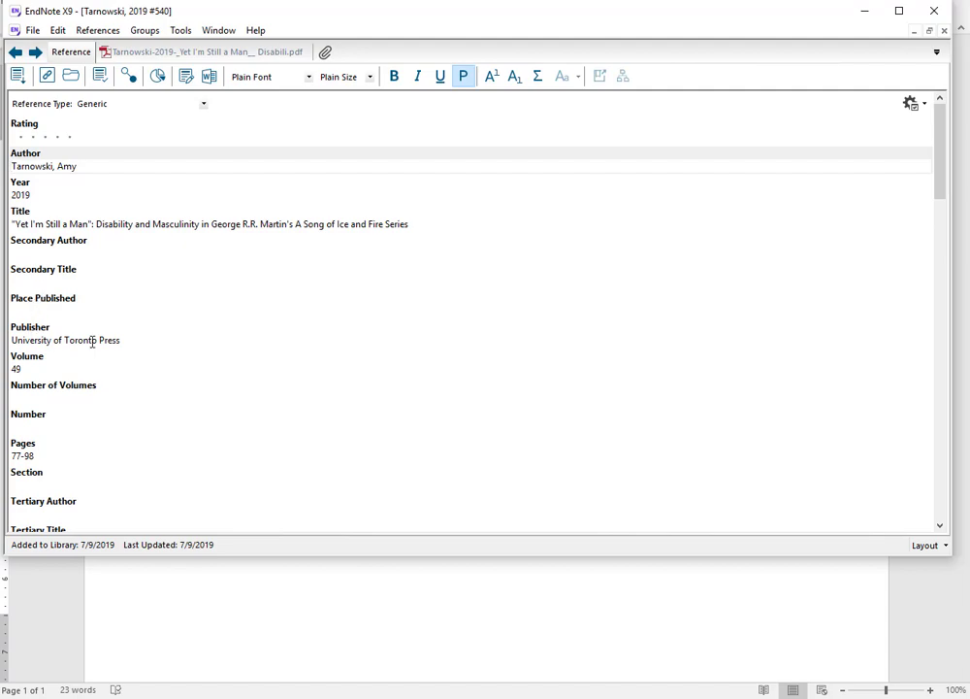
{"action": "left_click_drag", "start_coordinate": [941, 156], "coordinate": [852, 420]}
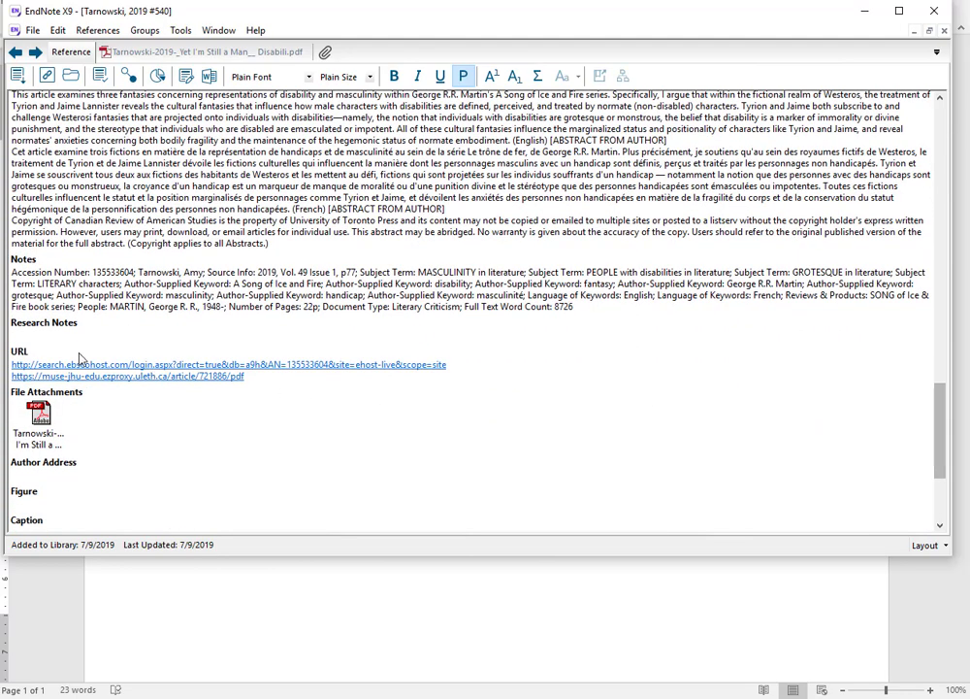
{"action": "mouse_move", "coordinate": [940, 389]}
{"action": "left_mouse_down"}
{"action": "mouse_move", "coordinate": [959, 71]}
{"action": "mouse_move", "coordinate": [946, 388]}
{"action": "left_mouse_up"}
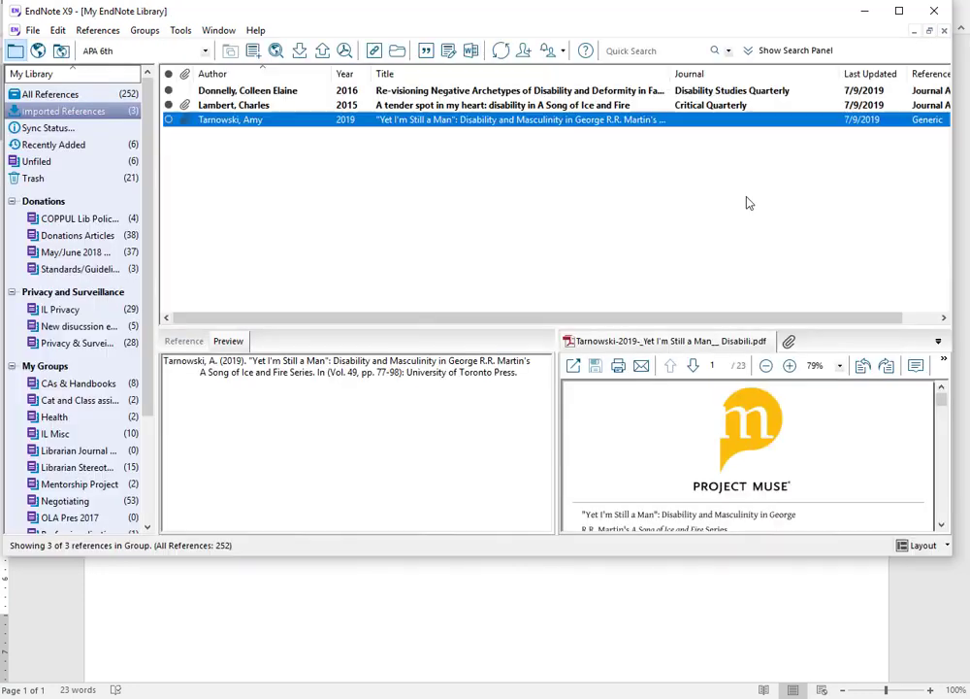
{"action": "left_click", "coordinate": [944, 31]}
Open the article's PDF in full view and highlight the abstract sentence from "I argue that within" to "(non-disabled) characters.".
{"action": "left_click", "coordinate": [573, 366]}
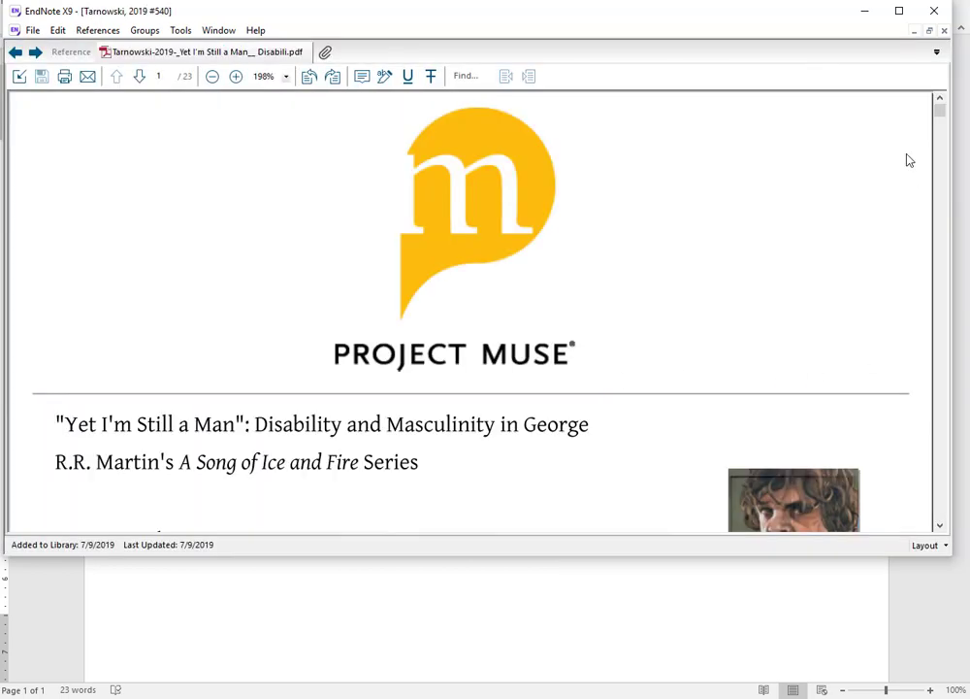
{"action": "left_click_drag", "start_coordinate": [940, 113], "coordinate": [939, 141]}
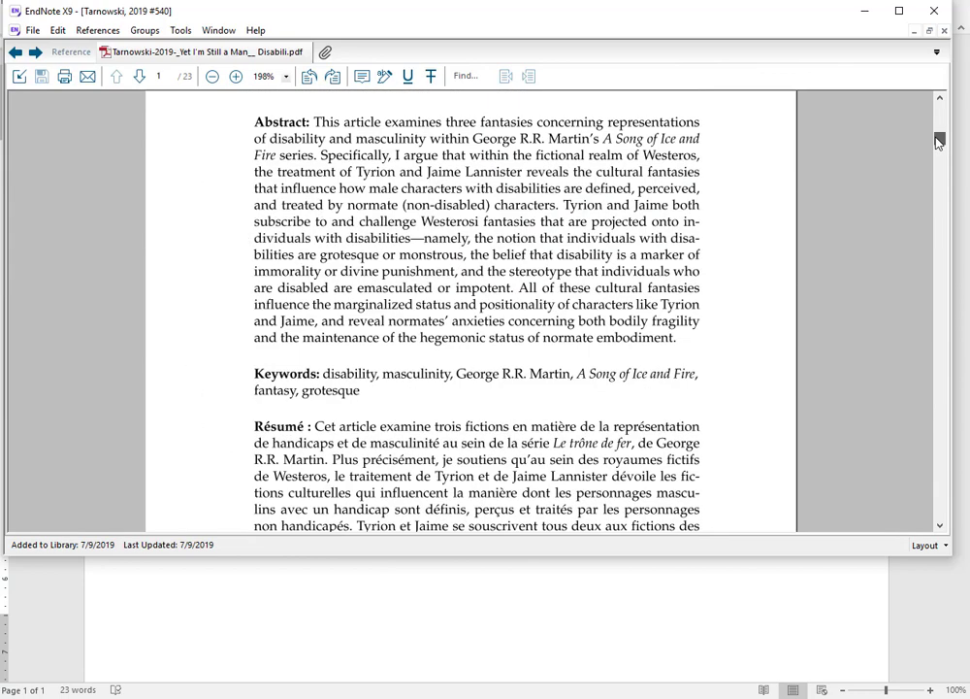
{"action": "left_click", "coordinate": [385, 77]}
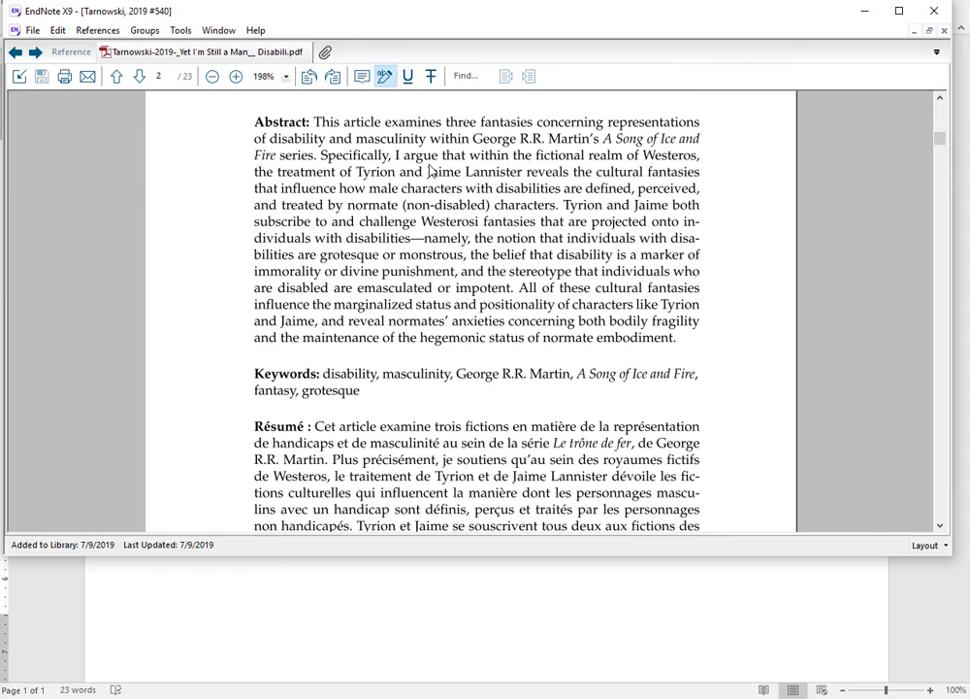
{"action": "left_click_drag", "start_coordinate": [396, 157], "coordinate": [567, 210]}
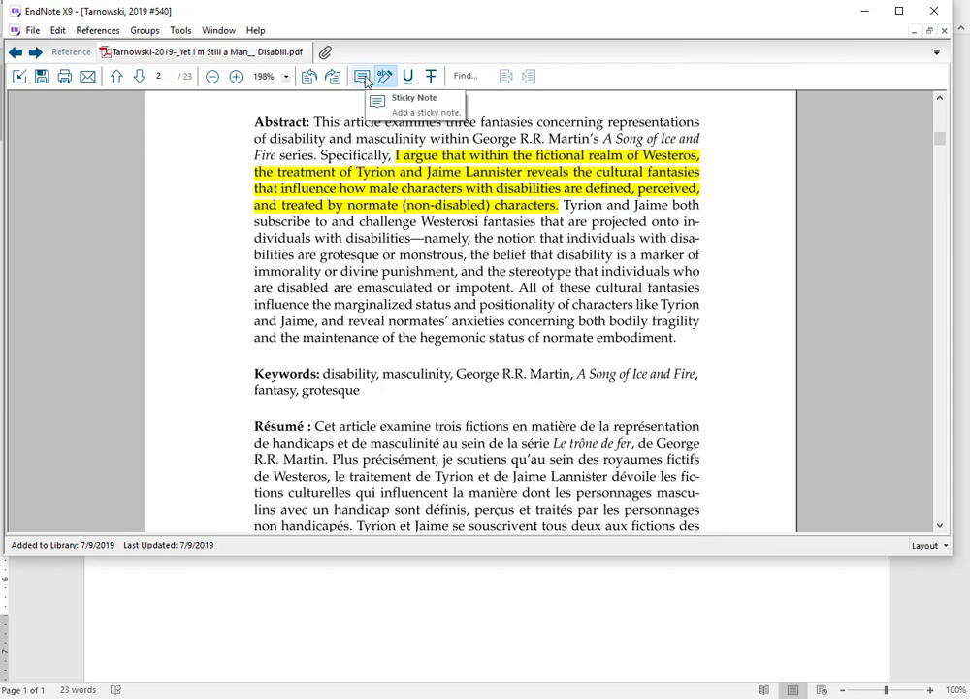
Add a sticky note beside the highlighted abstract sentence reading "Comparison between Jaime & Tyrian L." and close the PDF.
{"action": "left_click", "coordinate": [365, 79]}
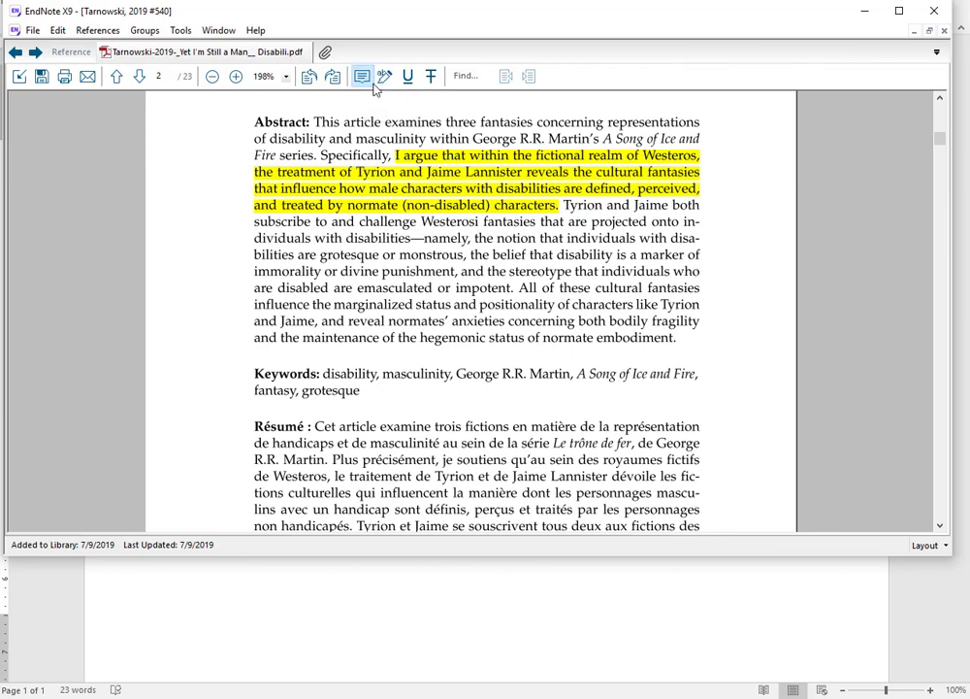
{"action": "left_click", "coordinate": [776, 234]}
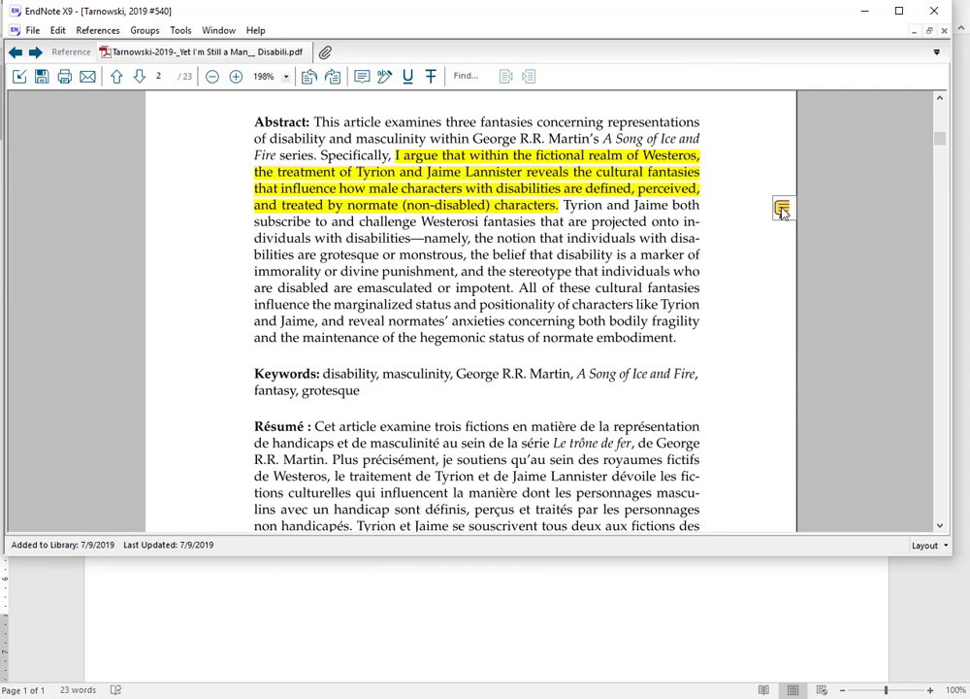
{"action": "left_click", "coordinate": [782, 210]}
{"action": "double_click", "coordinate": [102, 134]}
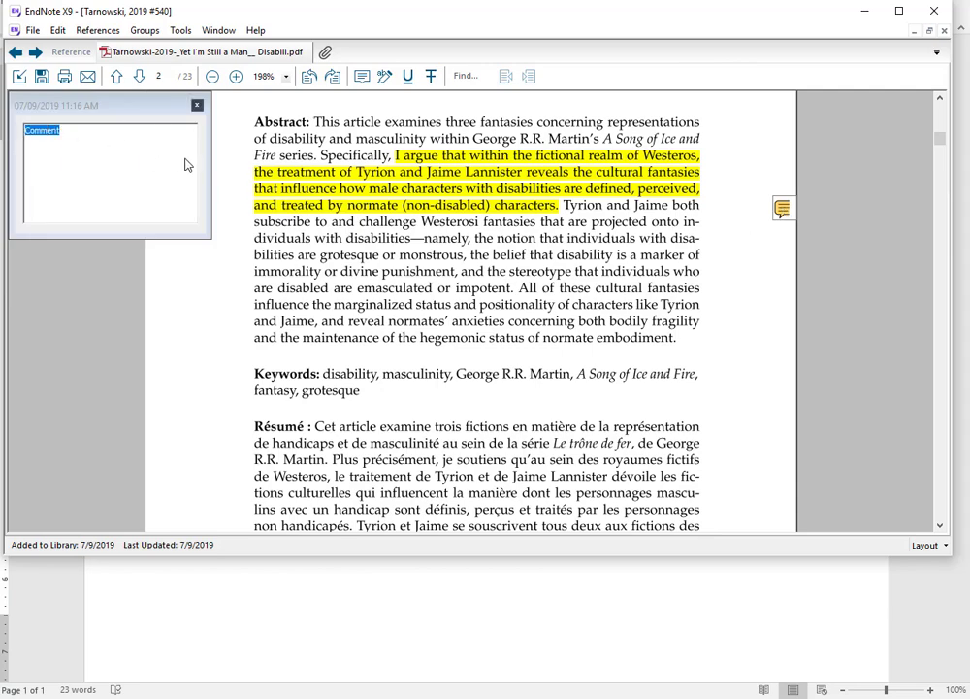
{"action": "type", "text": "Com"}
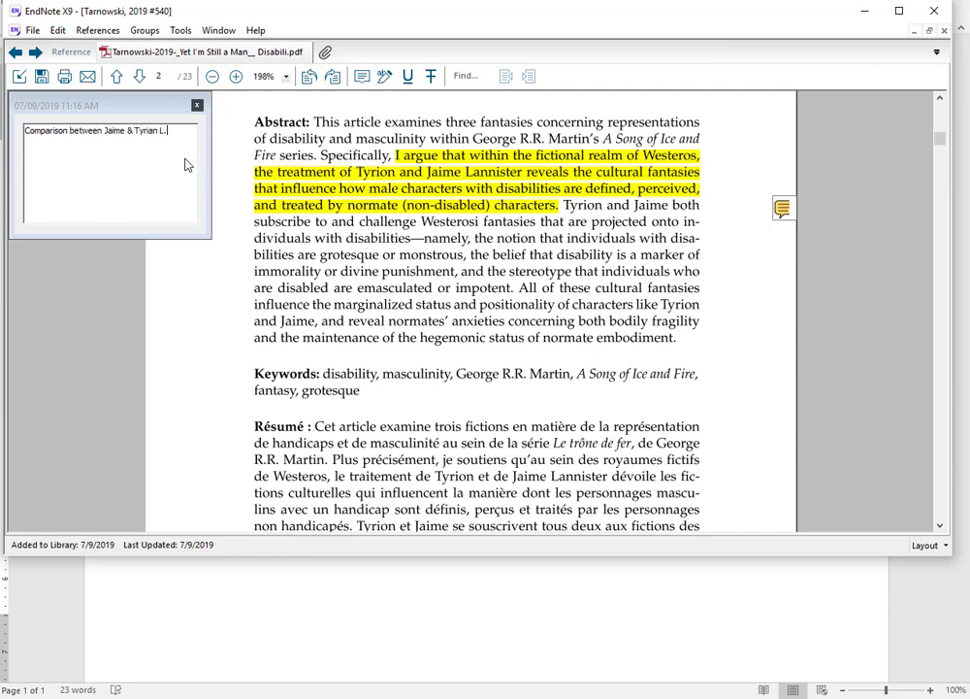
{"action": "left_click", "coordinate": [158, 88]}
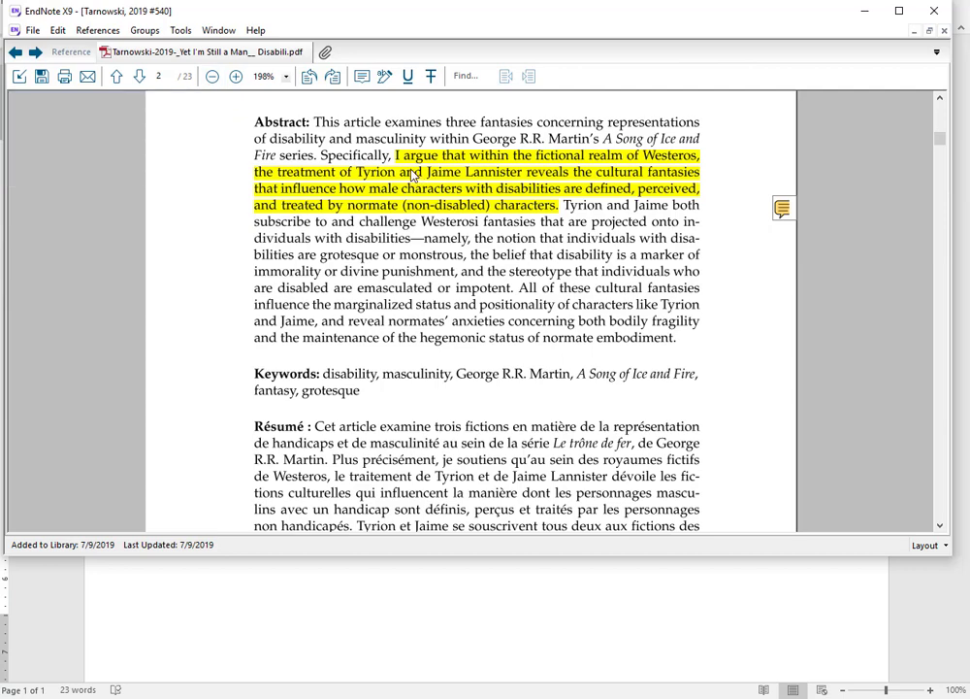
{"action": "left_click", "coordinate": [944, 31]}
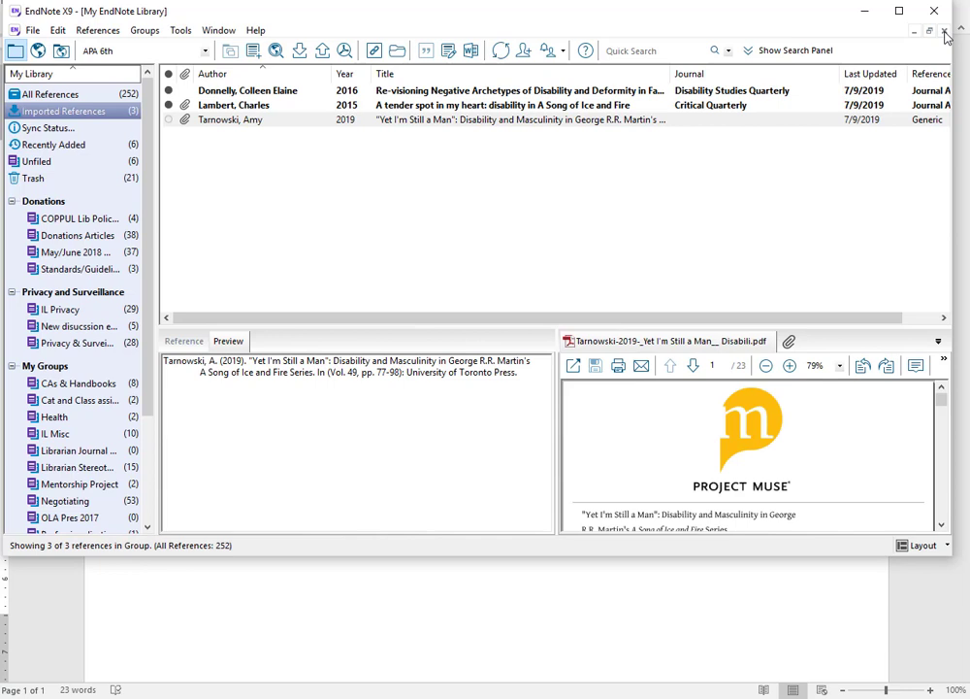
Examine the highlight and sticky note on the abstract page in the library's PDF preview.
{"action": "scroll", "coordinate": [940, 406], "scroll_direction": "down", "scroll_amount": 5}
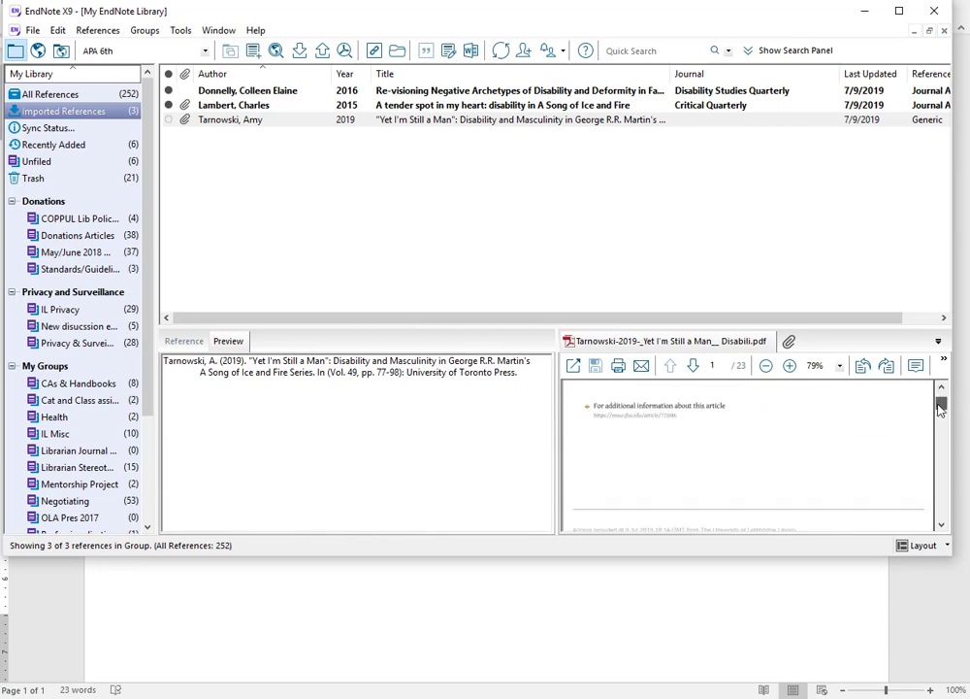
{"action": "scroll", "coordinate": [874, 449], "scroll_direction": "down", "scroll_amount": 4}
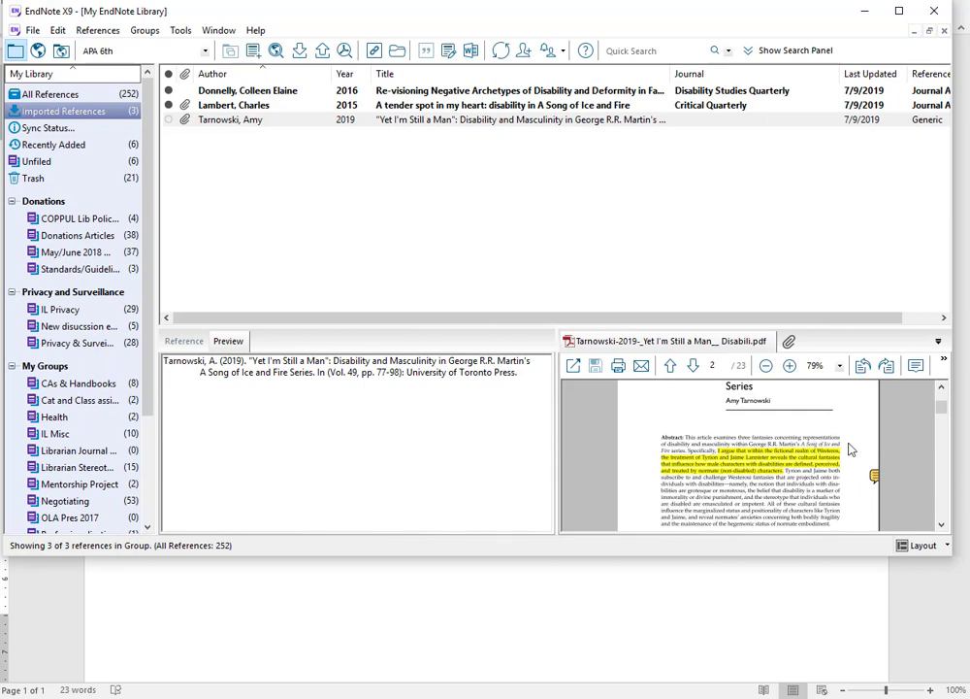
{"action": "scroll", "coordinate": [850, 456], "scroll_direction": "up", "scroll_amount": 8}
{"action": "scroll", "coordinate": [849, 449], "scroll_direction": "up", "scroll_amount": 1}
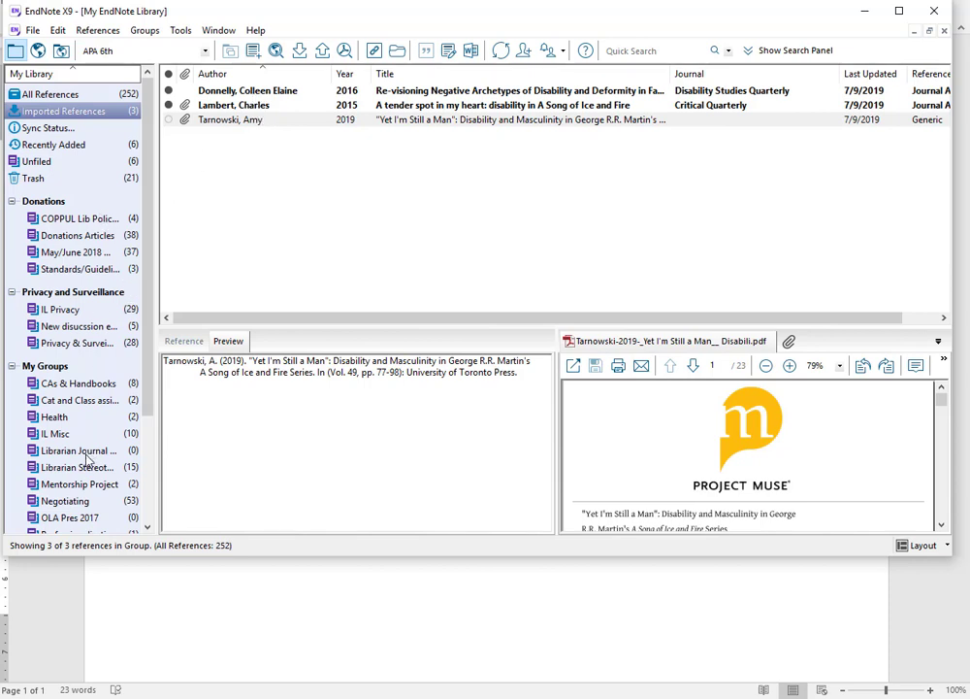
Create a new group named GOT in the My Groups set.
{"action": "left_click", "coordinate": [54, 369]}
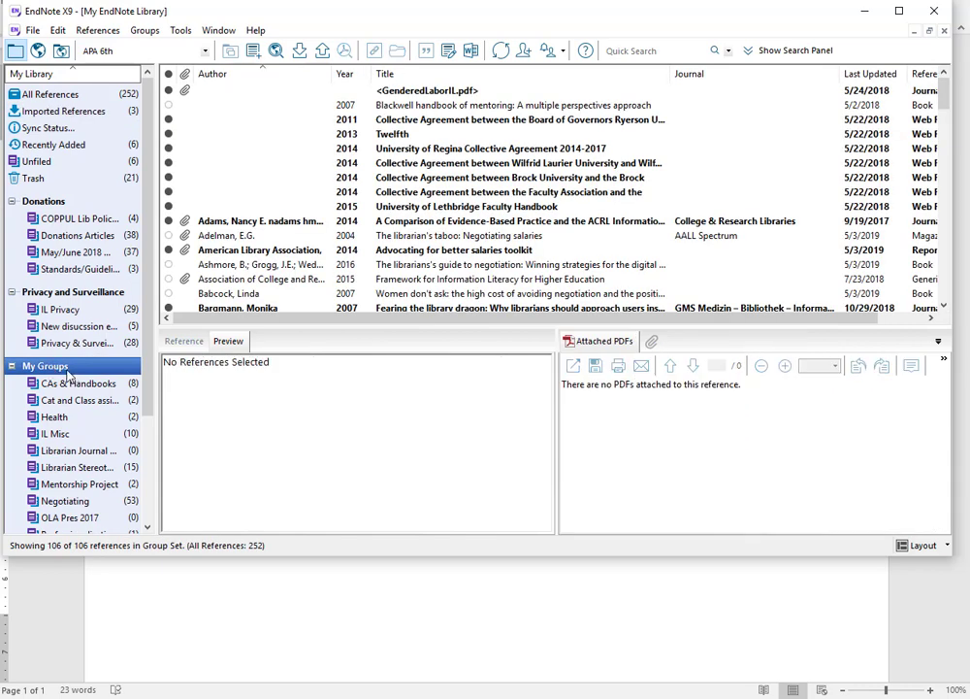
{"action": "right_click", "coordinate": [68, 372]}
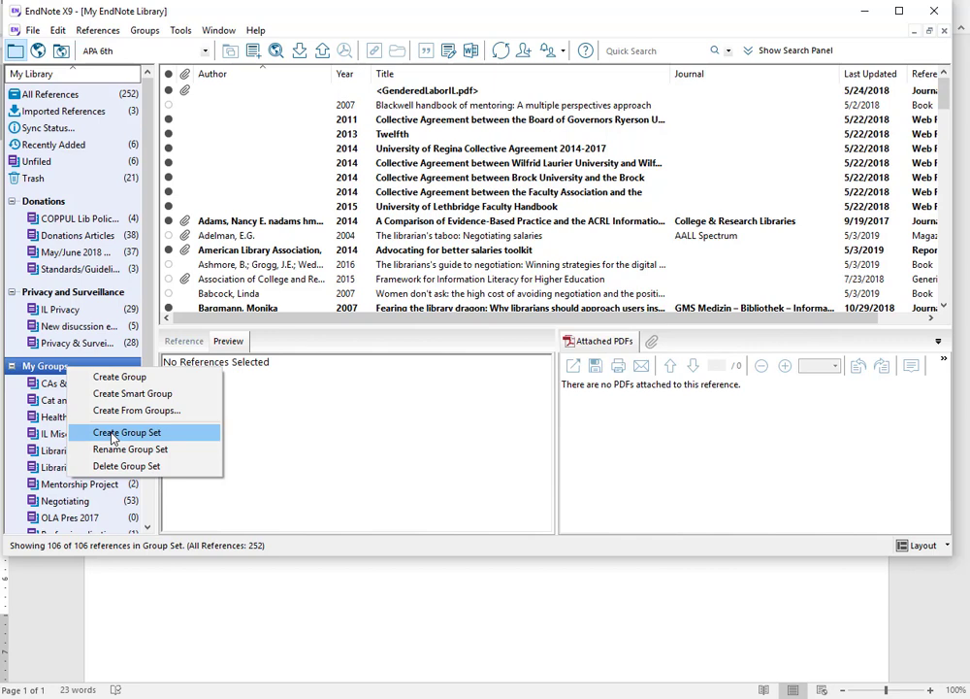
{"action": "left_click", "coordinate": [121, 378]}
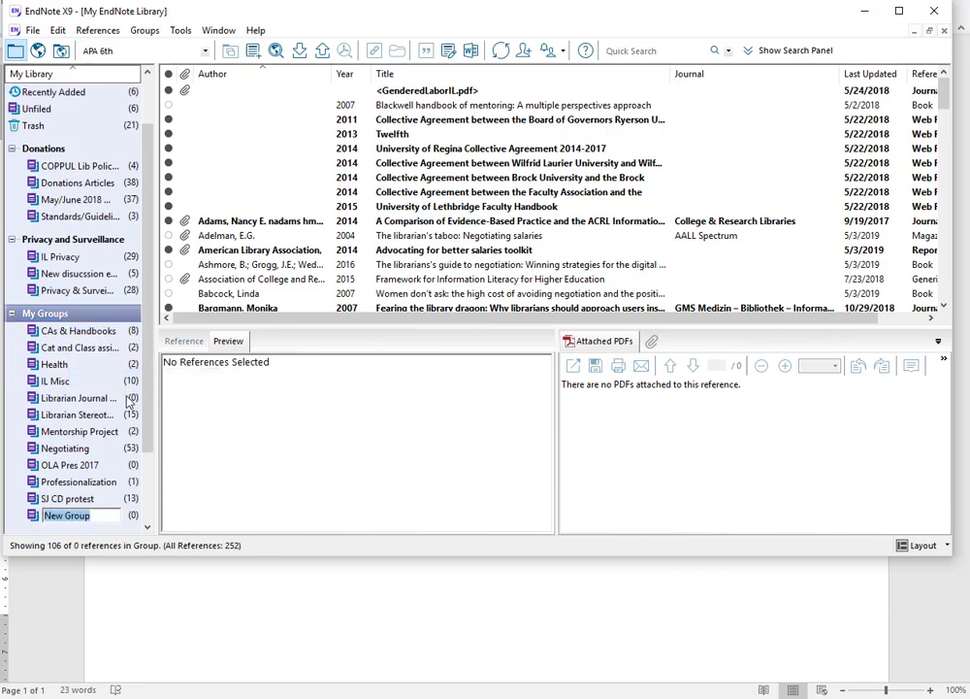
{"action": "type", "text": "Game"}
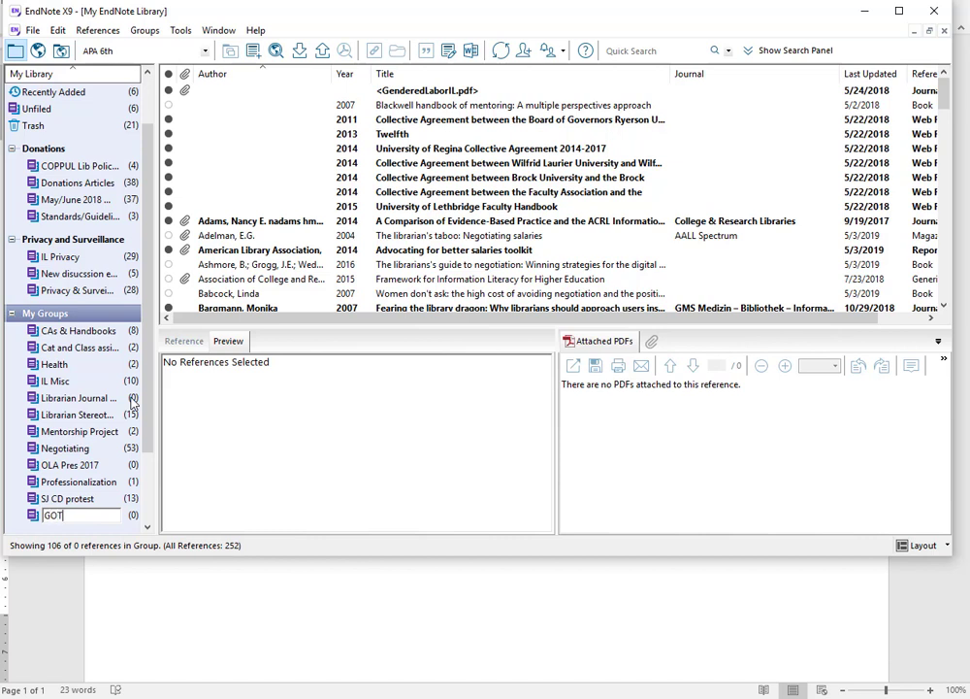
{"action": "key", "text": "Return"}
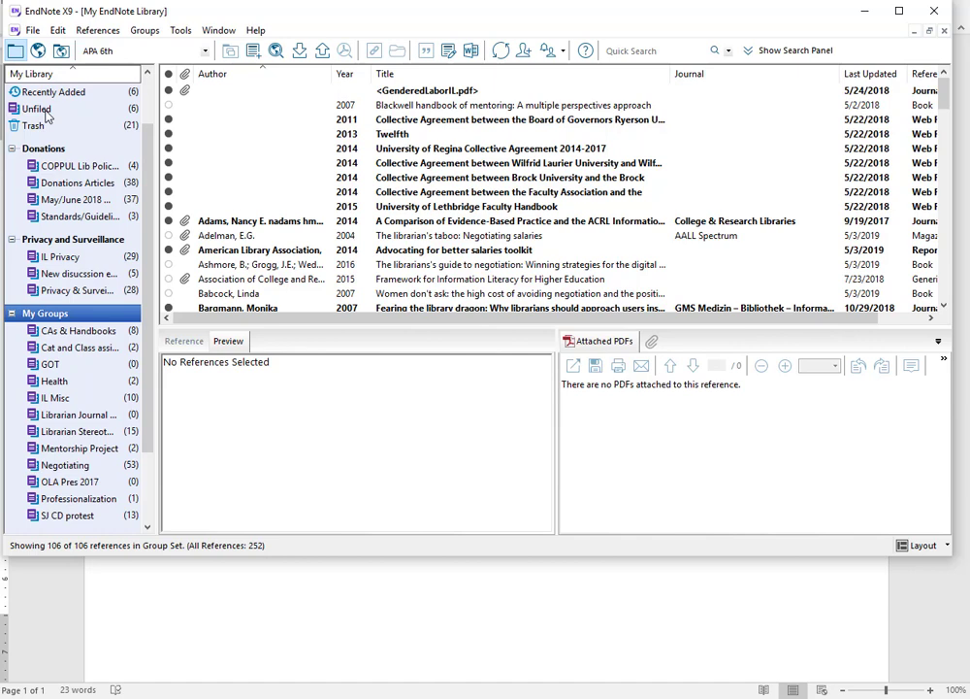
Add all three references in Imported References to the GOT group and open that group.
{"action": "left_click", "coordinate": [39, 108]}
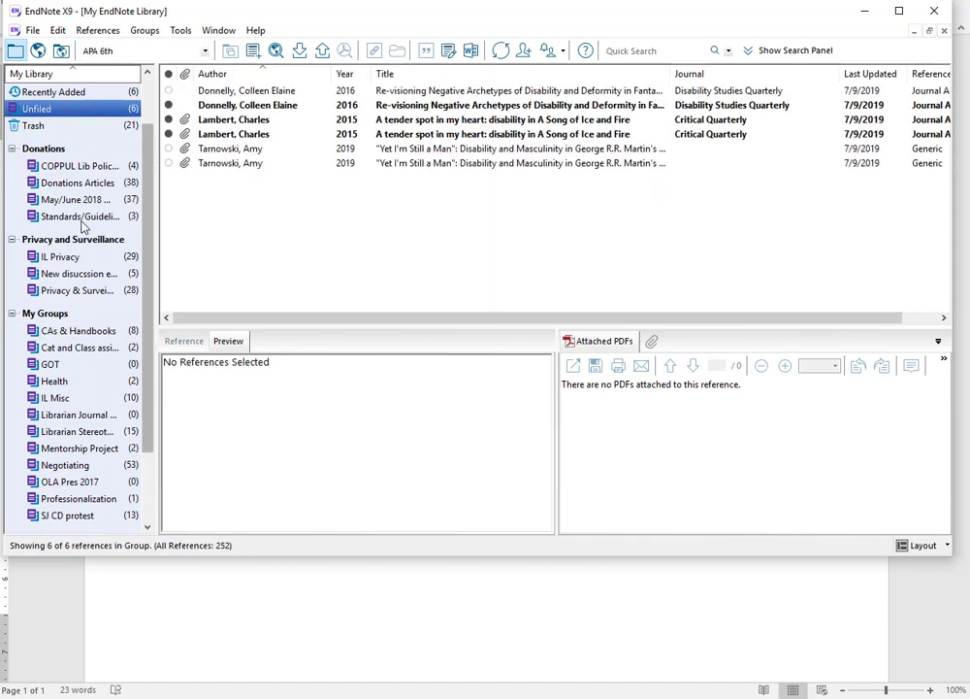
{"action": "scroll", "coordinate": [87, 195], "scroll_direction": "up", "scroll_amount": 1}
{"action": "left_click", "coordinate": [73, 110]}
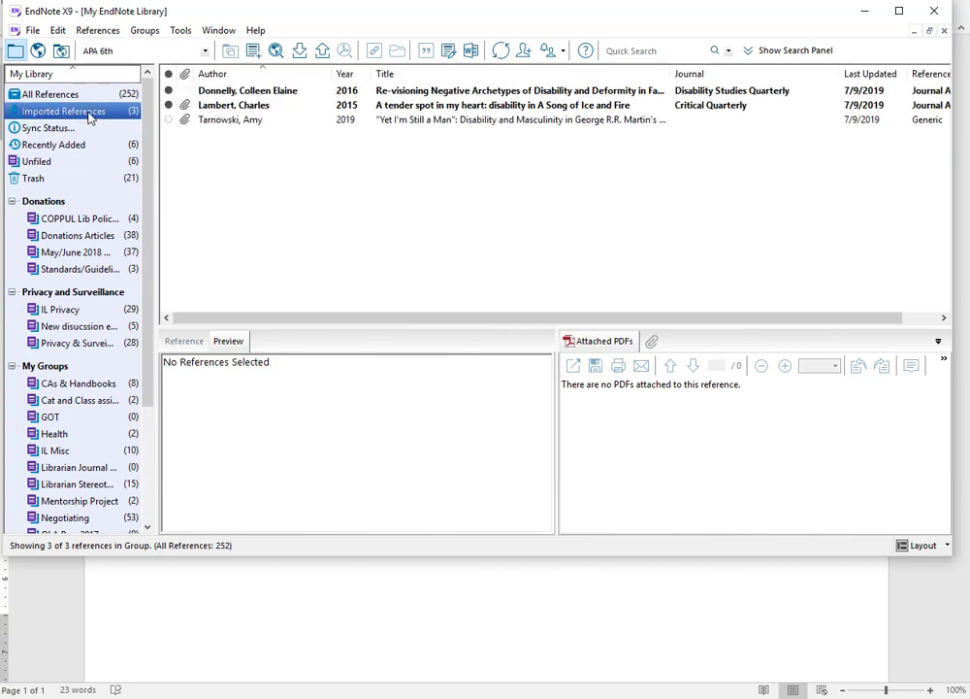
{"action": "left_click", "coordinate": [437, 92]}
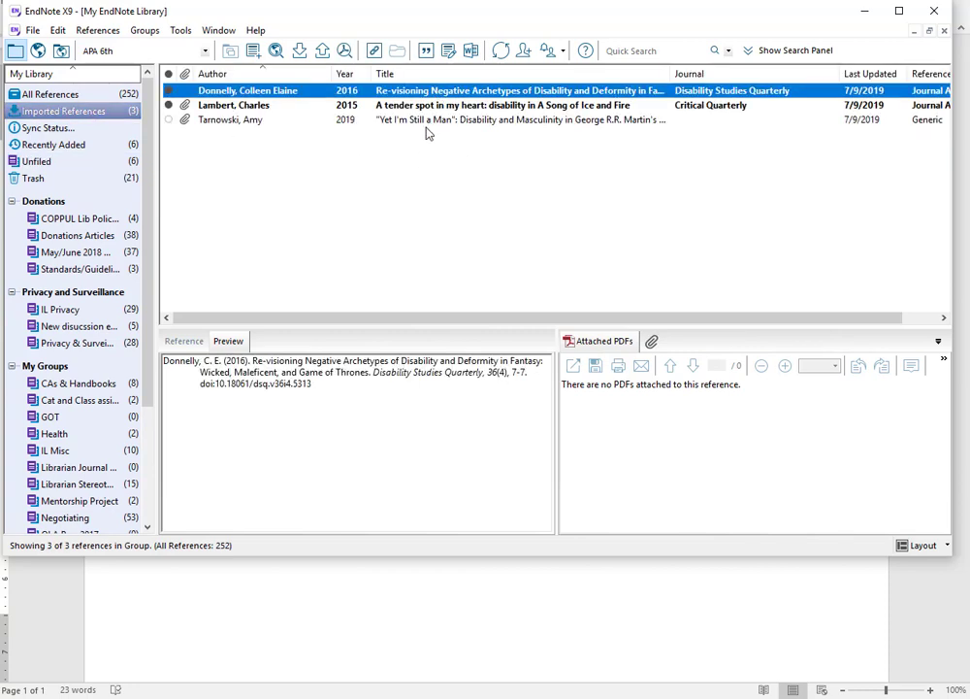
{"action": "left_click", "coordinate": [425, 122], "text": "shift"}
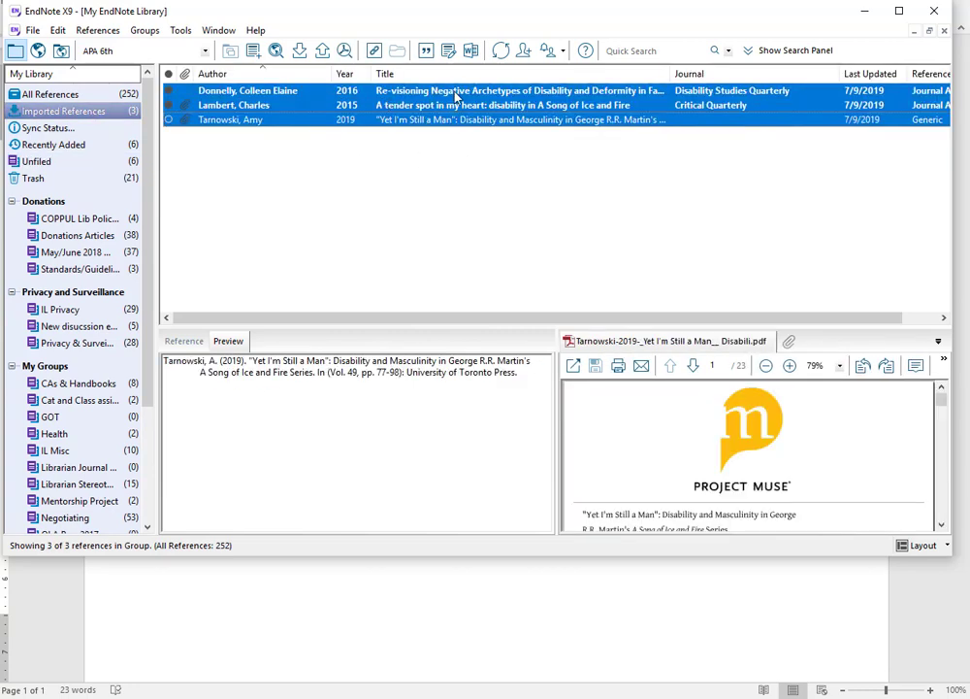
{"action": "left_click_drag", "start_coordinate": [434, 104], "coordinate": [56, 420]}
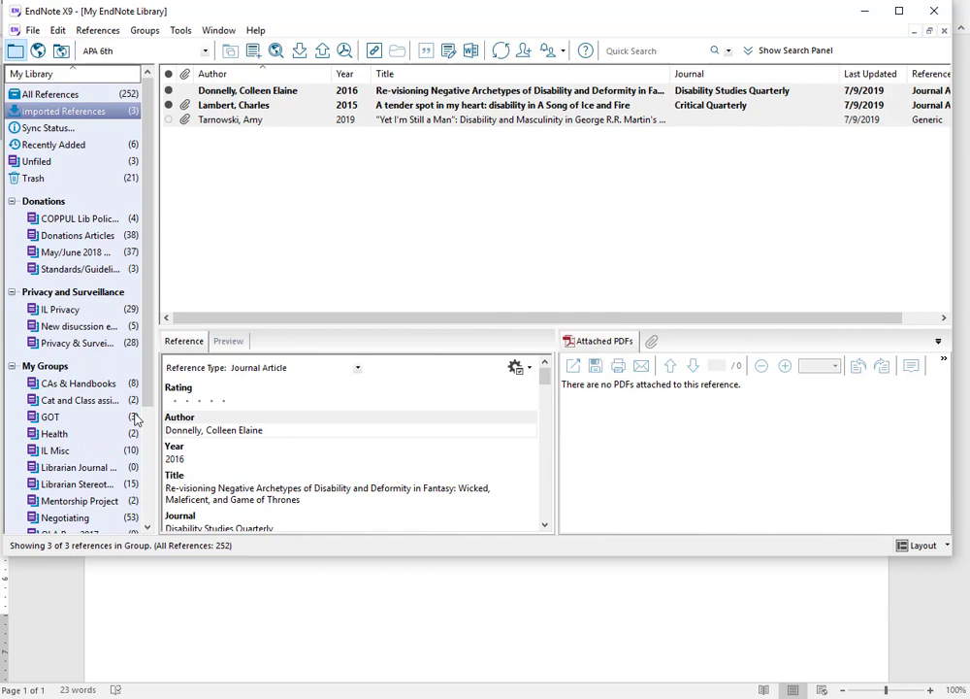
{"action": "left_click", "coordinate": [61, 417]}
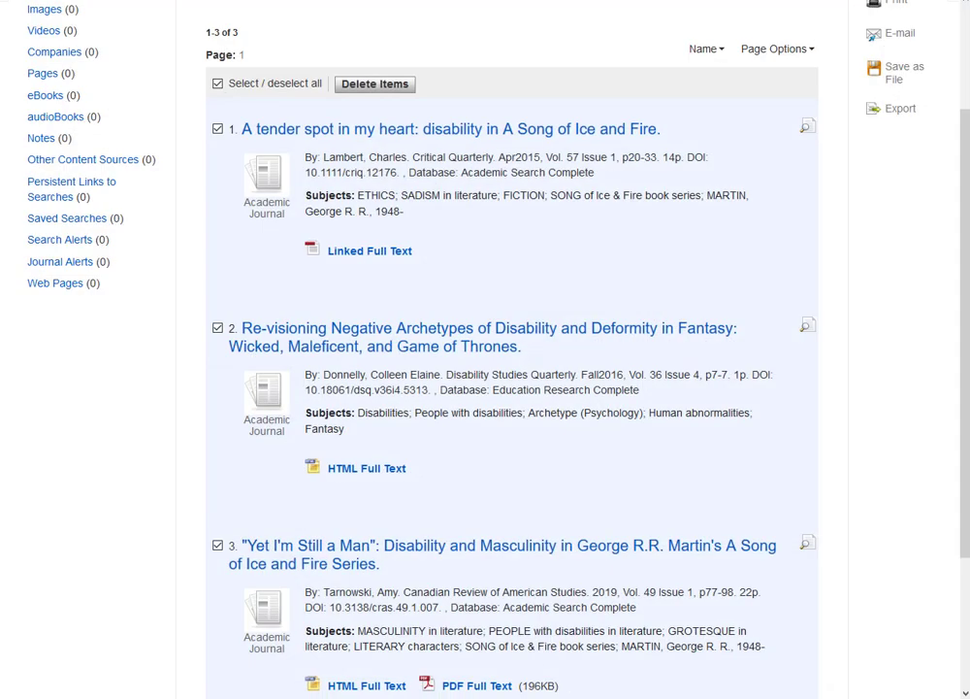
Switch to the University of Lethbridge Library site and search Summon for "game of thrones" and women, limited to Scholarly & Peer-Review.
{"action": "scroll", "coordinate": [551, 24], "scroll_direction": "up", "scroll_amount": 3}
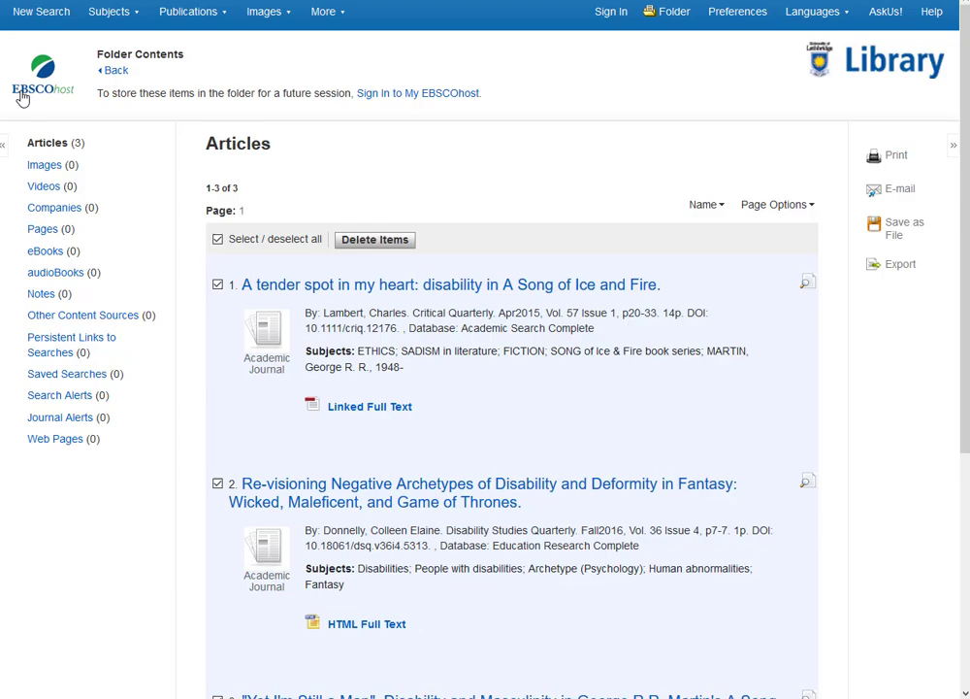
{"action": "key", "text": "ctrl+Tab"}
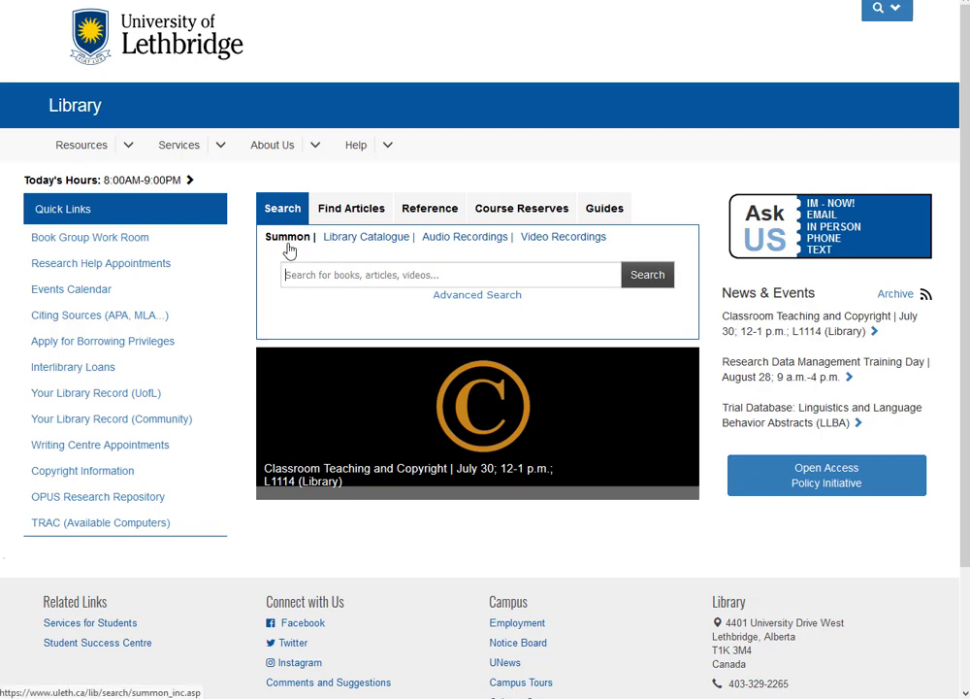
{"action": "type", "text": "\"game of t"}
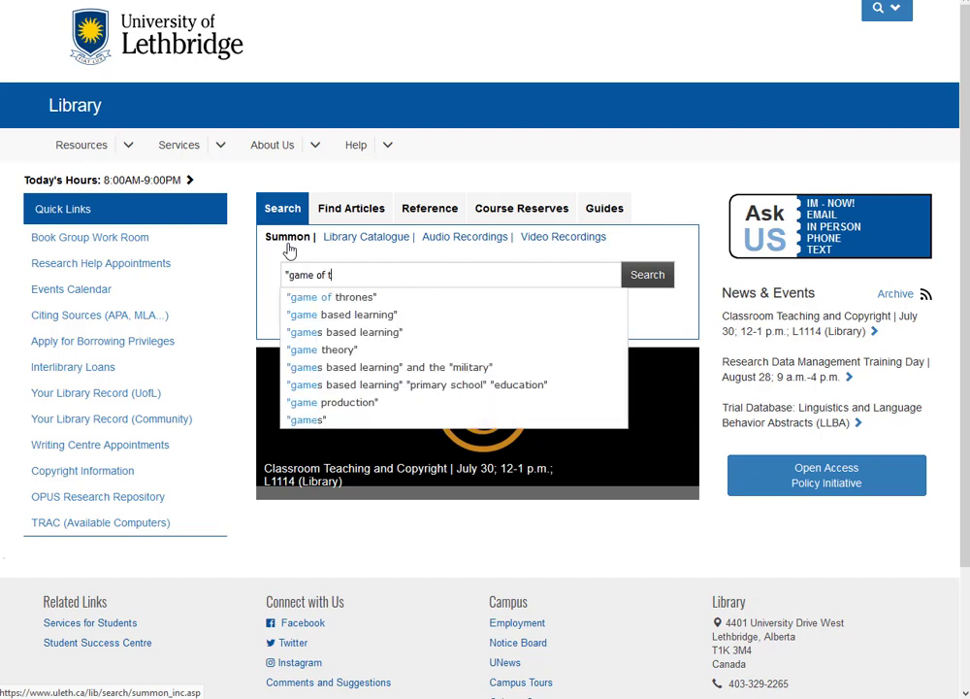
{"action": "type", "text": "hrones\" and women"}
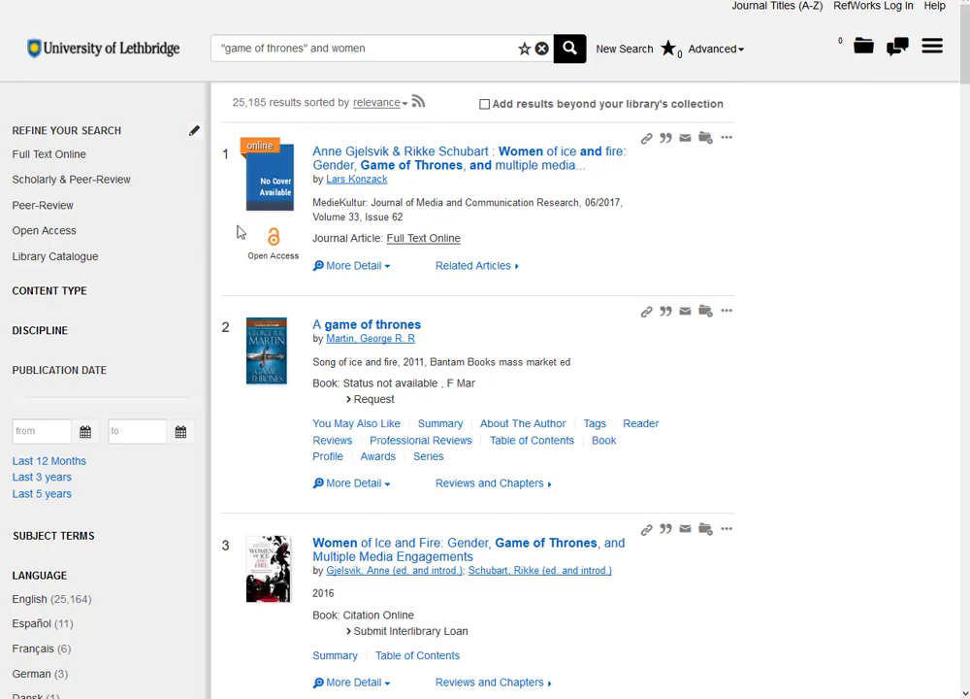
{"action": "left_click", "coordinate": [83, 184]}
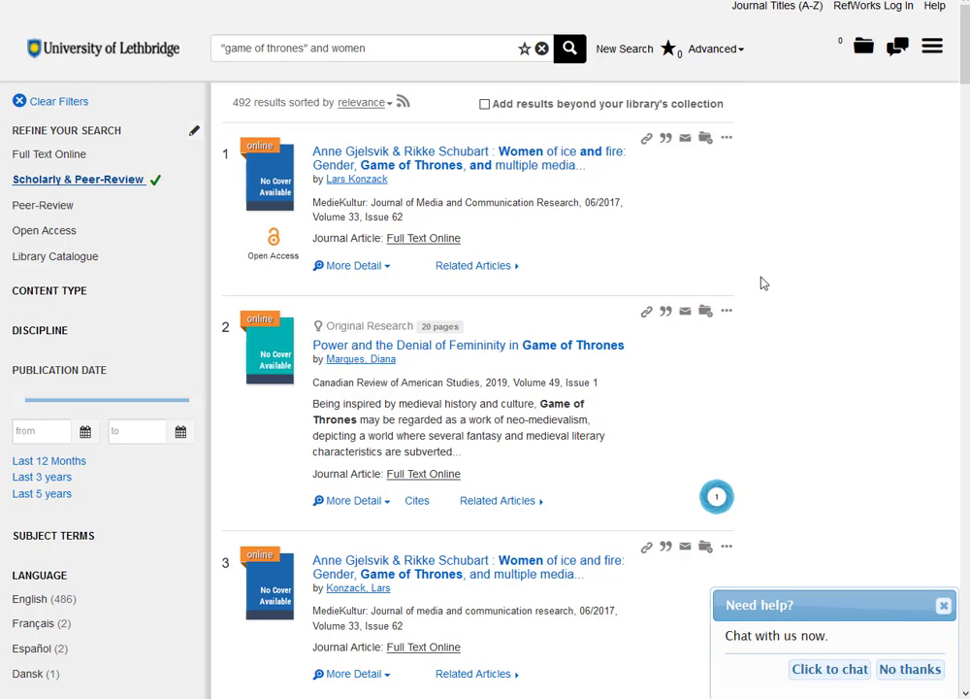
Save the first two search results to the temporary folder and export them to EndNote with ResearchSoft Direct Export Helper.
{"action": "left_click", "coordinate": [705, 139]}
{"action": "left_click", "coordinate": [706, 312]}
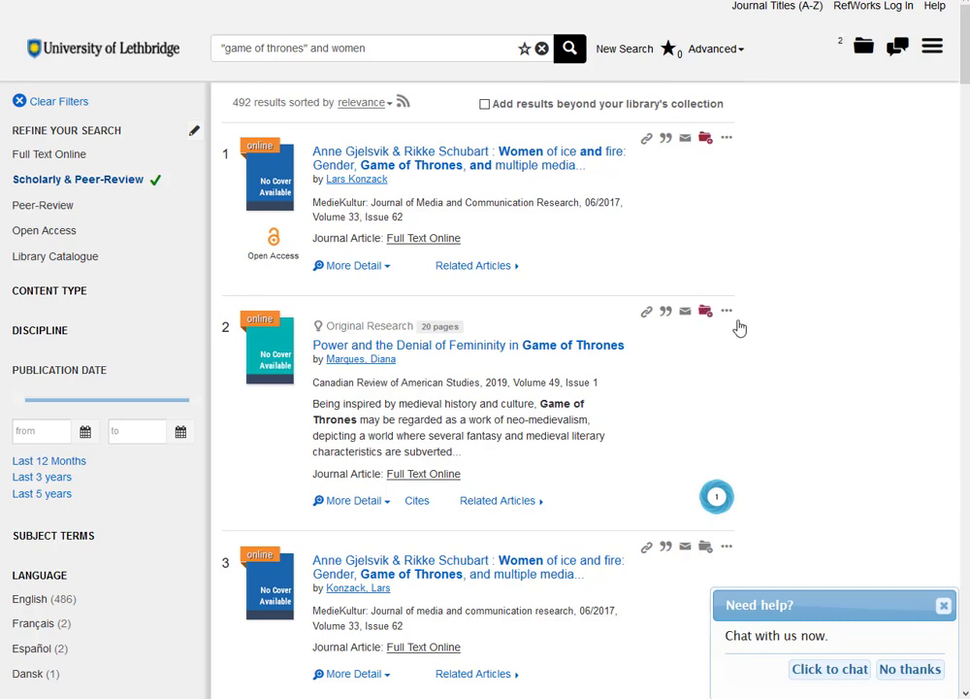
{"action": "left_click", "coordinate": [863, 46]}
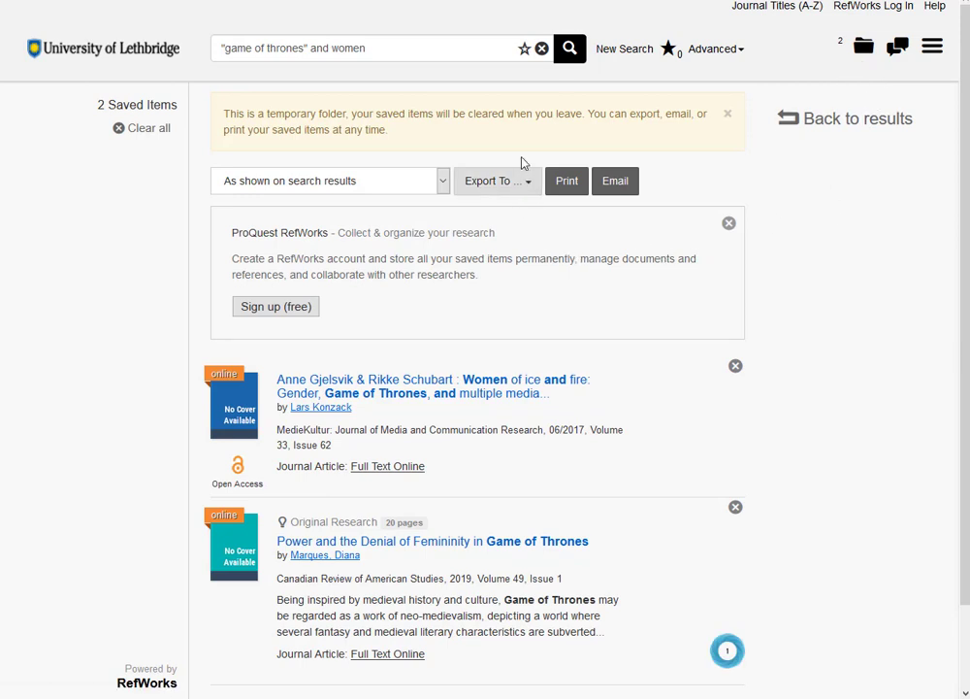
{"action": "left_click", "coordinate": [529, 185]}
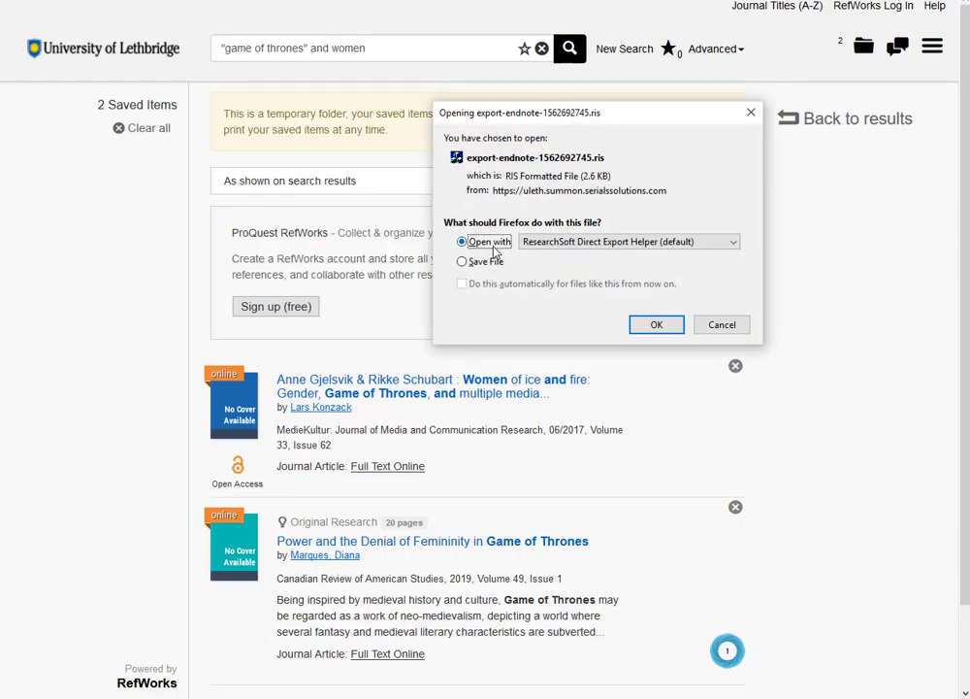
{"action": "left_click", "coordinate": [664, 330]}
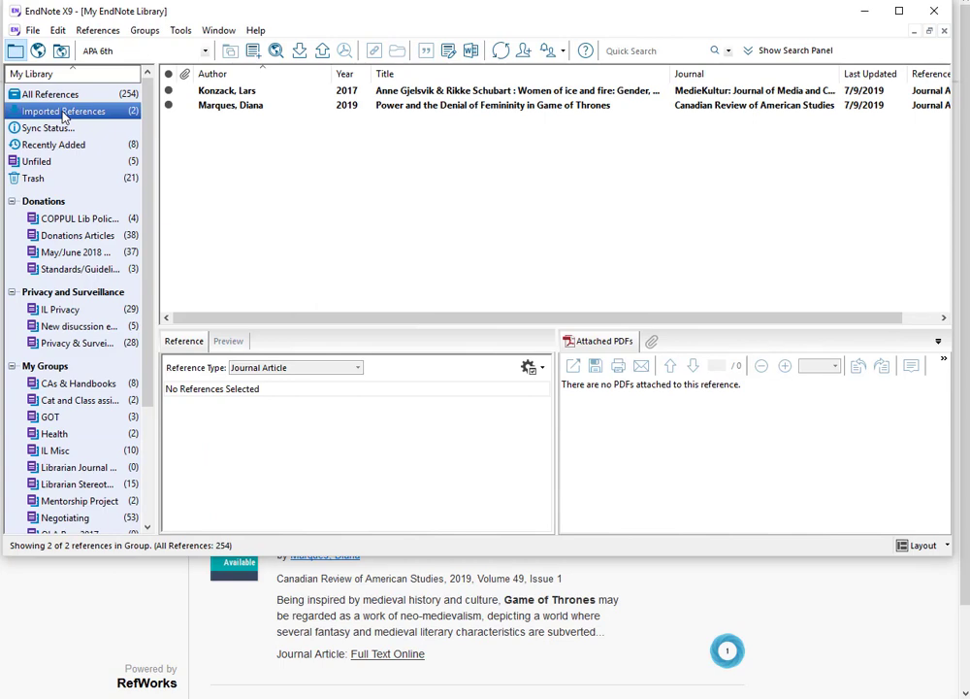
Find the full-text PDFs of the two newly imported references and add both references to the GOT group.
{"action": "left_click", "coordinate": [473, 92]}
{"action": "left_click", "coordinate": [477, 105], "text": "shift"}
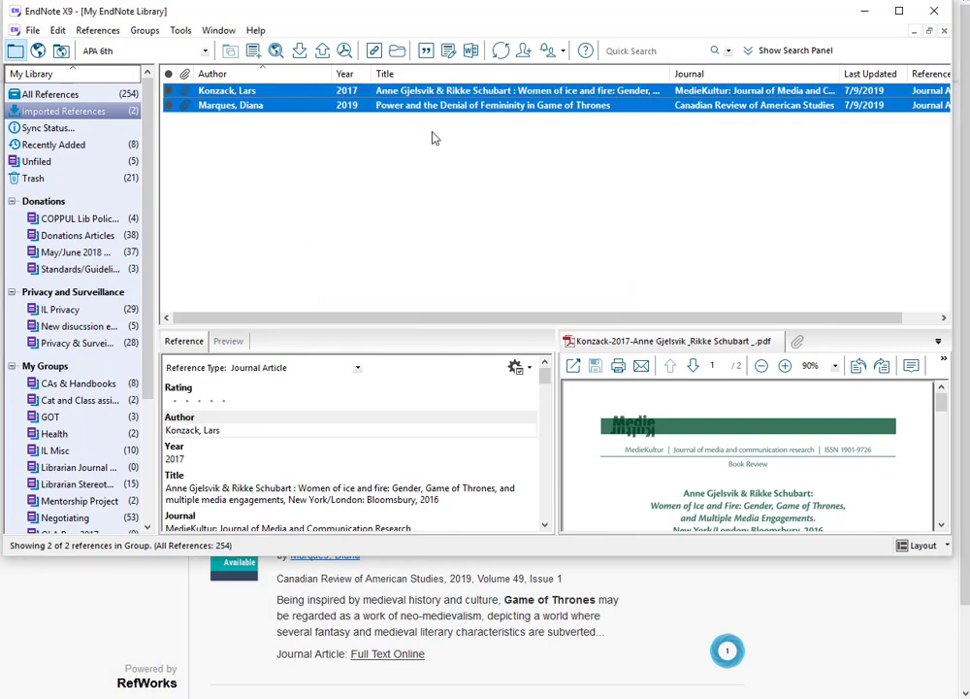
{"action": "left_click", "coordinate": [434, 138]}
{"action": "left_click", "coordinate": [440, 96]}
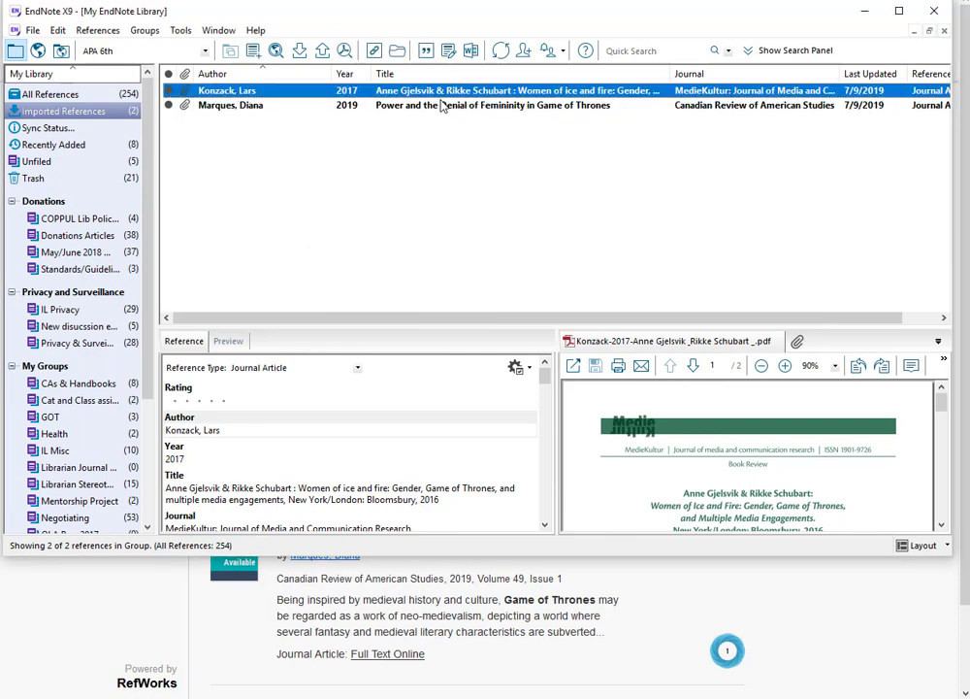
{"action": "left_click", "coordinate": [442, 105], "text": "shift"}
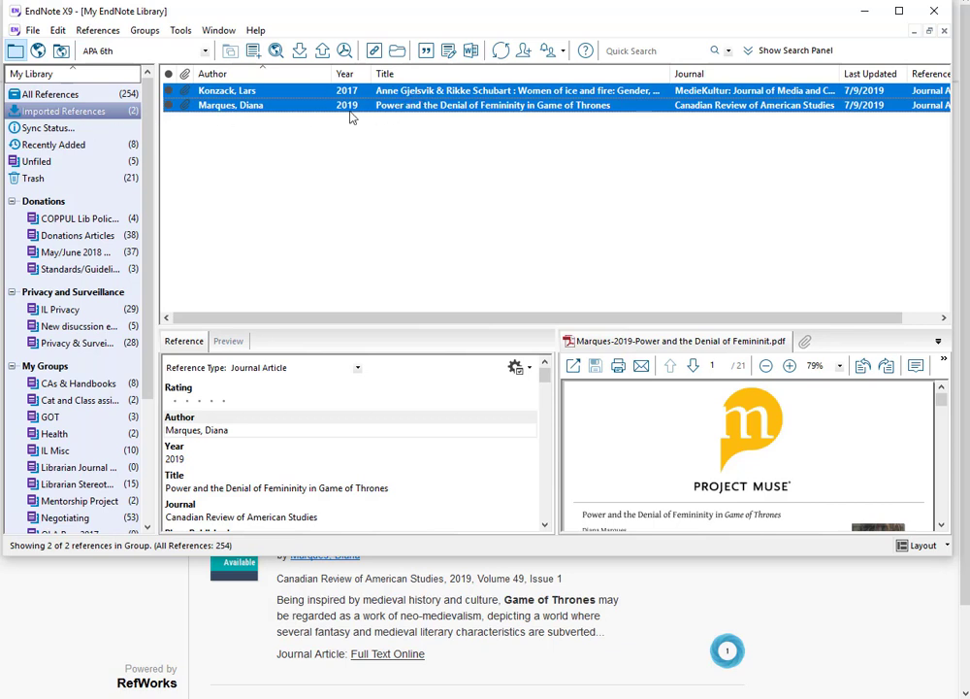
{"action": "left_click_drag", "start_coordinate": [51, 419], "coordinate": [51, 420]}
{"action": "left_click", "coordinate": [53, 420]}
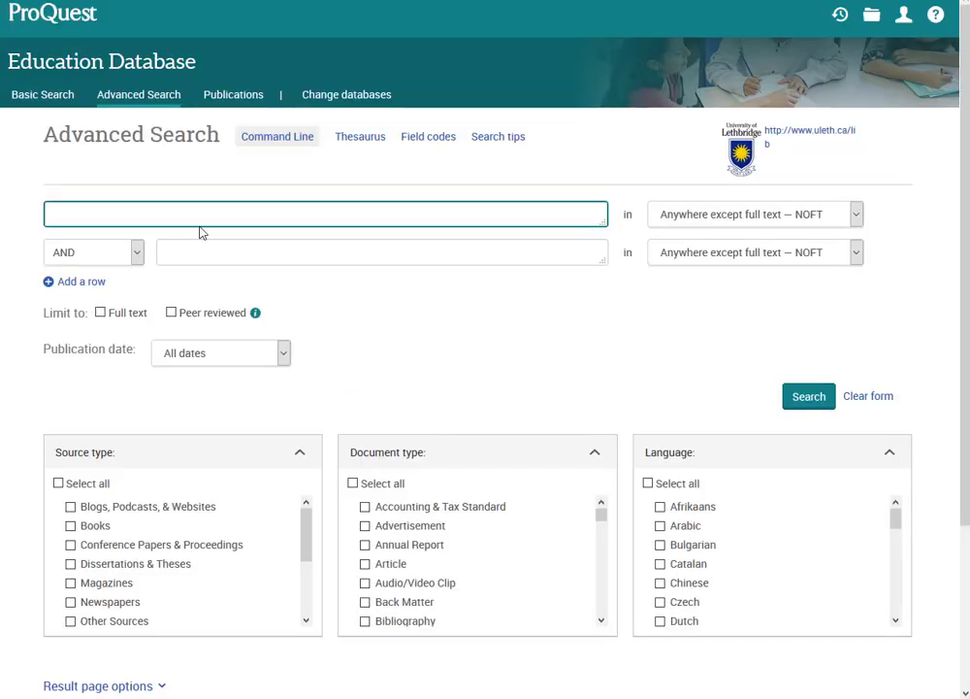
Search ProQuest's Education Database for game of thrones and export the first scholarly journal result to EndNote in RIS format.
{"action": "type", "text": "game of thrones"}
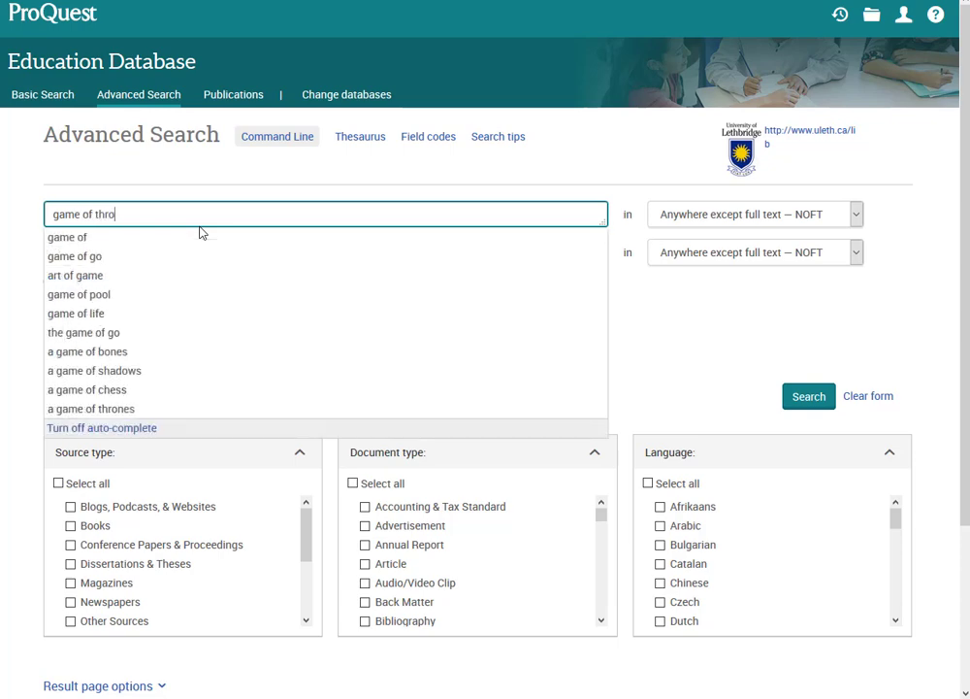
{"action": "key", "text": "Return"}
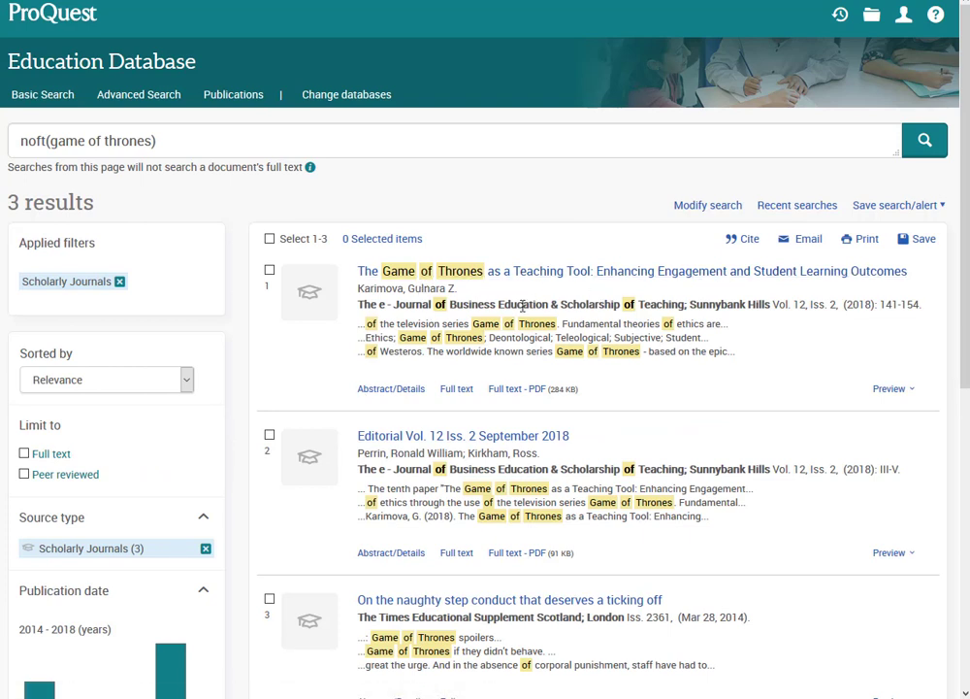
{"action": "left_click", "coordinate": [269, 273]}
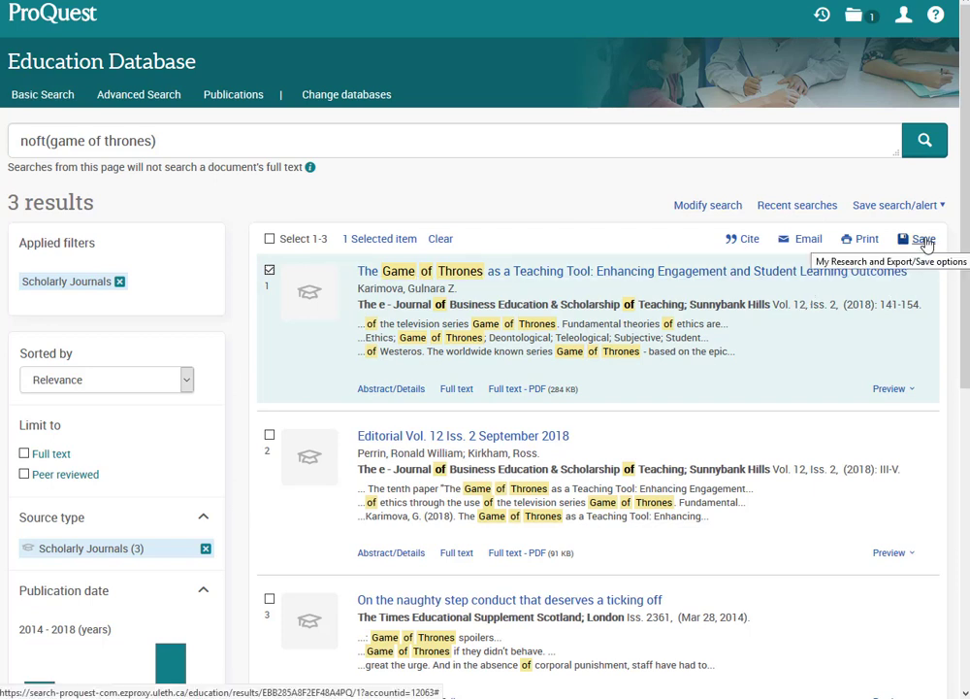
{"action": "left_click", "coordinate": [924, 240]}
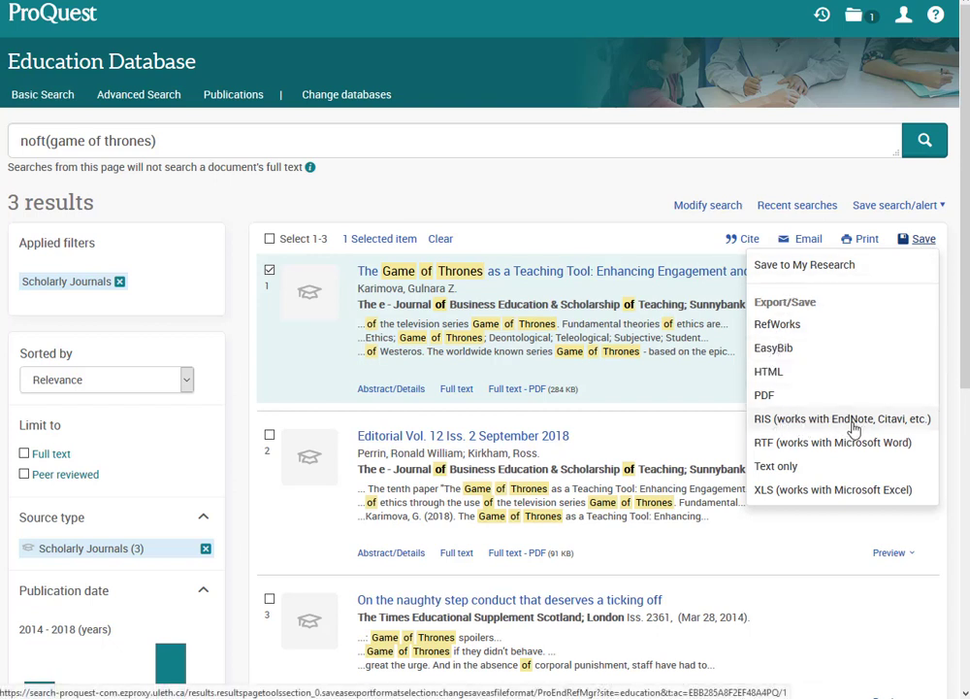
{"action": "left_click", "coordinate": [797, 422]}
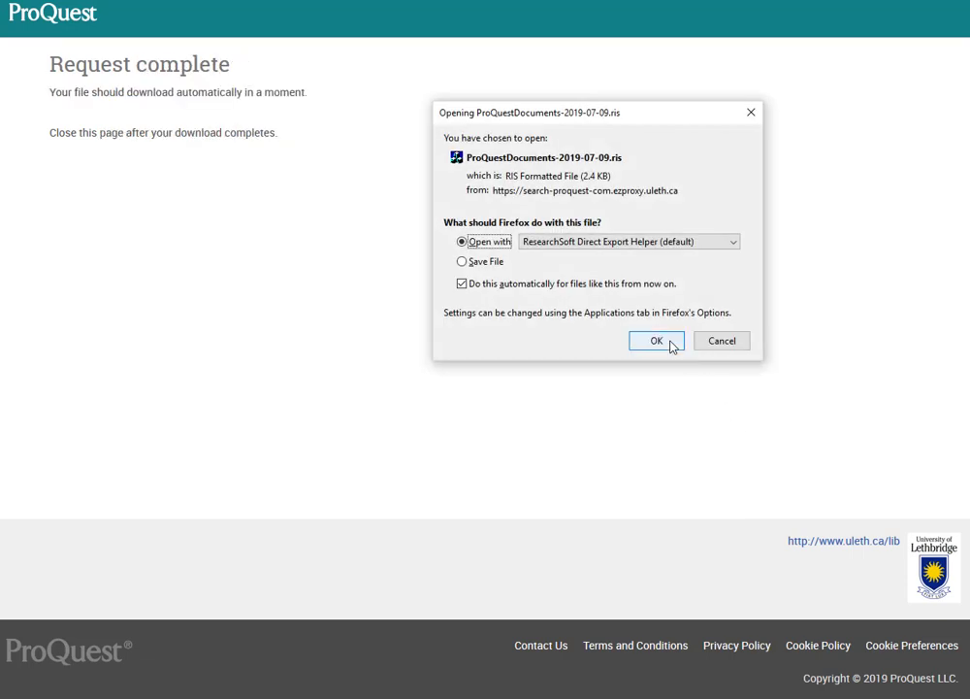
{"action": "left_click", "coordinate": [669, 347]}
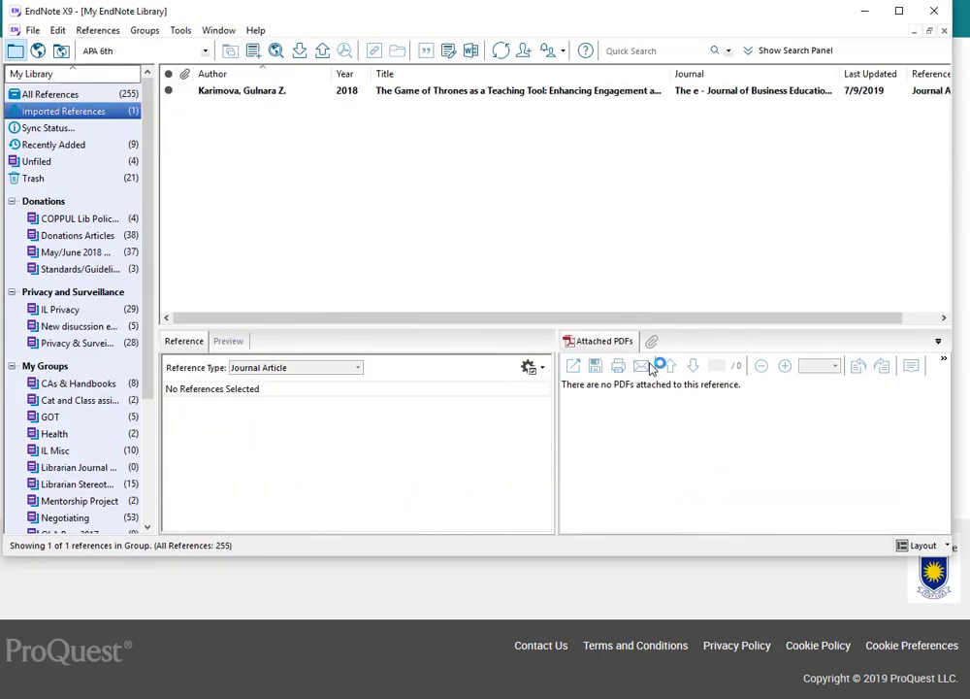
Add the imported reference "The Game of Thrones as a Teaching Tool" to the GOT group and open the group.
{"action": "left_click", "coordinate": [480, 93]}
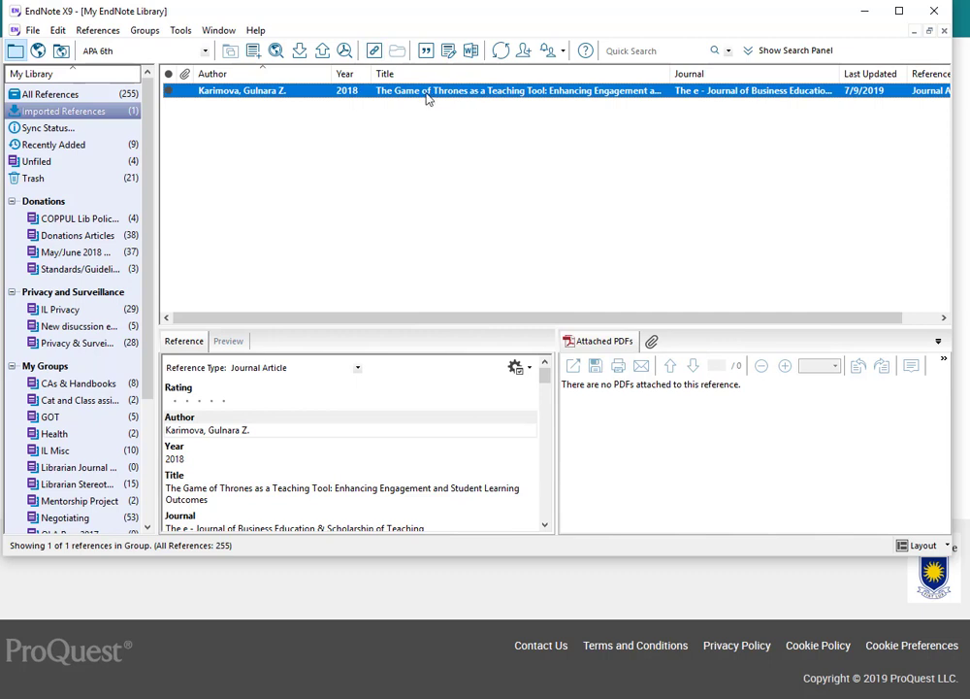
{"action": "left_click_drag", "start_coordinate": [334, 145], "coordinate": [53, 419]}
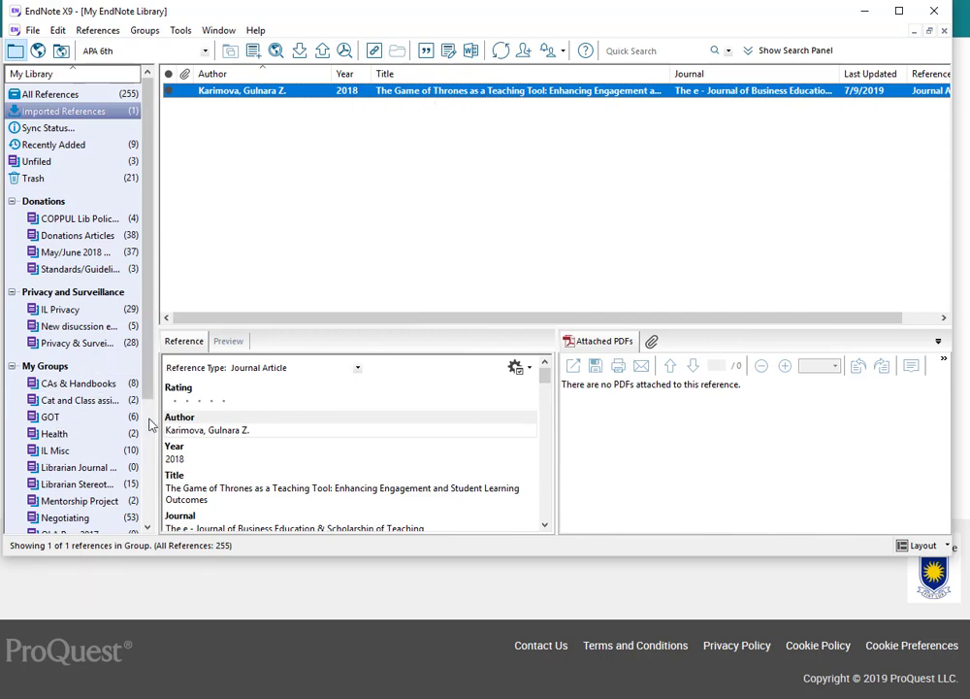
{"action": "left_click", "coordinate": [49, 417]}
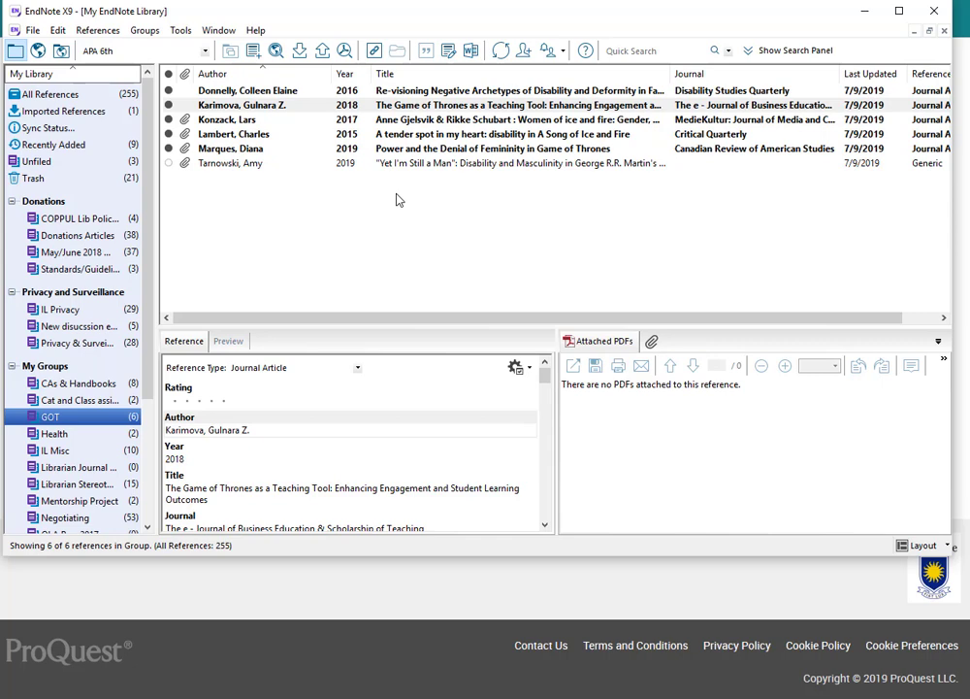
Switch to the Word document and enclose "extent considered unhealthy by their partners" in quotation marks.
{"action": "left_click", "coordinate": [864, 11]}
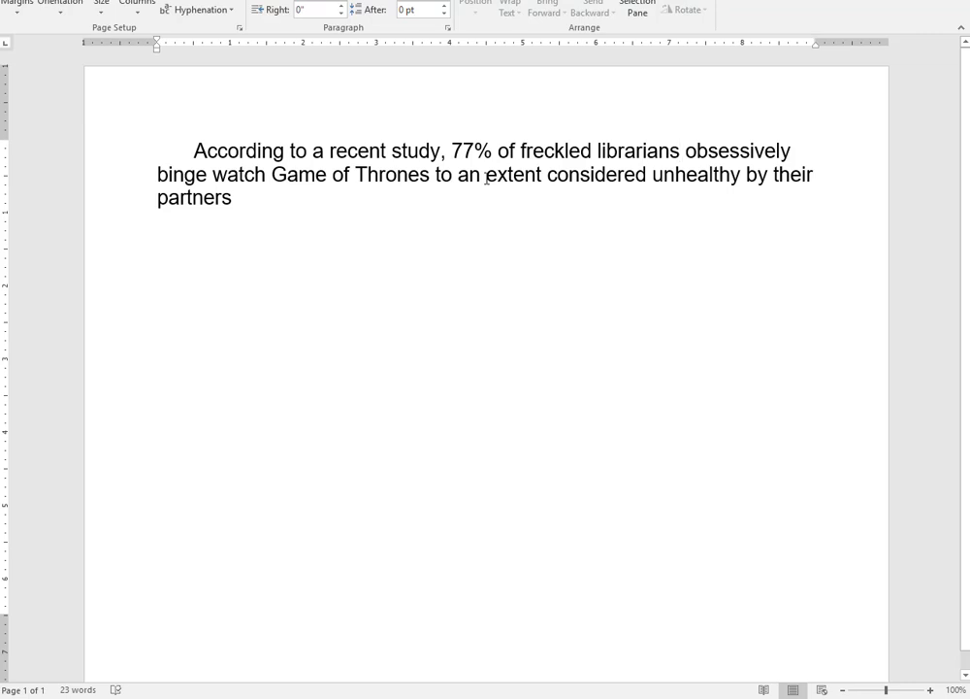
{"action": "type", "text": "\""}
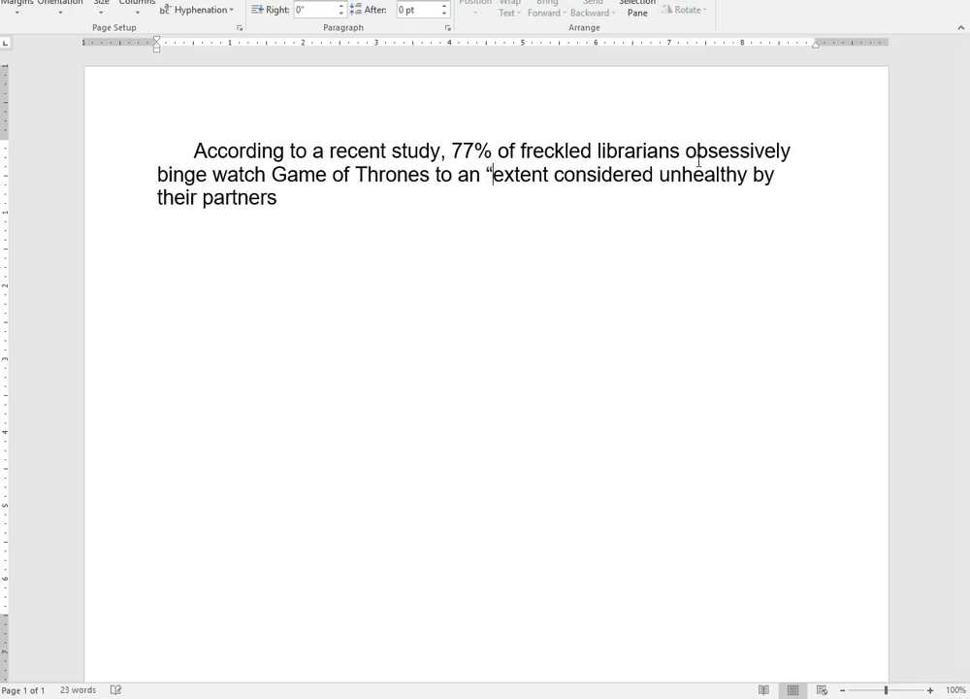
{"action": "left_click", "coordinate": [285, 203]}
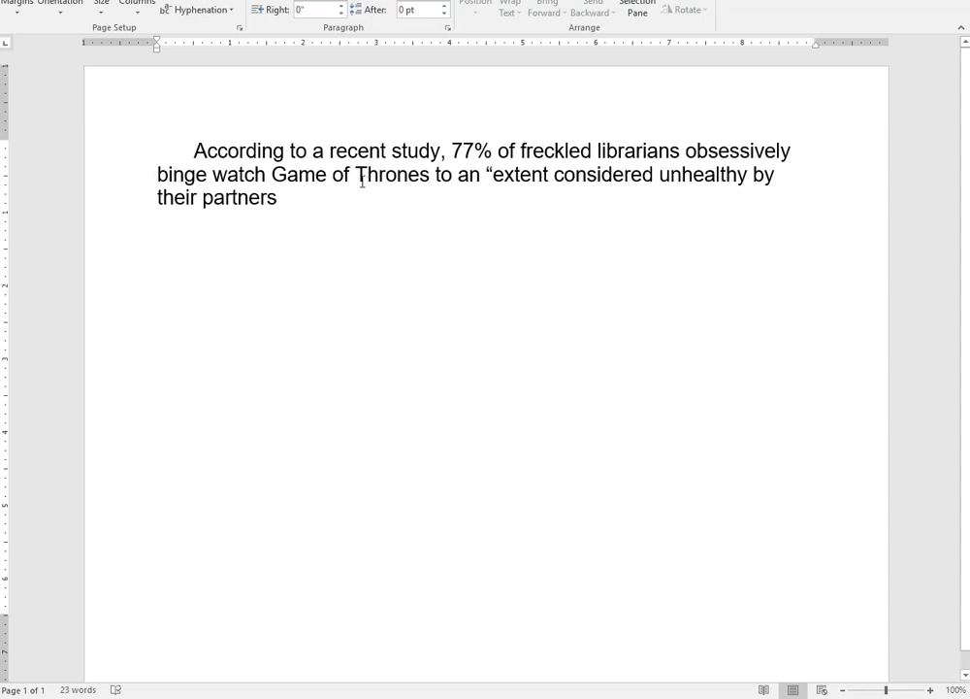
{"action": "type", "text": "\""}
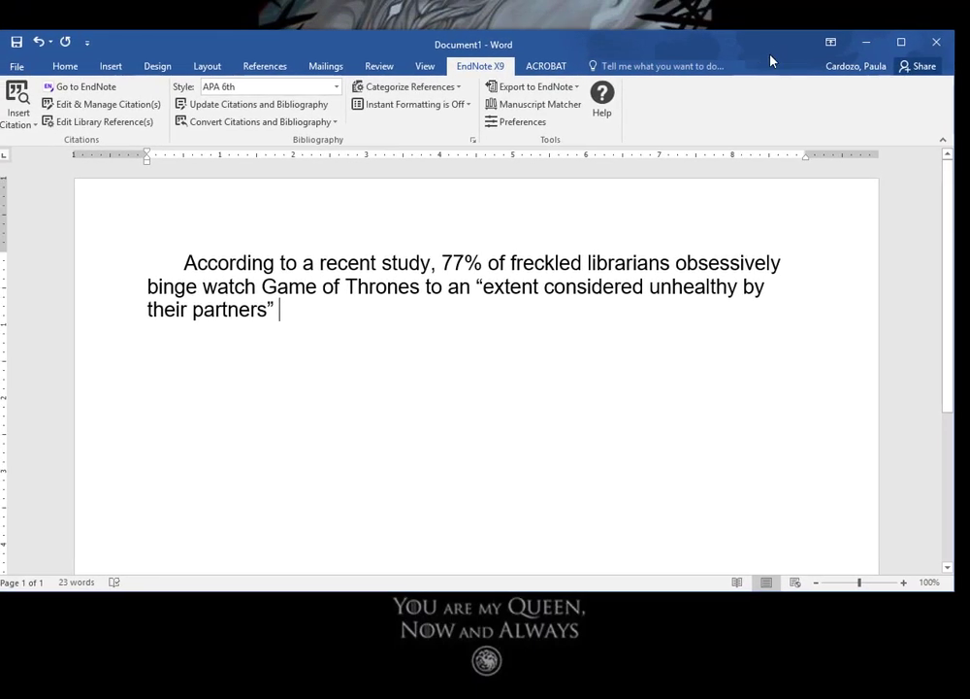
Search the EndNote library for game of thrones and insert a citation for "The Game of Thrones as a Teaching Tool" after the quotation.
{"action": "left_click", "coordinate": [21, 123]}
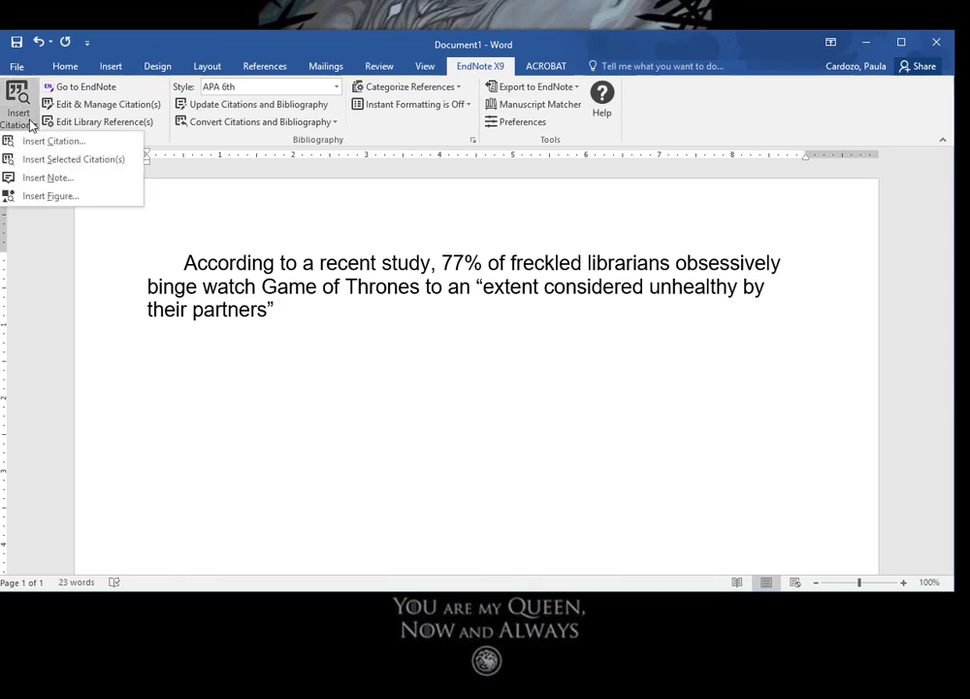
{"action": "left_click", "coordinate": [62, 146]}
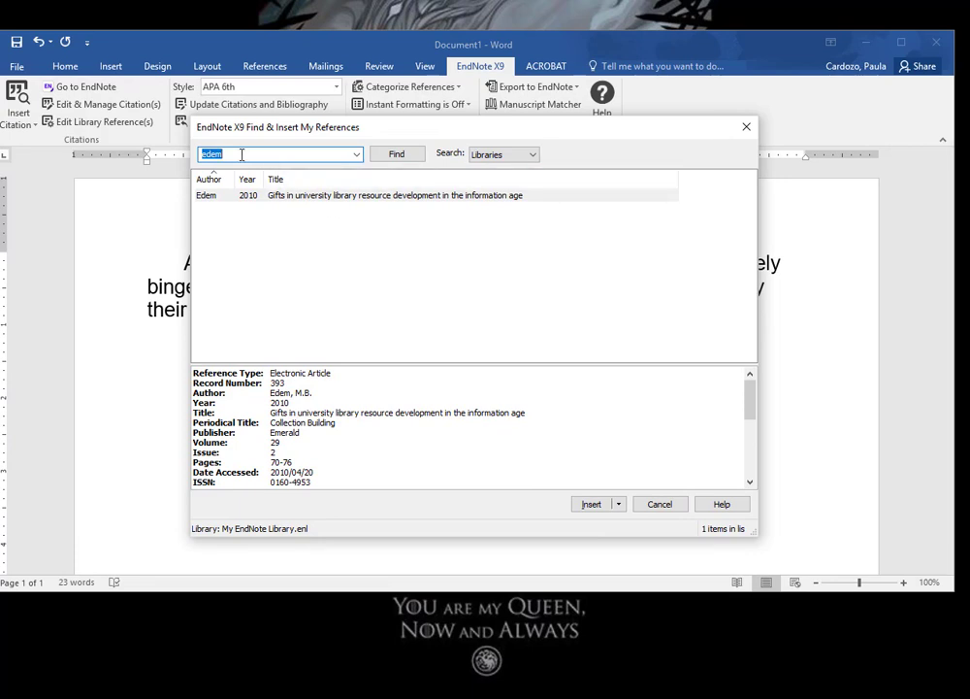
{"action": "key", "text": "BackSpace"}
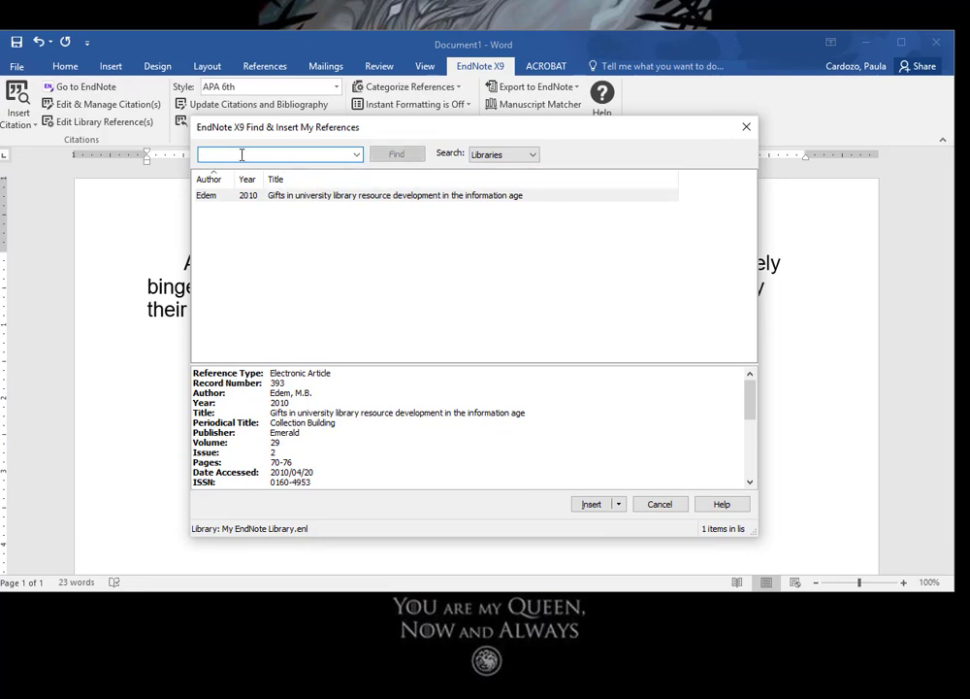
{"action": "type", "text": "game of thrones"}
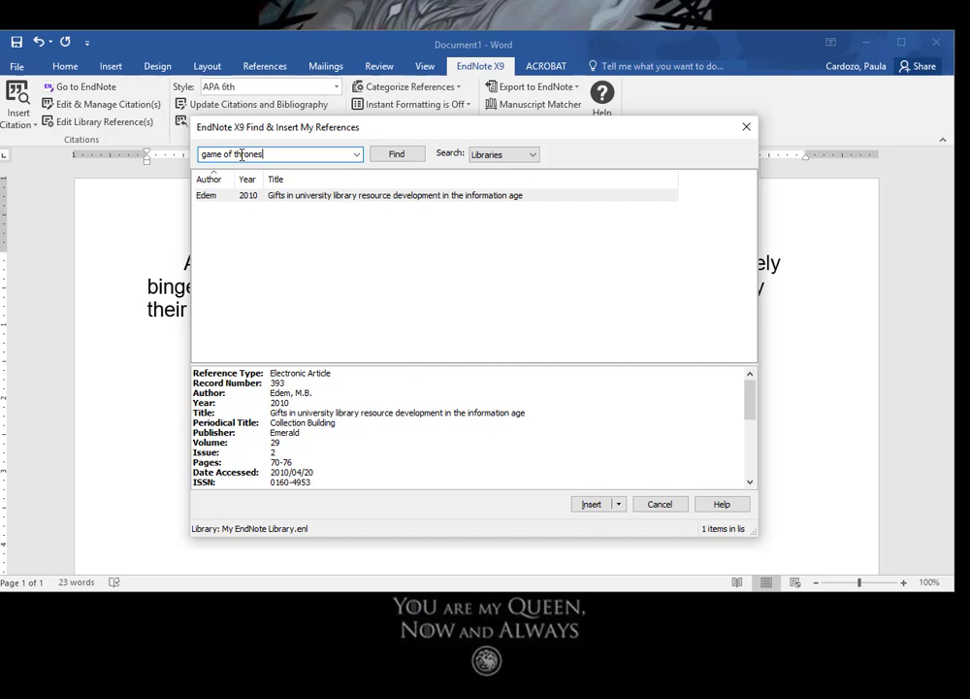
{"action": "key", "text": "Return"}
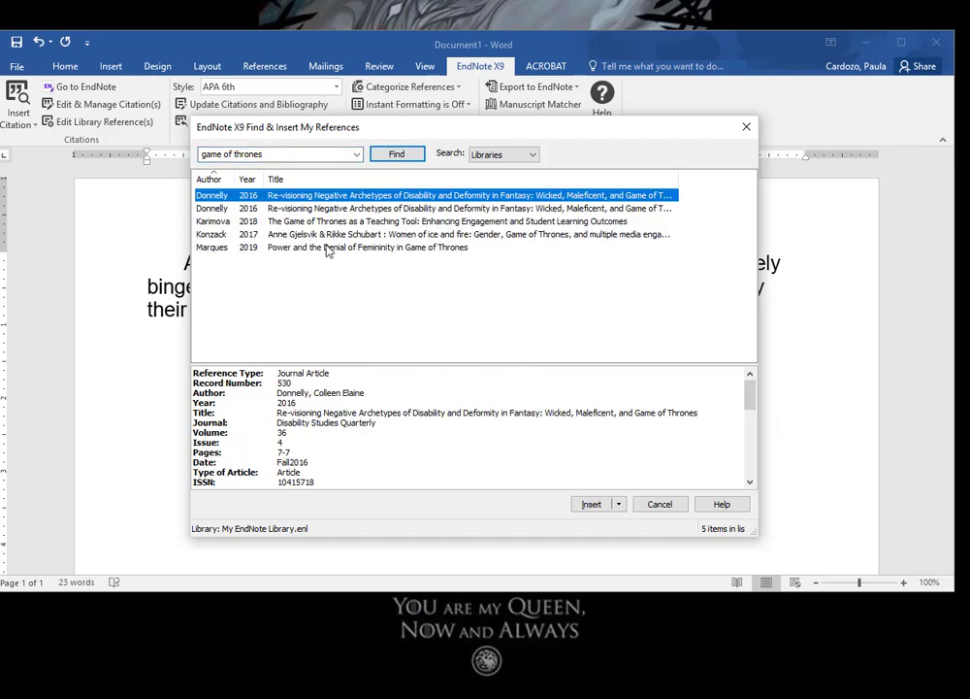
{"action": "left_click", "coordinate": [314, 223]}
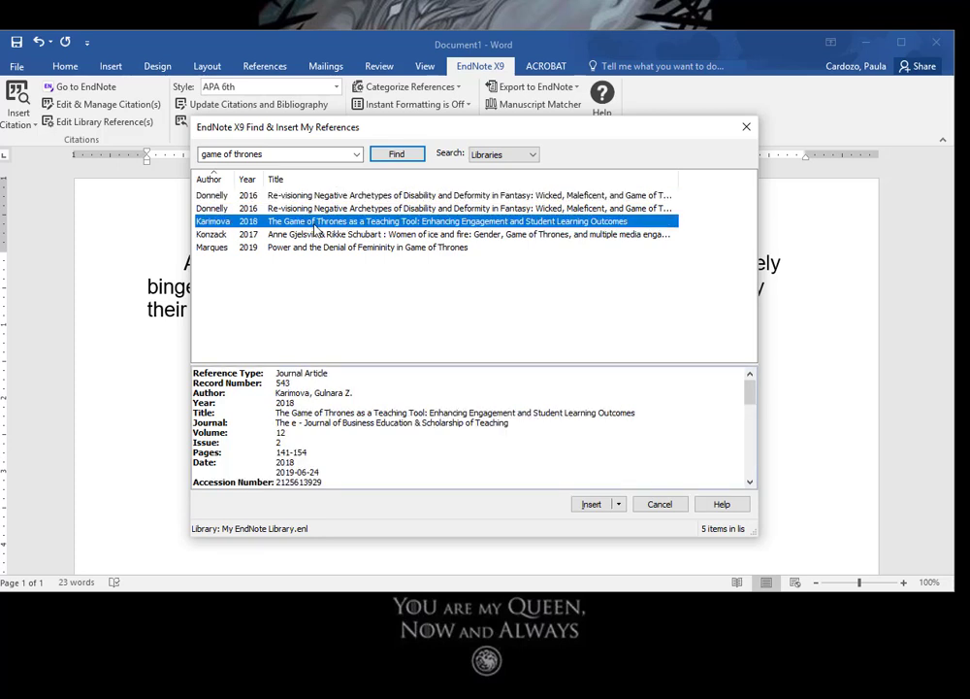
{"action": "left_click", "coordinate": [592, 504]}
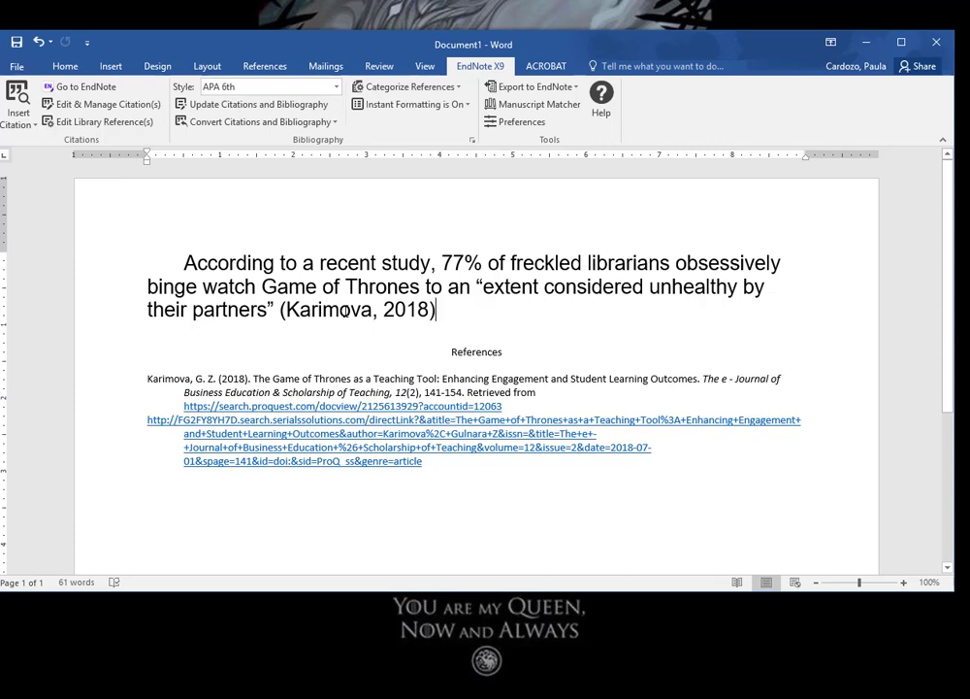
Add page 279 to the citation after "unhealthy by their partners" and end the sentence with a period.
{"action": "left_click", "coordinate": [345, 312]}
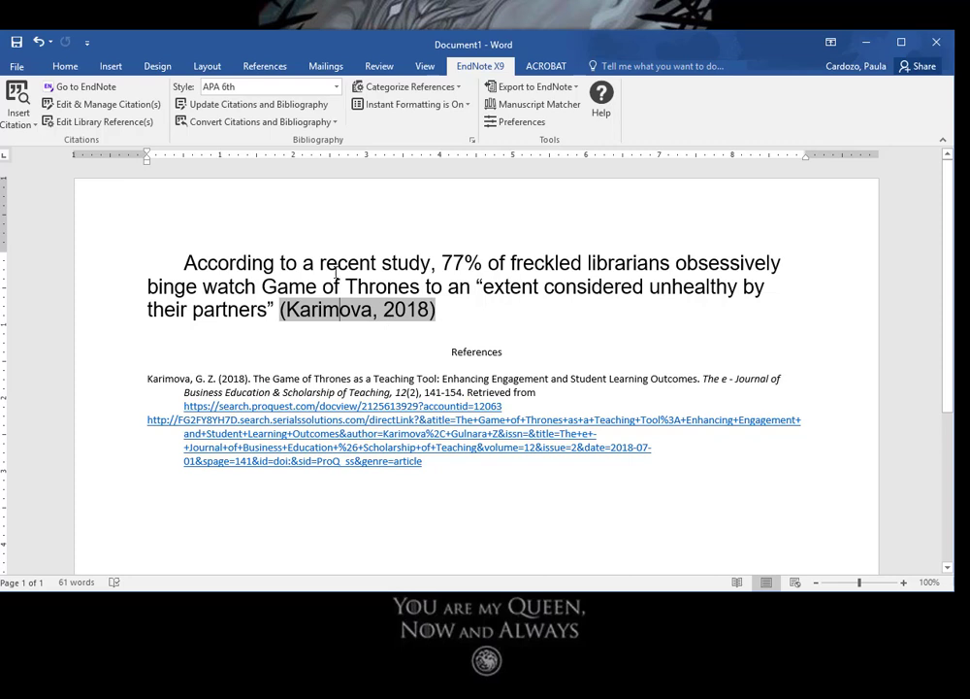
{"action": "left_click", "coordinate": [91, 109]}
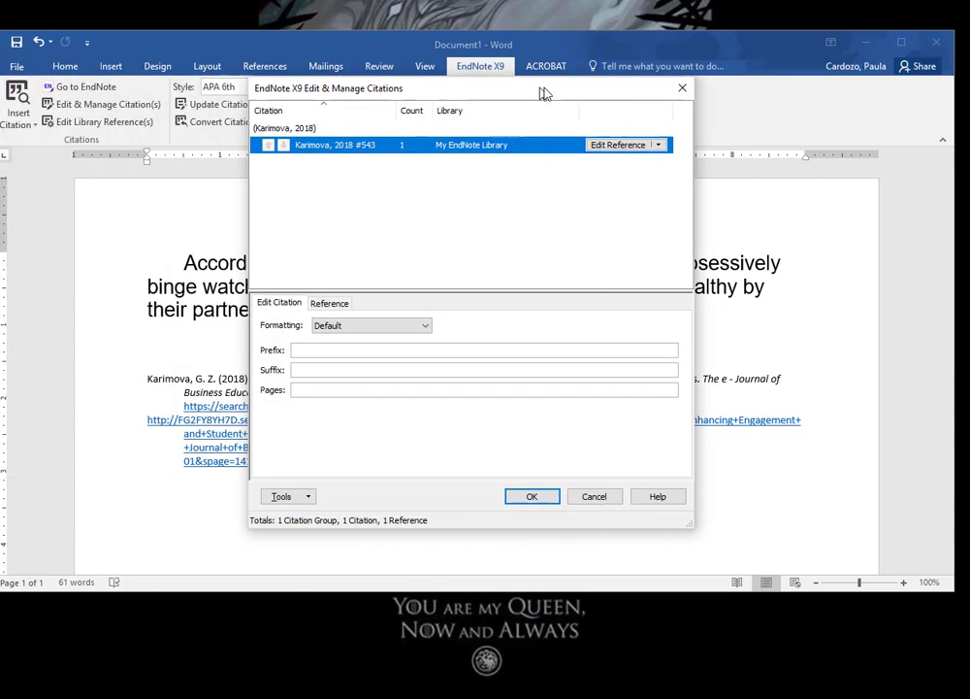
{"action": "left_click", "coordinate": [333, 390]}
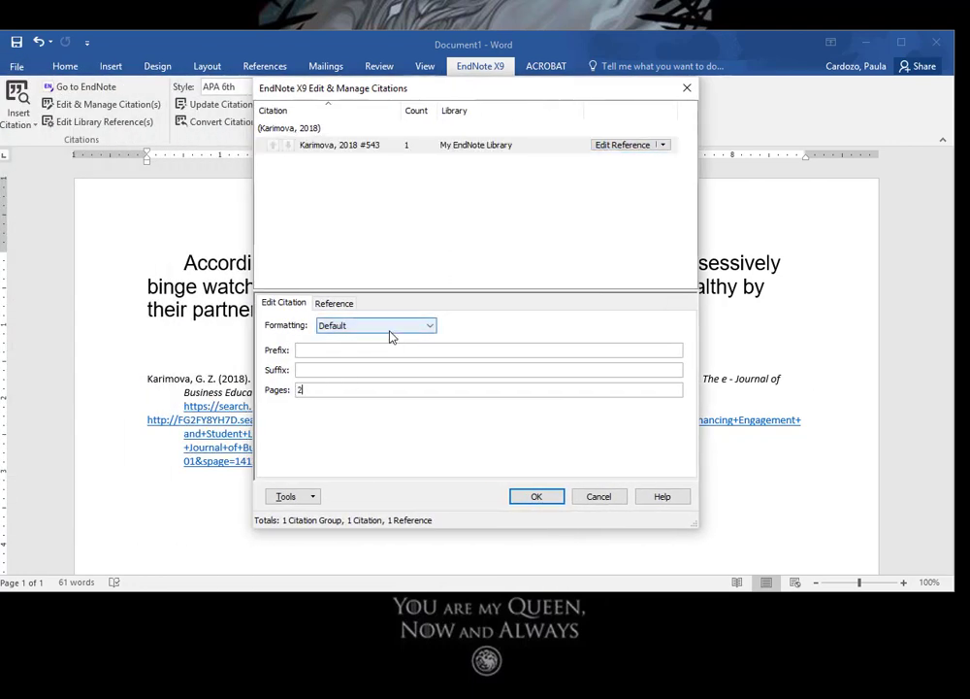
{"action": "left_click", "coordinate": [521, 501]}
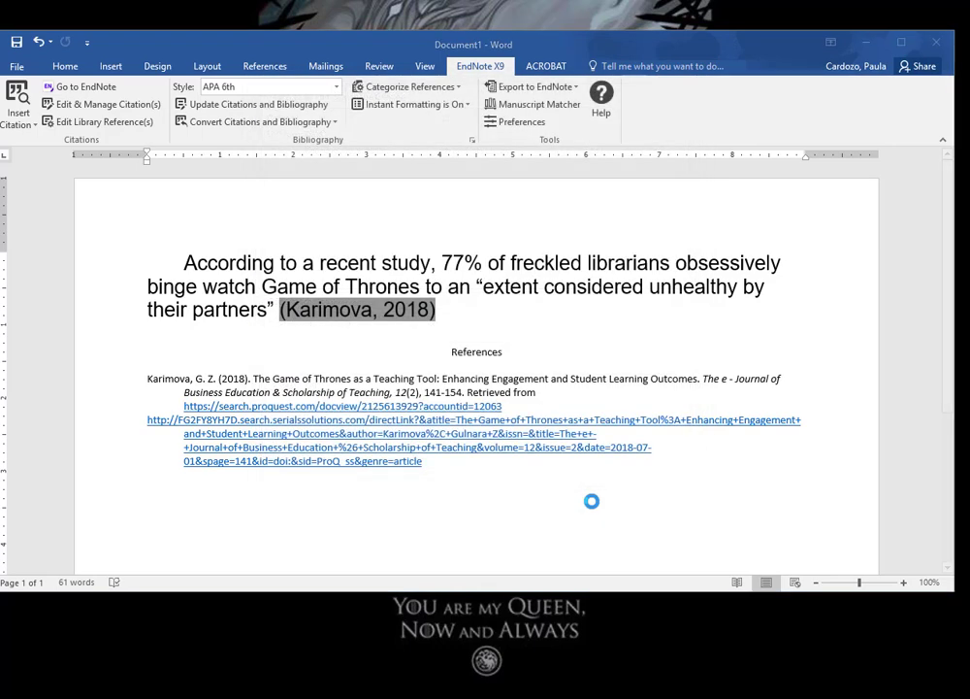
{"action": "left_click", "coordinate": [531, 314]}
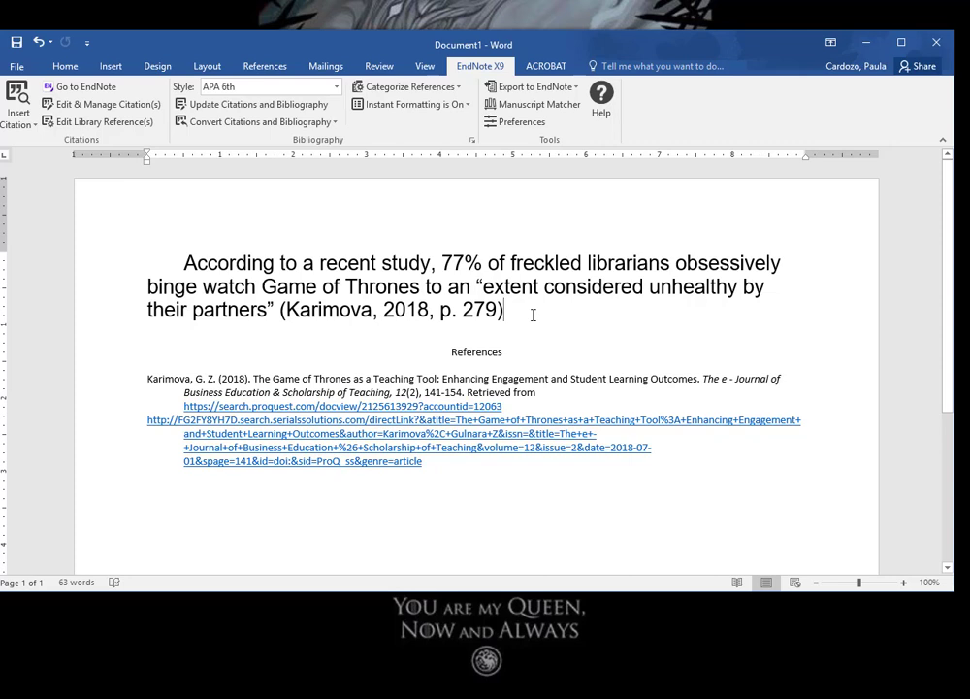
{"action": "type", "text": "."}
Start a new paragraph with the author's surname followed by "(2018) claims that Game of Thrones is the best show on TV, until the 8th season".
{"action": "key", "text": "Return"}
{"action": "key", "text": "Return"}
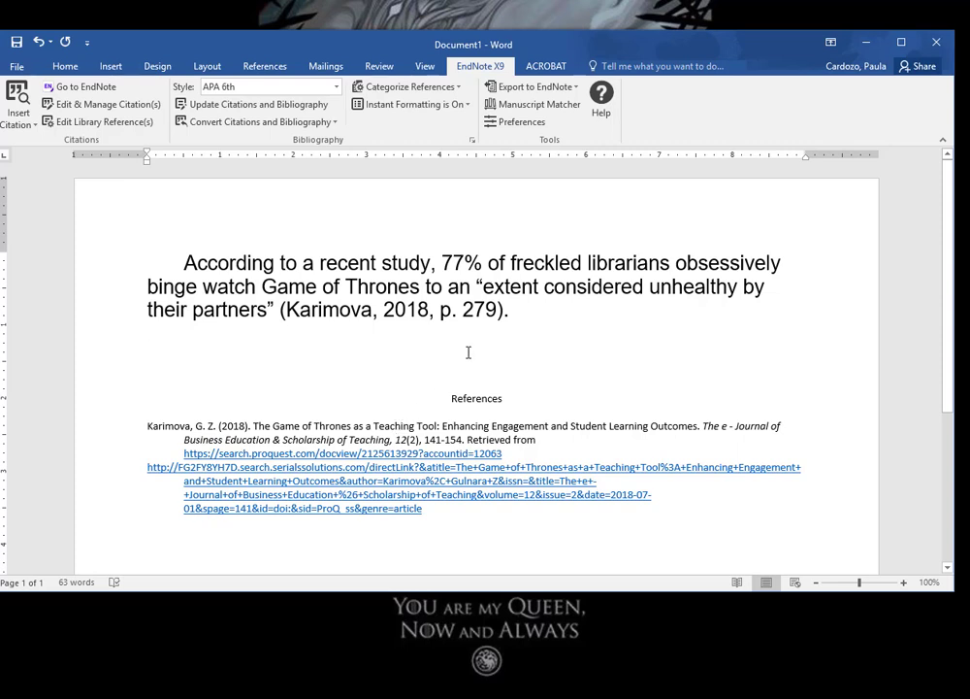
{"action": "type", "text": "Cardozo "}
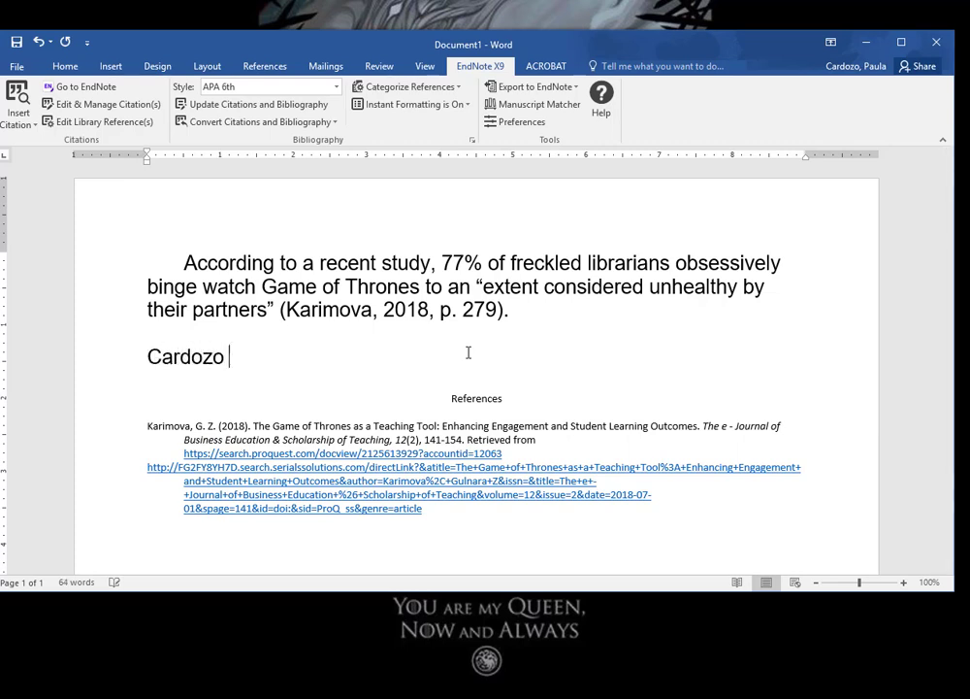
{"action": "type", "text": "(2018)"}
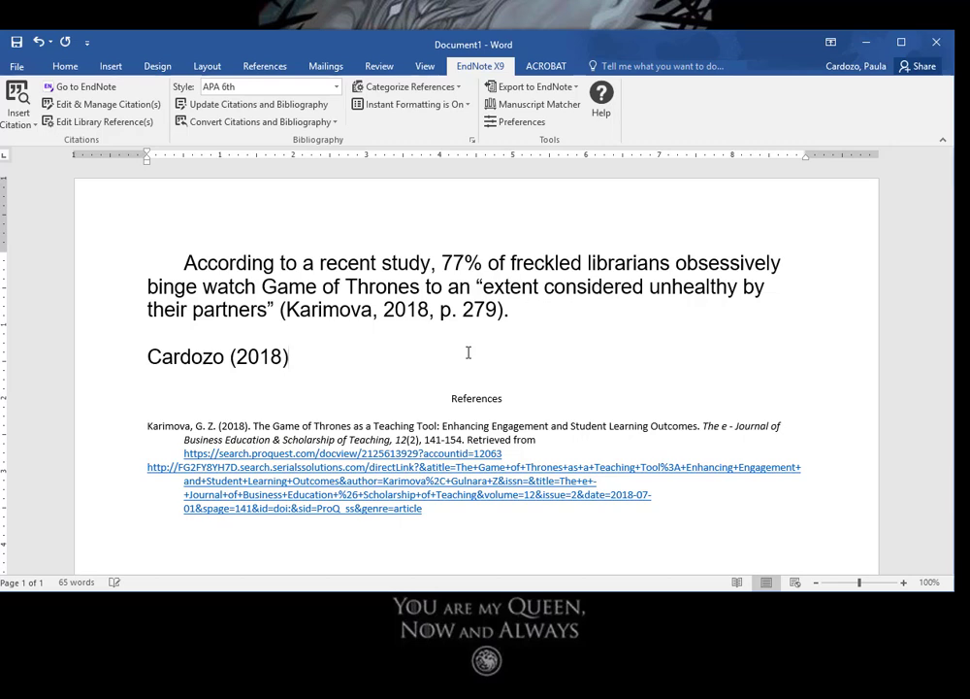
{"action": "type", "text": " claims "}
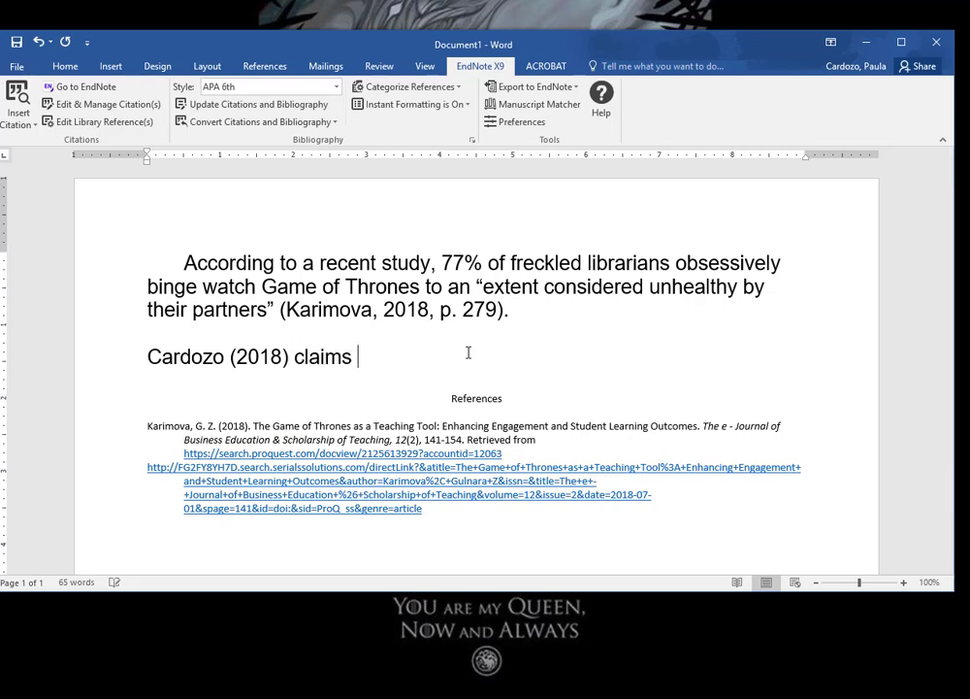
{"action": "type", "text": "that Game of Thrones"}
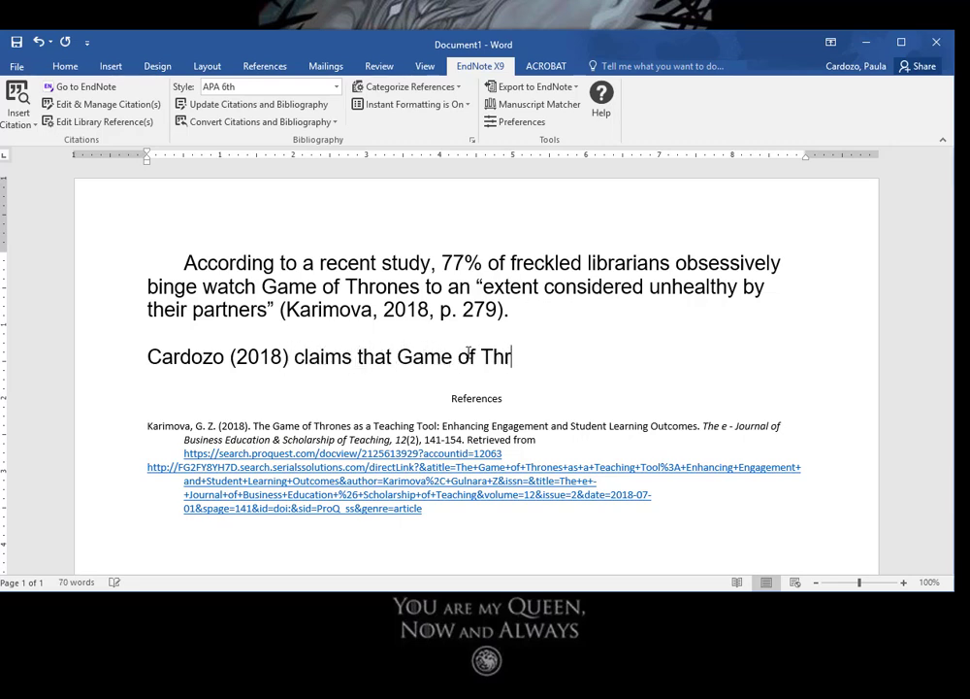
{"action": "type", "text": "is the best"}
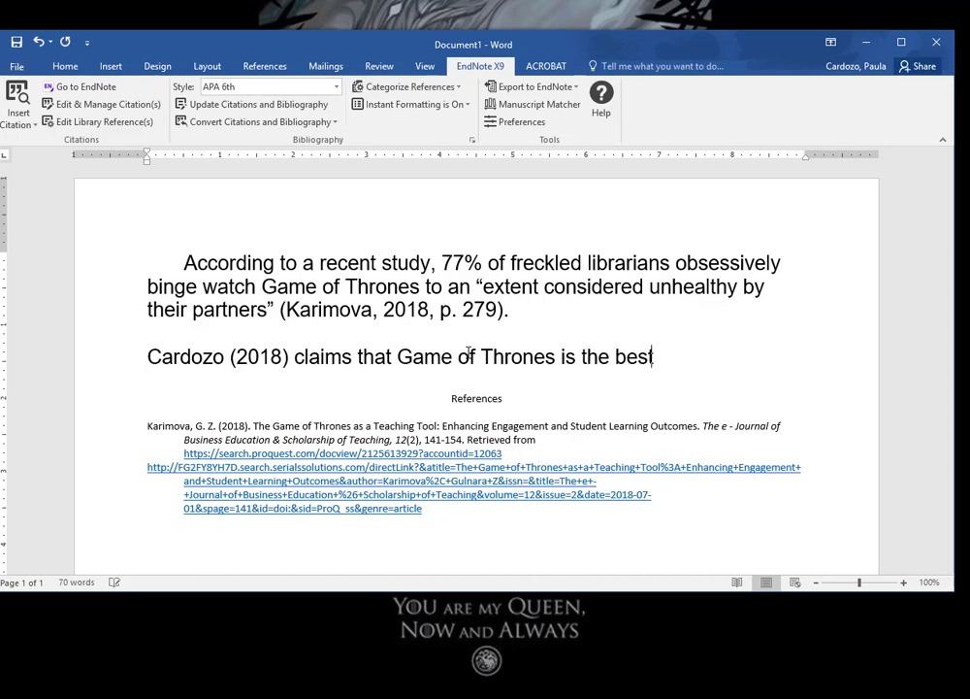
{"action": "type", "text": " show on TV"}
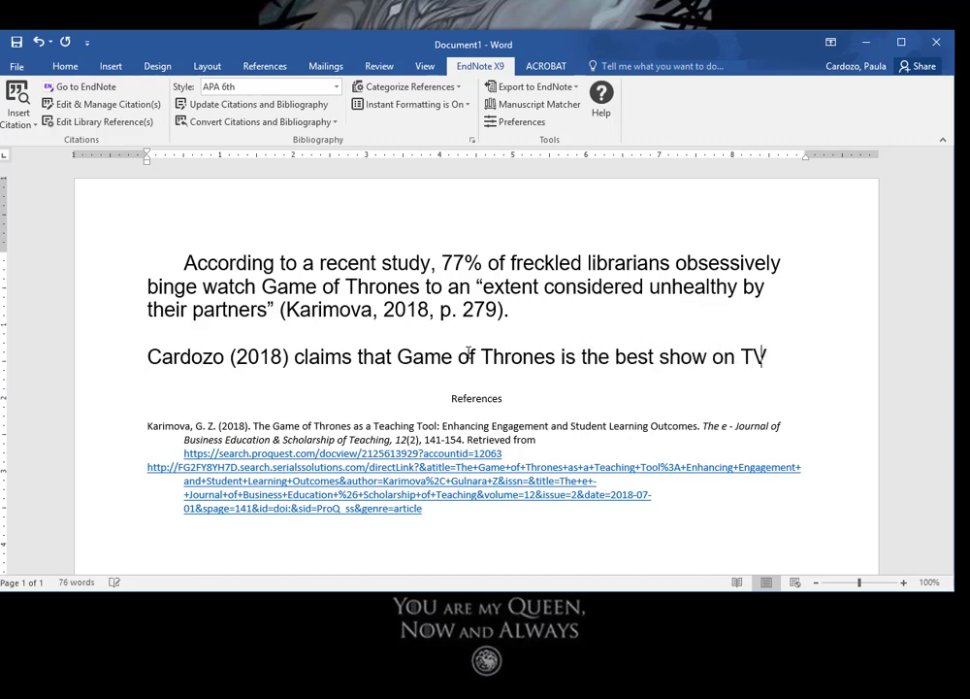
{"action": "type", "text": ", until the 8th "}
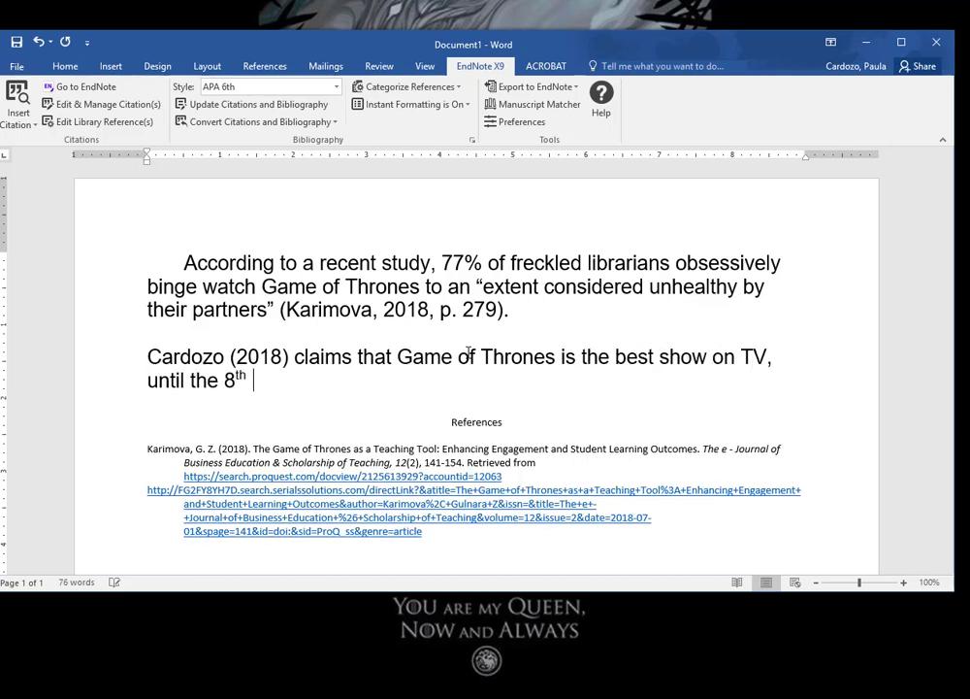
{"action": "type", "text": "season"}
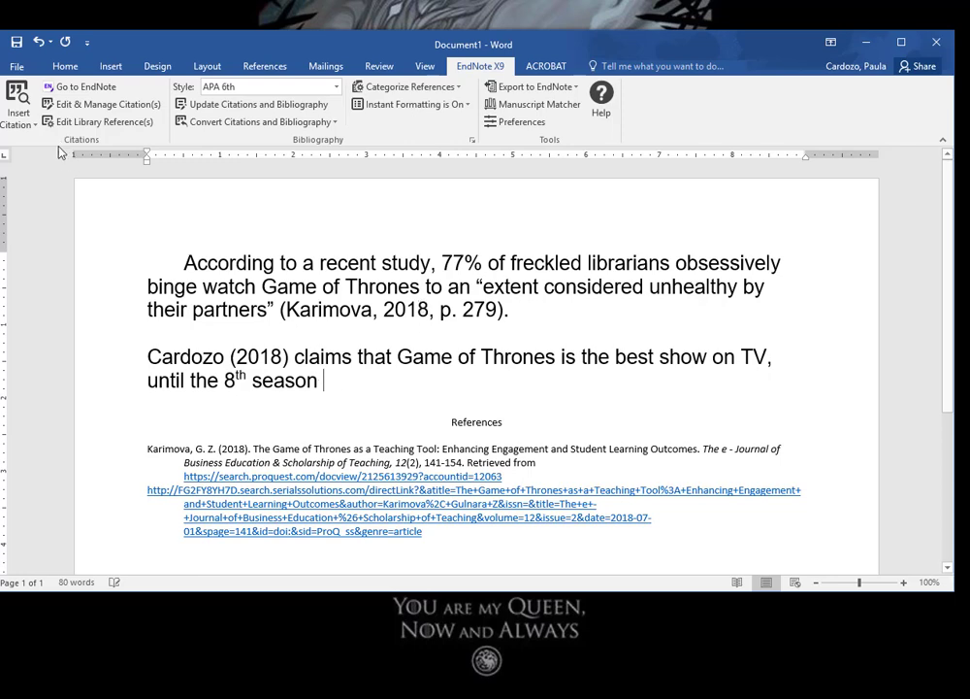
Insert a citation for "Power and the Denial of Femininity in Game of Thrones" at the end of the second paragraph.
{"action": "left_click", "coordinate": [20, 123]}
{"action": "left_click", "coordinate": [52, 141]}
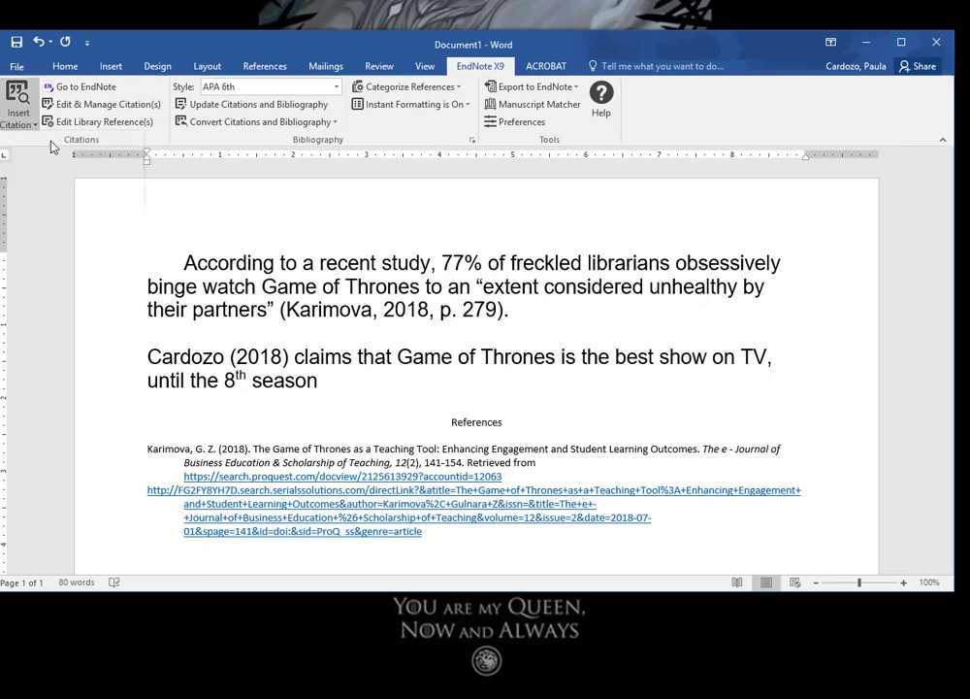
{"action": "left_click", "coordinate": [315, 230]}
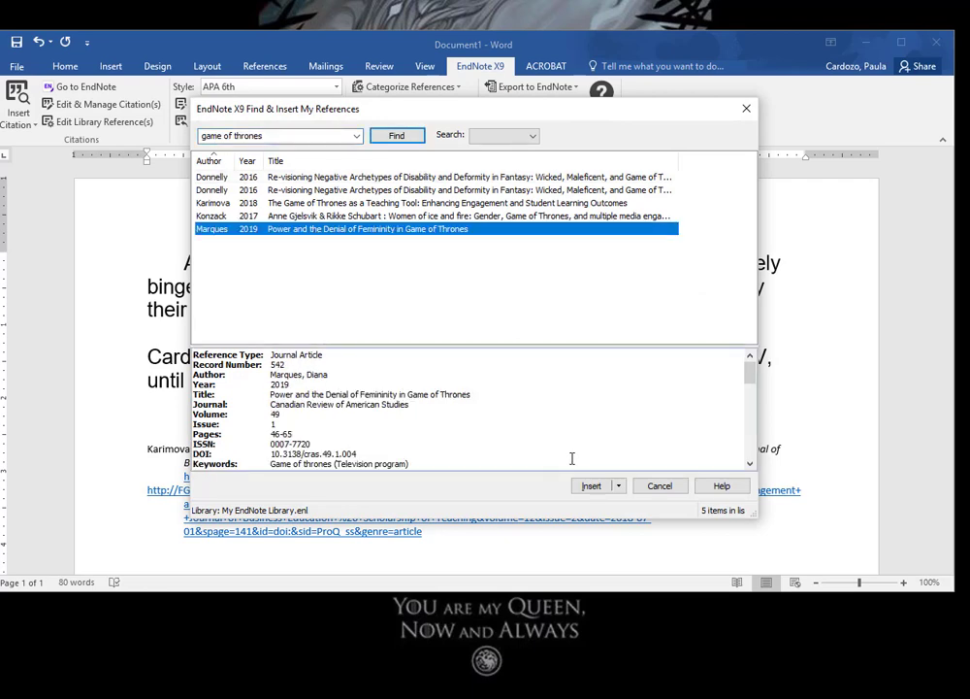
{"action": "left_click", "coordinate": [589, 546]}
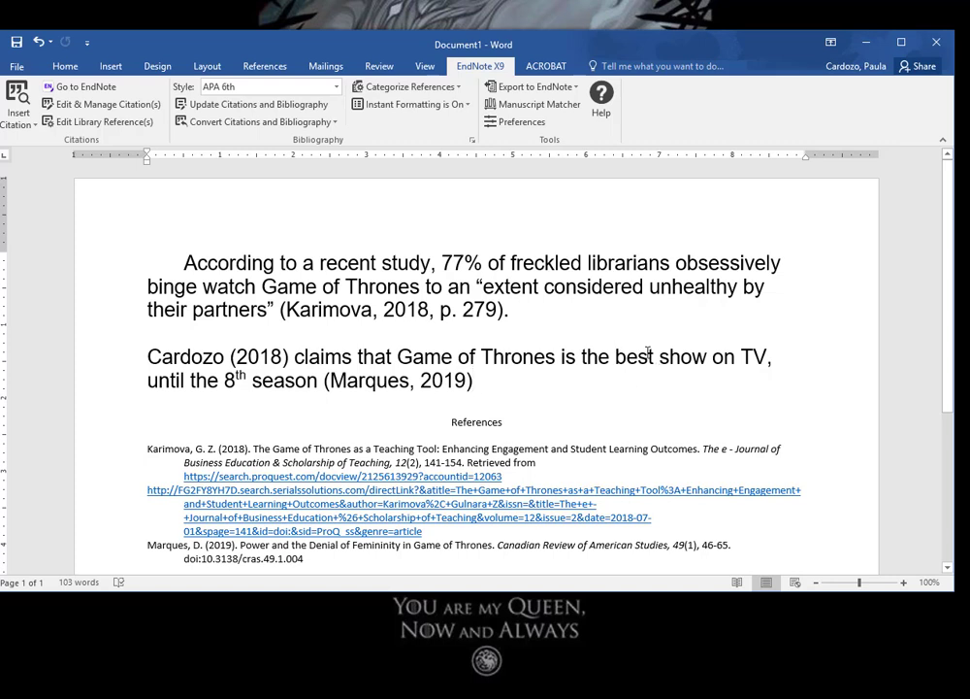
Enclose "best show on TV, until the 8th season" in quotation marks.
{"action": "type", "text": "\""}
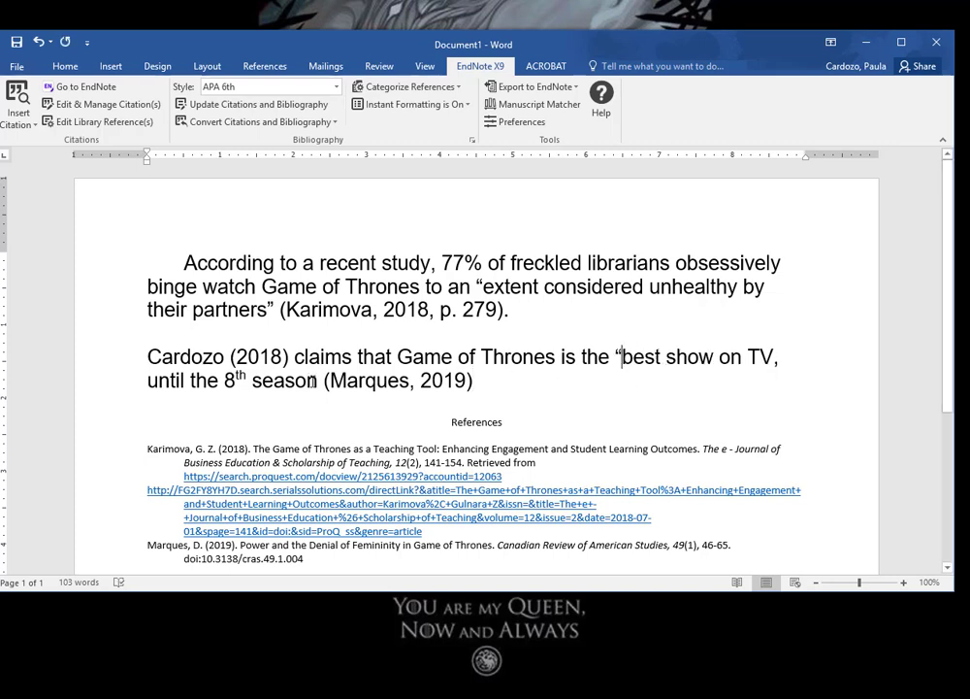
{"action": "left_click", "coordinate": [324, 381]}
{"action": "type", "text": "\""}
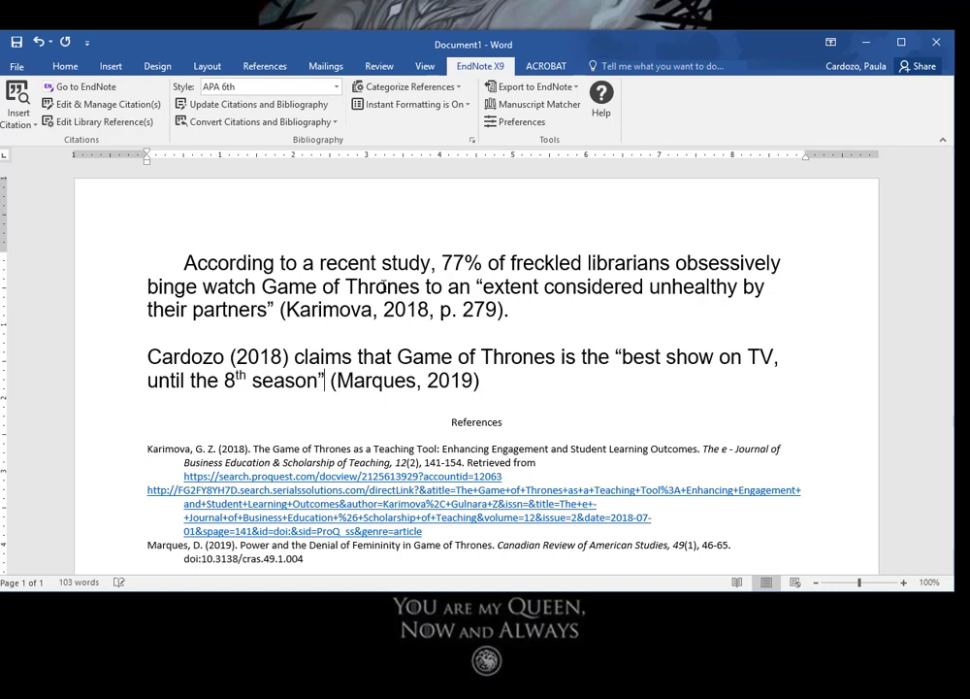
Format the second paragraph's citation as Exclude Author & Year with page 88, and check the reference list.
{"action": "left_click", "coordinate": [475, 396]}
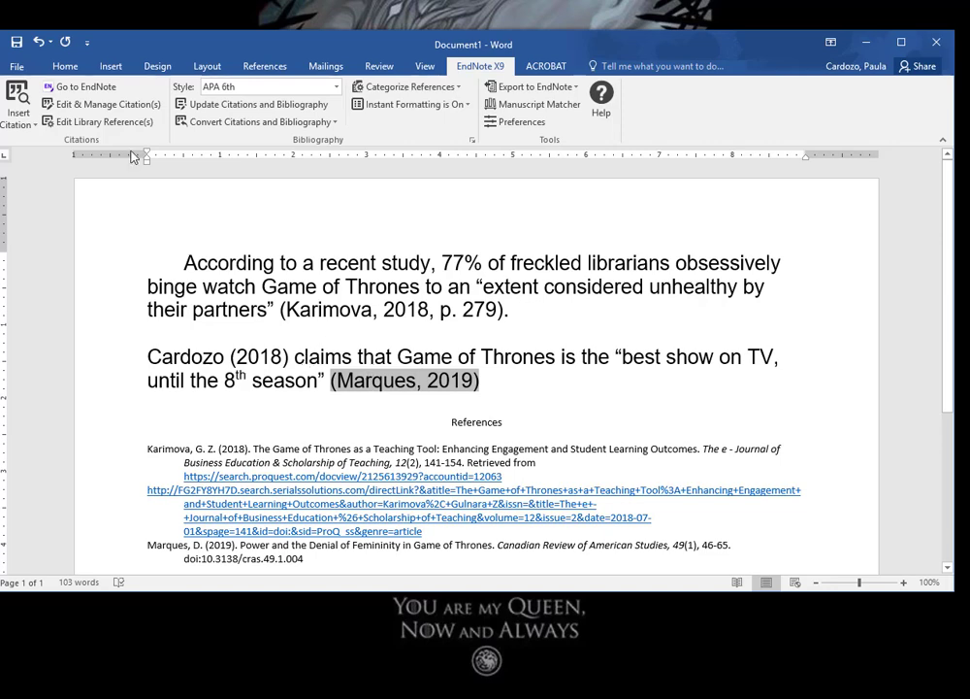
{"action": "left_click", "coordinate": [107, 109]}
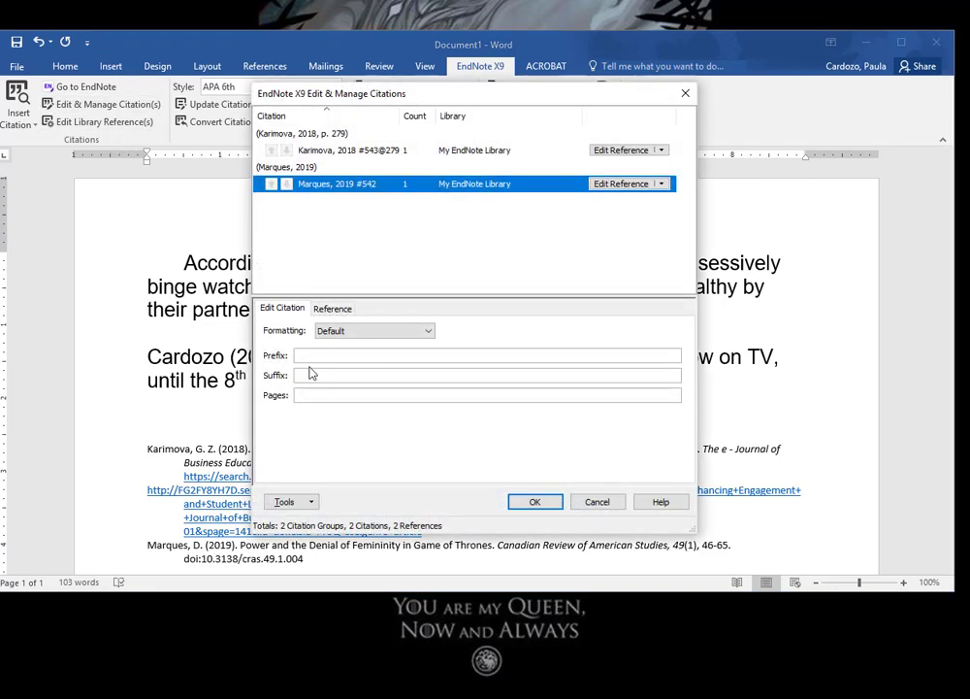
{"action": "left_click", "coordinate": [419, 332]}
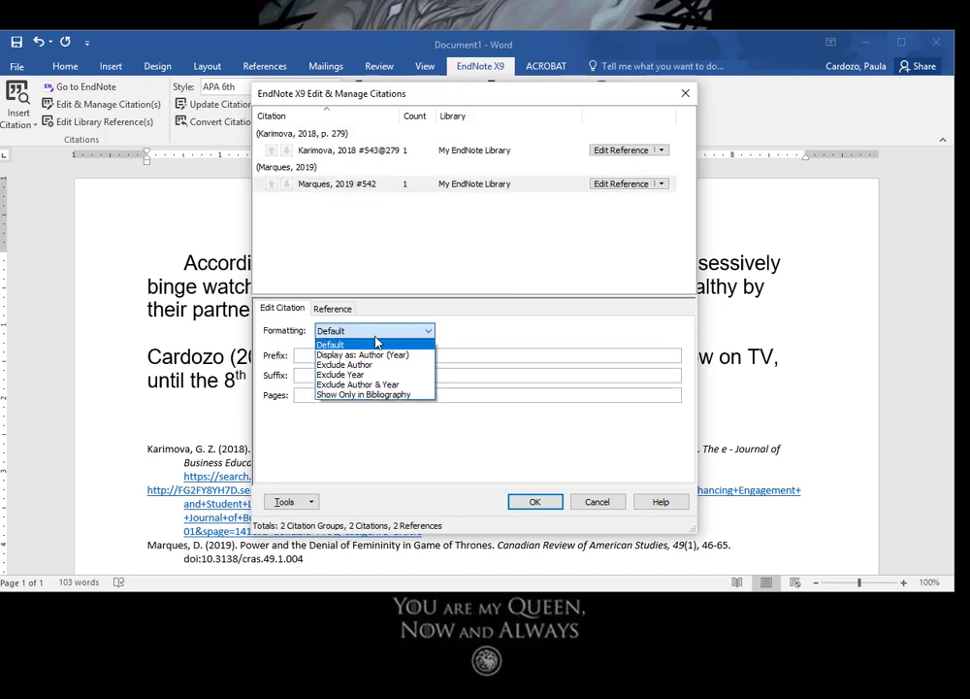
{"action": "left_click", "coordinate": [361, 385]}
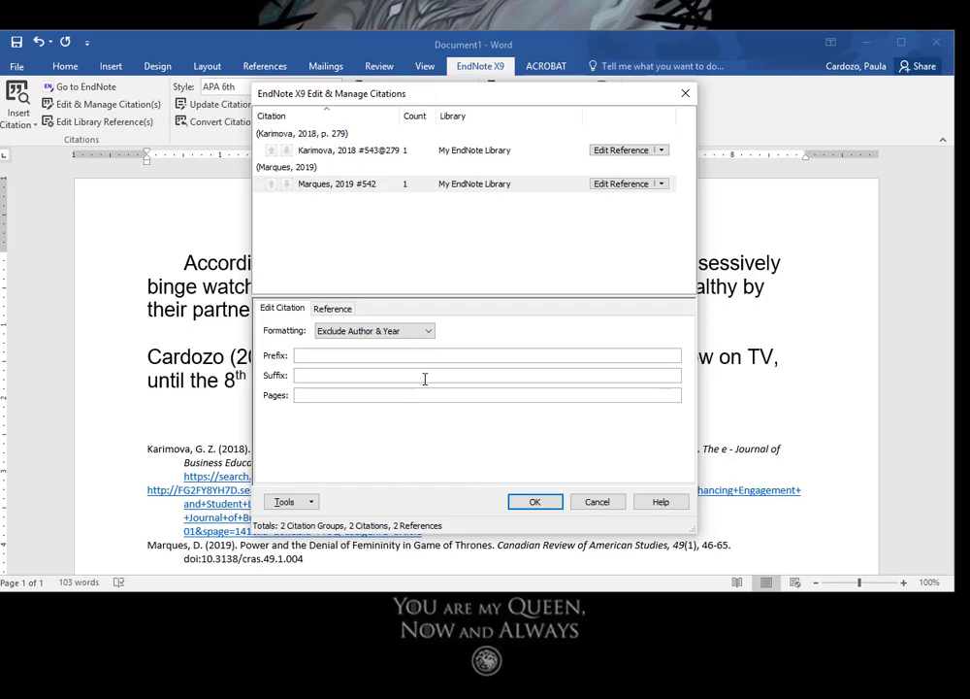
{"action": "left_click", "coordinate": [544, 504]}
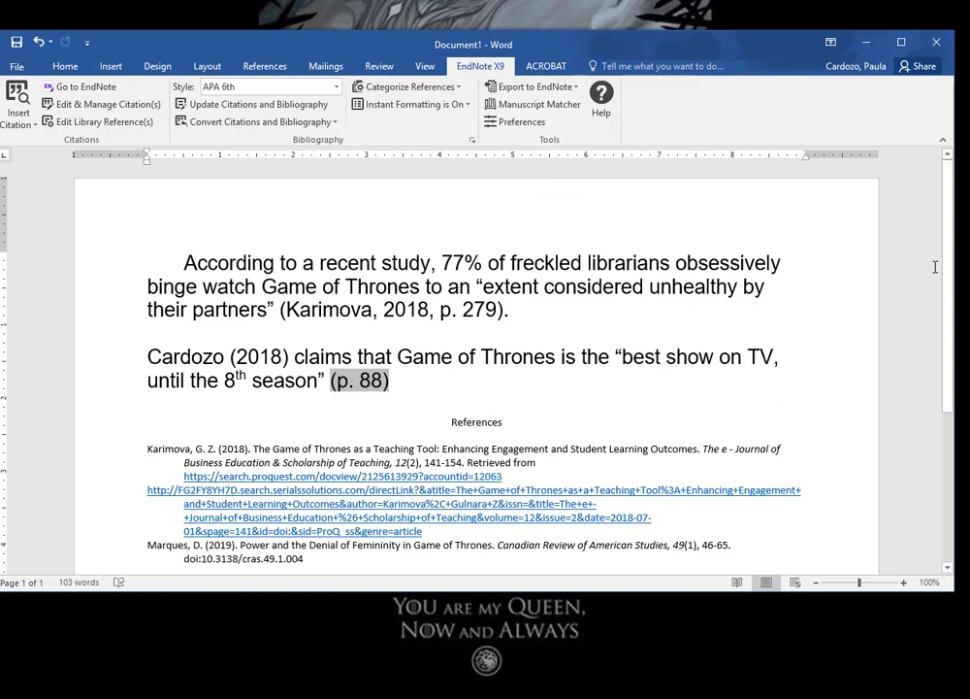
{"action": "scroll", "coordinate": [935, 266], "scroll_direction": "down", "scroll_amount": 1}
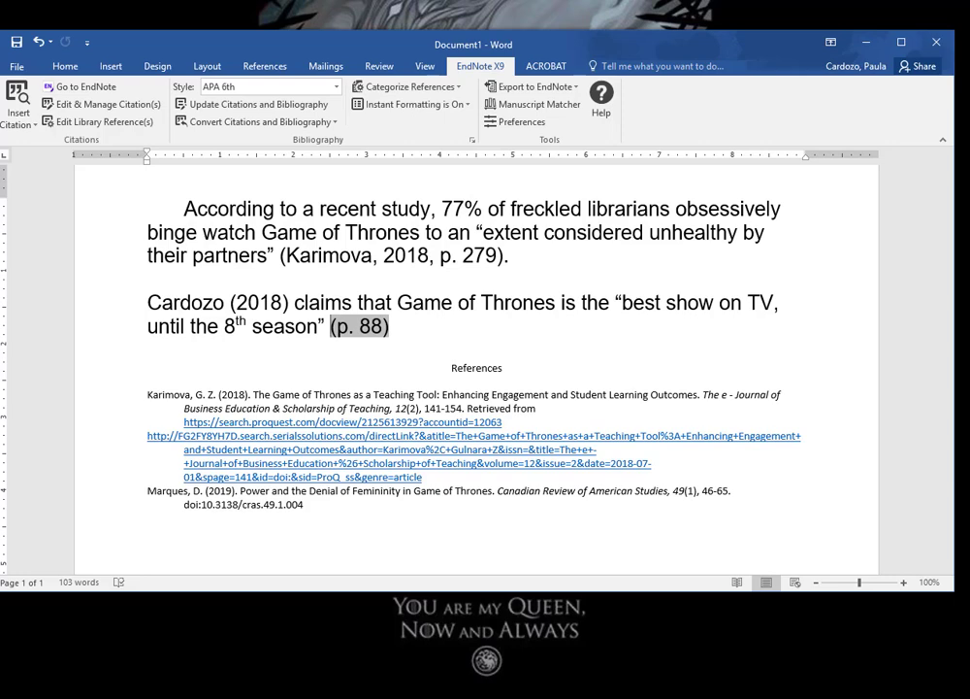
Switch to EndNote, narrow the Title column of the reference list and look through the group list down to Find Full Text.
{"action": "key", "text": "alt+Tab"}
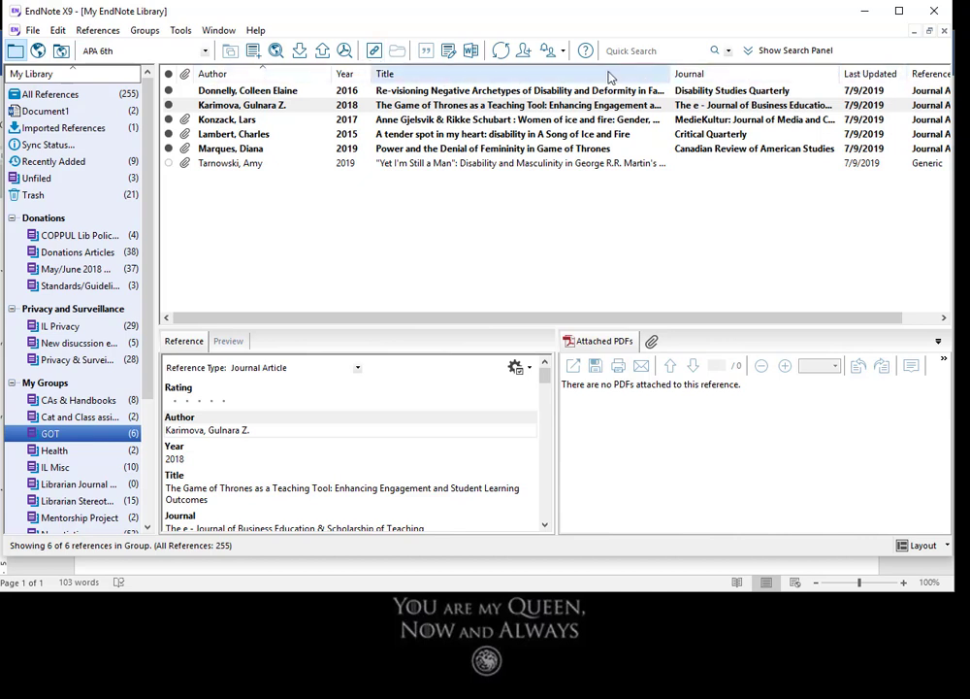
{"action": "left_click_drag", "start_coordinate": [669, 74], "coordinate": [605, 73]}
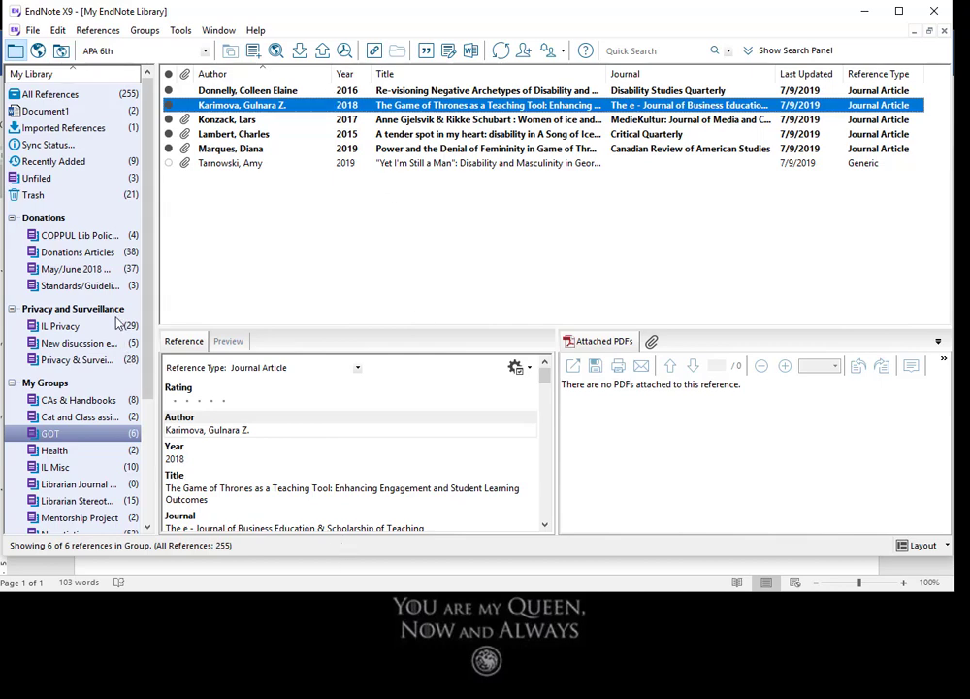
{"action": "left_click_drag", "start_coordinate": [148, 291], "coordinate": [148, 389]}
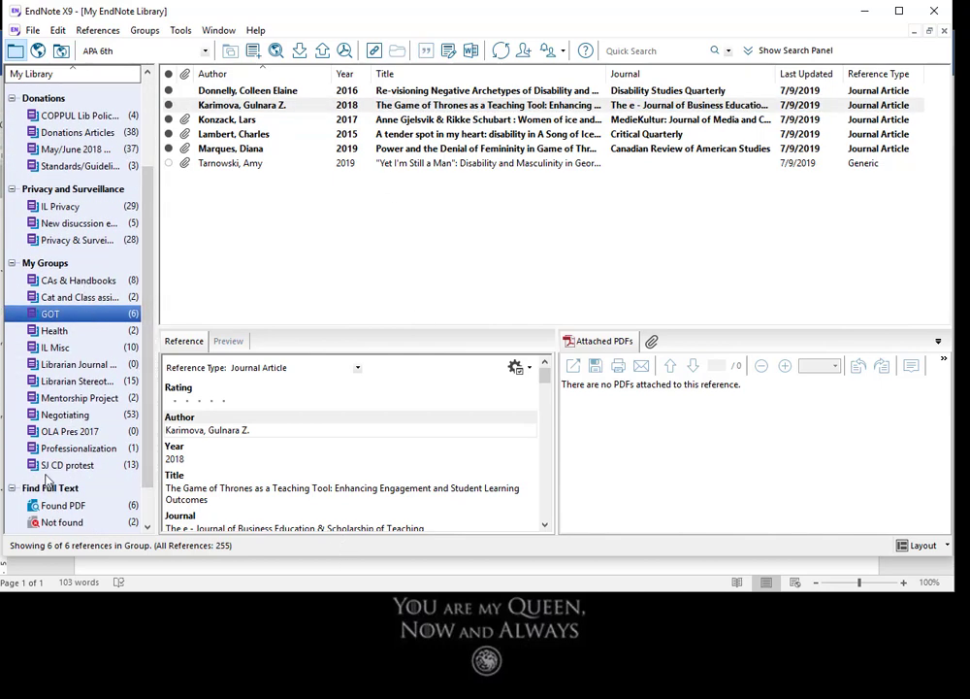
Delete the OLA Pres 2017 group from My Groups and confirm the deletion.
{"action": "left_click", "coordinate": [61, 433]}
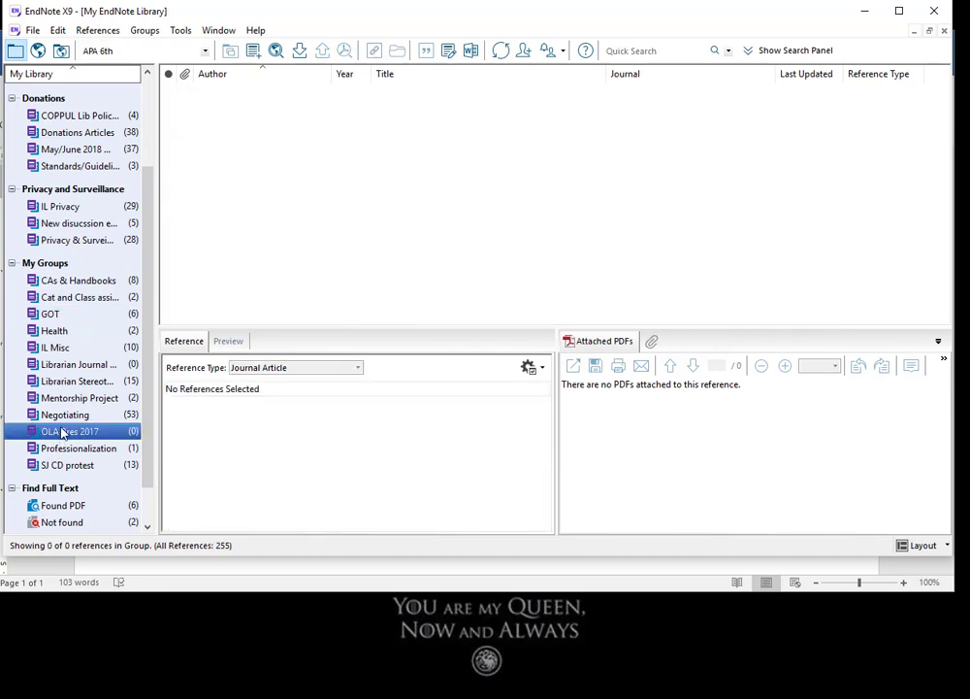
{"action": "right_click", "coordinate": [63, 435]}
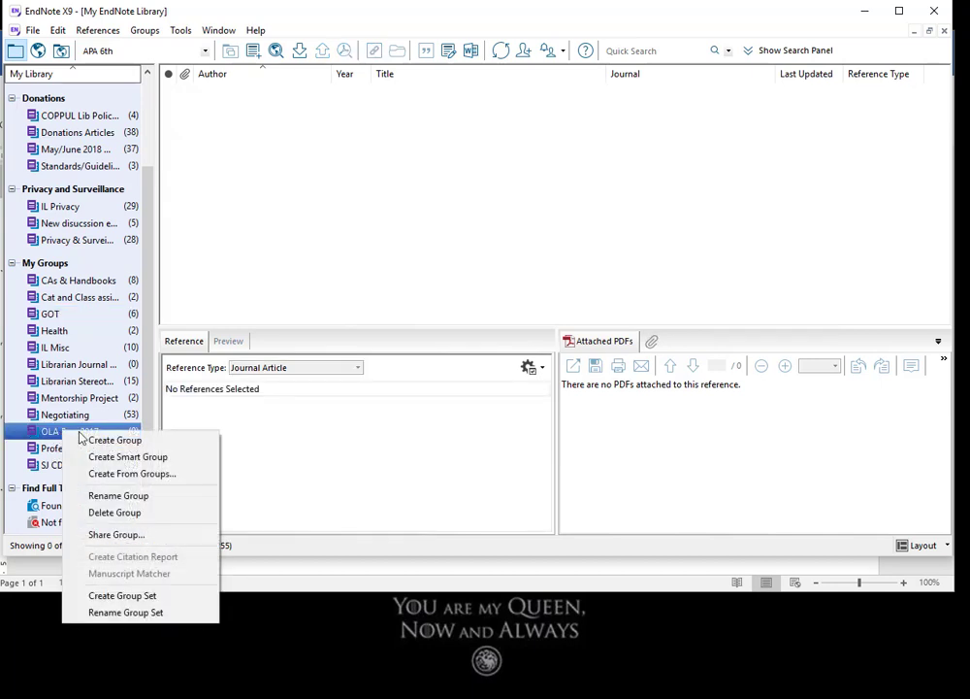
{"action": "left_click", "coordinate": [124, 512]}
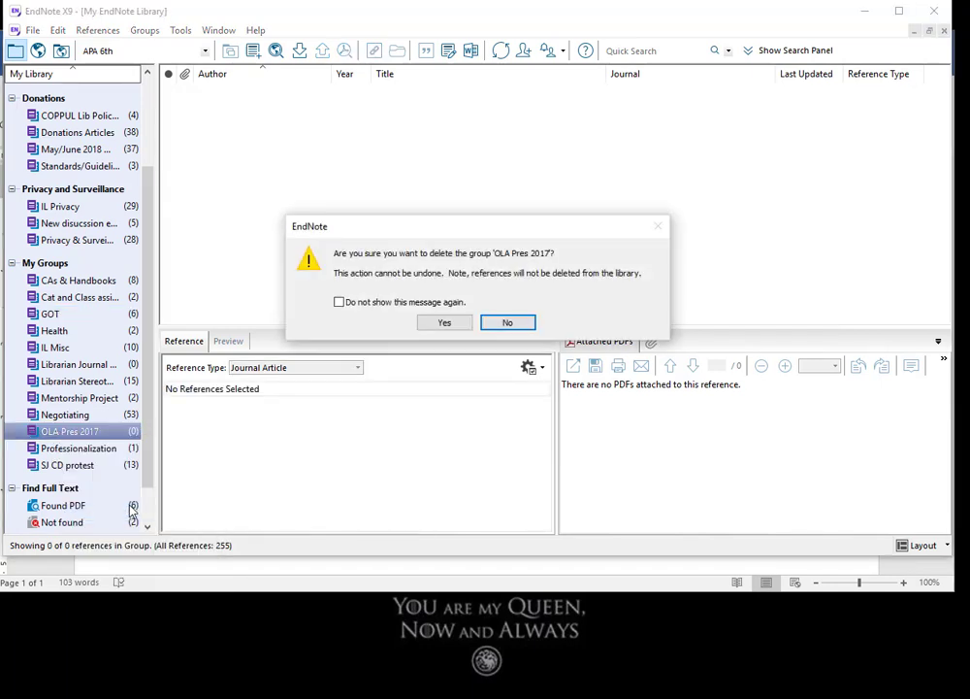
{"action": "left_click", "coordinate": [445, 321]}
Display the references in the GOT group again.
{"action": "scroll", "coordinate": [107, 412], "scroll_direction": "up", "scroll_amount": 2}
{"action": "scroll", "coordinate": [107, 412], "scroll_direction": "down", "scroll_amount": 1}
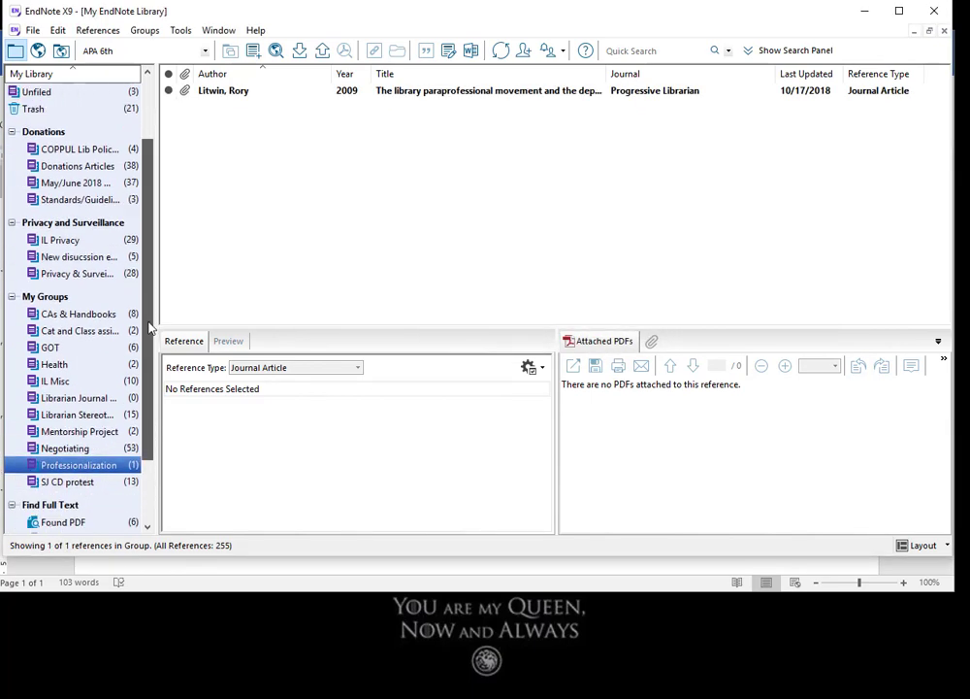
{"action": "left_click", "coordinate": [64, 347]}
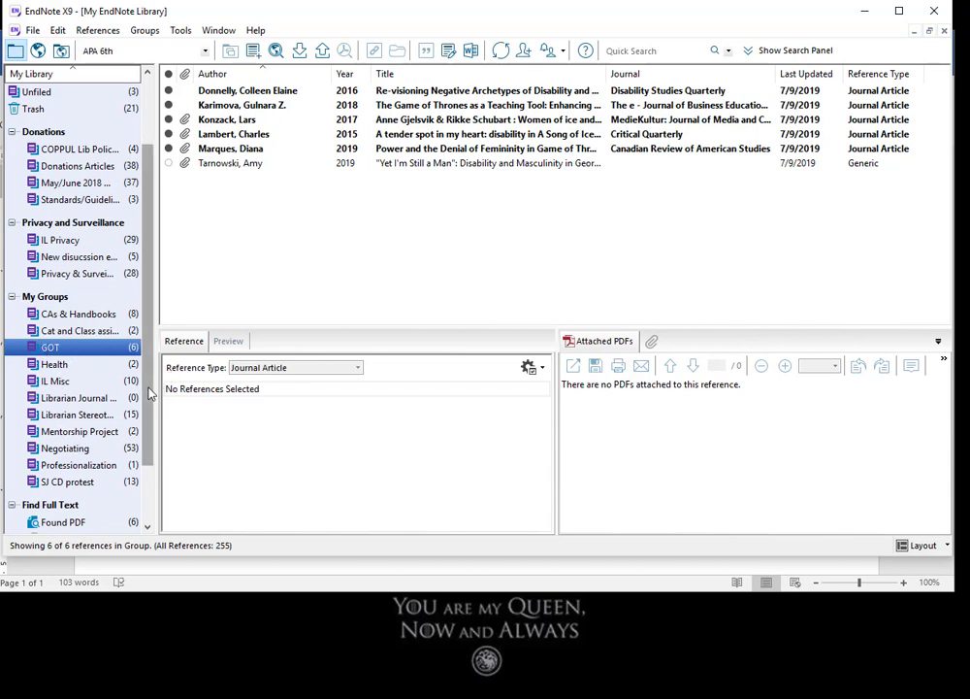
Switch to the university library website and expand Citation Software in the list of guides.
{"action": "scroll", "coordinate": [68, 213], "scroll_direction": "up", "scroll_amount": 2}
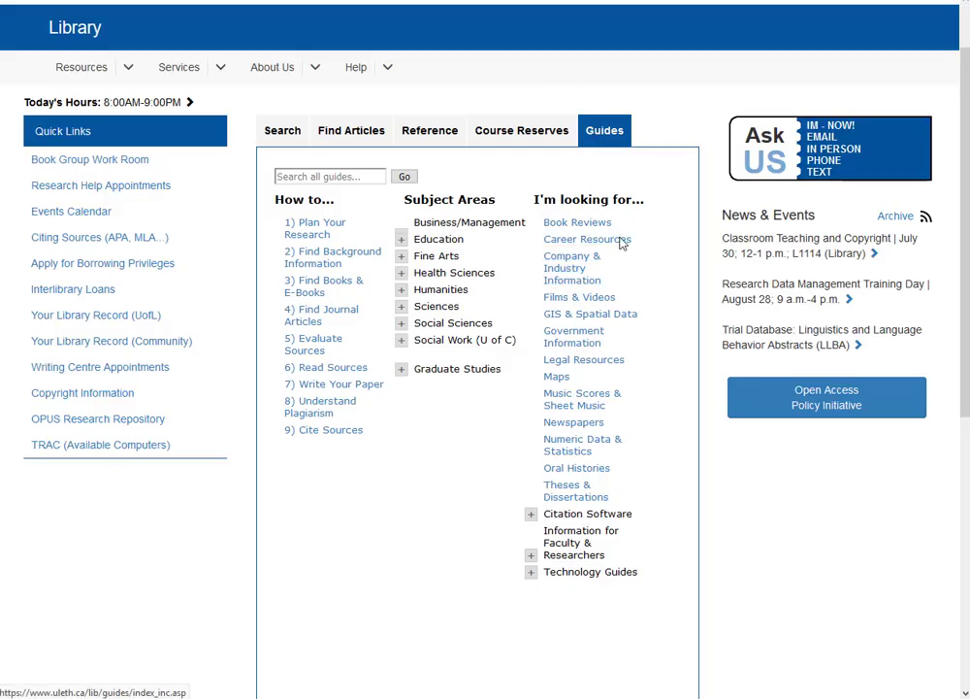
{"action": "left_click", "coordinate": [561, 514]}
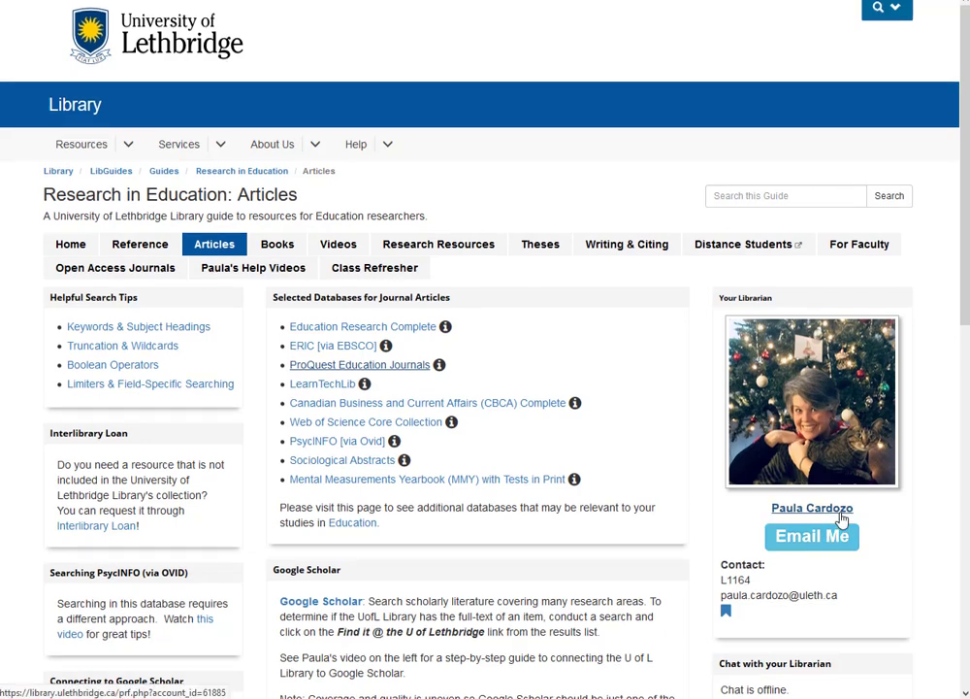
Examine the Research in Education guide's Articles and Home pages for librarian contact details, drop-in office hours and Library Help options.
{"action": "scroll", "coordinate": [841, 520], "scroll_direction": "down", "scroll_amount": 4}
{"action": "scroll", "coordinate": [840, 505], "scroll_direction": "down", "scroll_amount": 1}
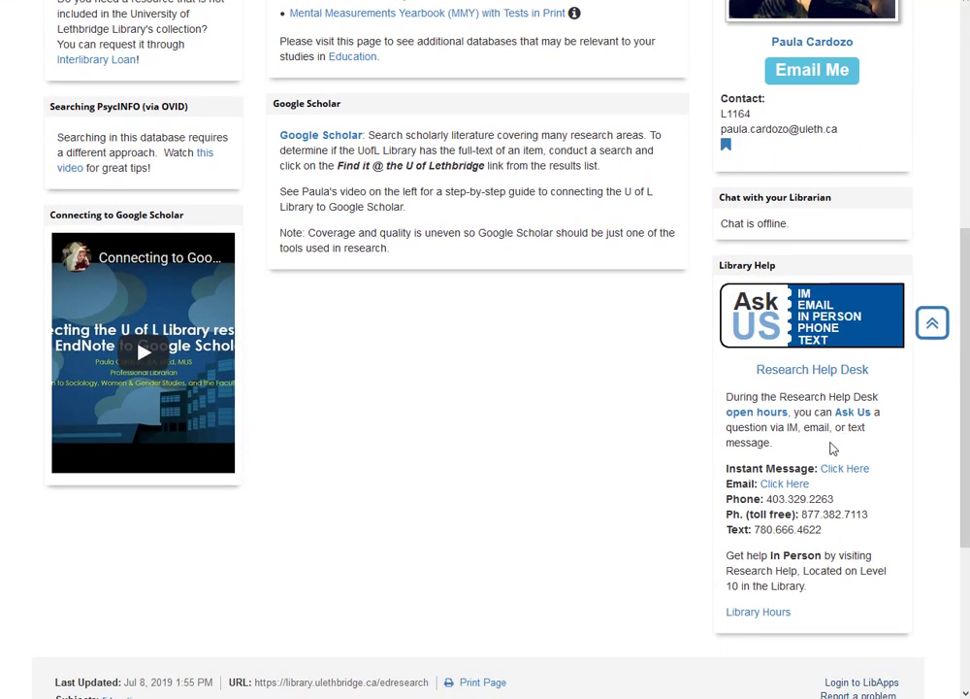
{"action": "scroll", "coordinate": [830, 448], "scroll_direction": "up", "scroll_amount": 6}
{"action": "left_click", "coordinate": [78, 254]}
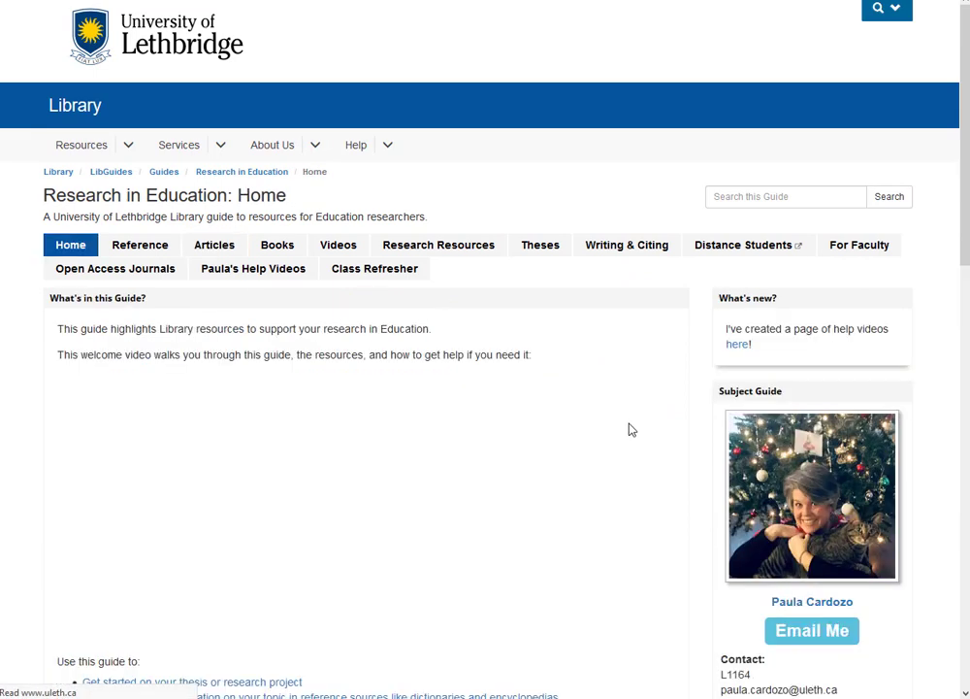
{"action": "scroll", "coordinate": [629, 429], "scroll_direction": "down", "scroll_amount": 3}
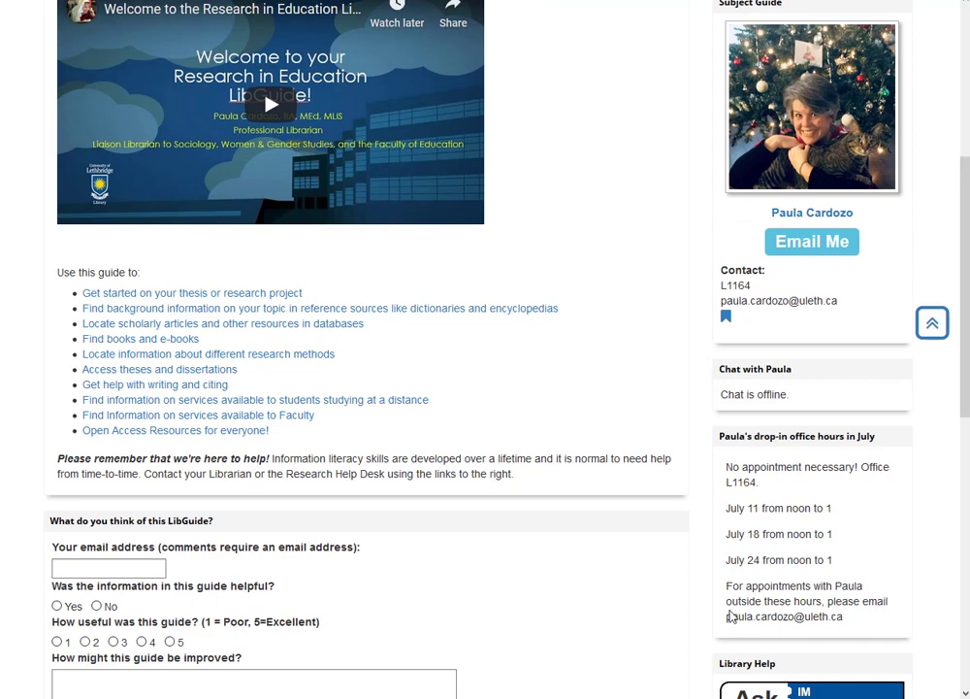
{"action": "scroll", "coordinate": [689, 559], "scroll_direction": "up", "scroll_amount": 5}
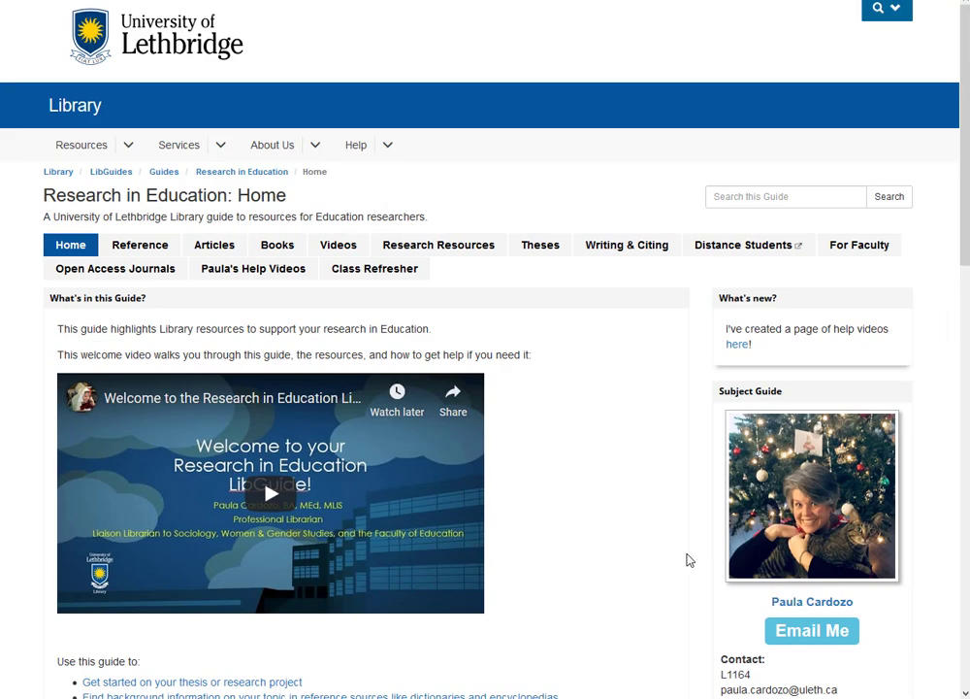